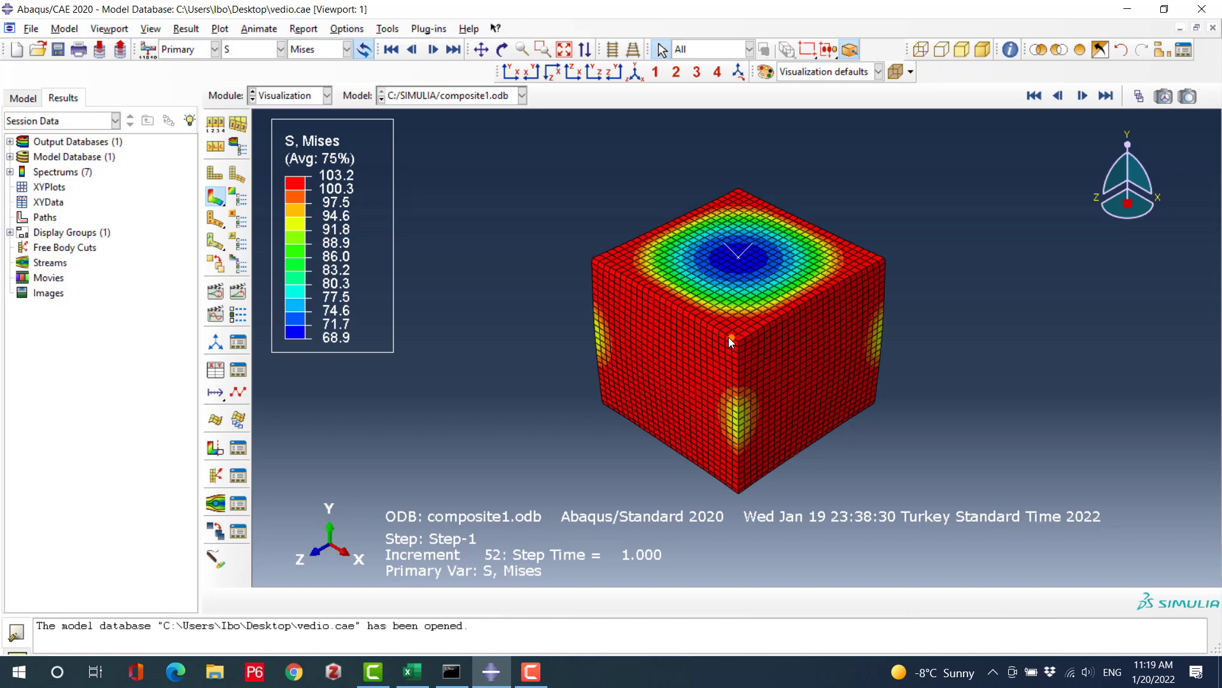
# Show the contour plot of the spatial displacement U, component U2, on the deformed cube
pyautogui.click(240, 51)
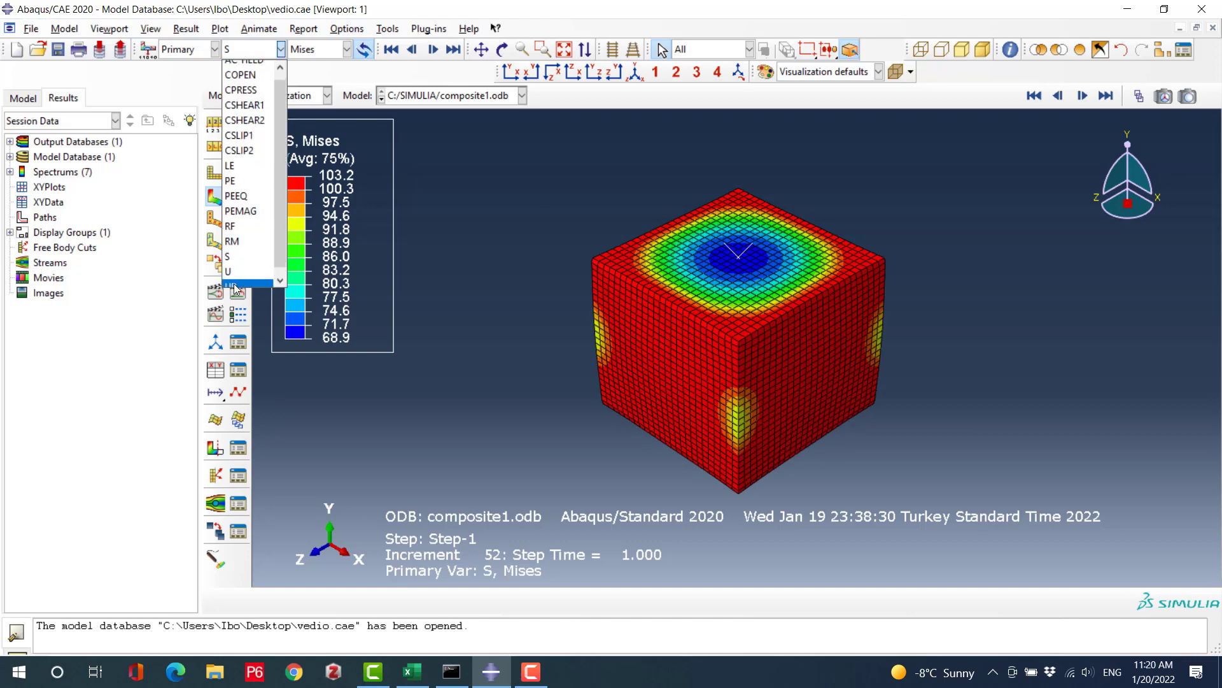
pyautogui.click(233, 264)
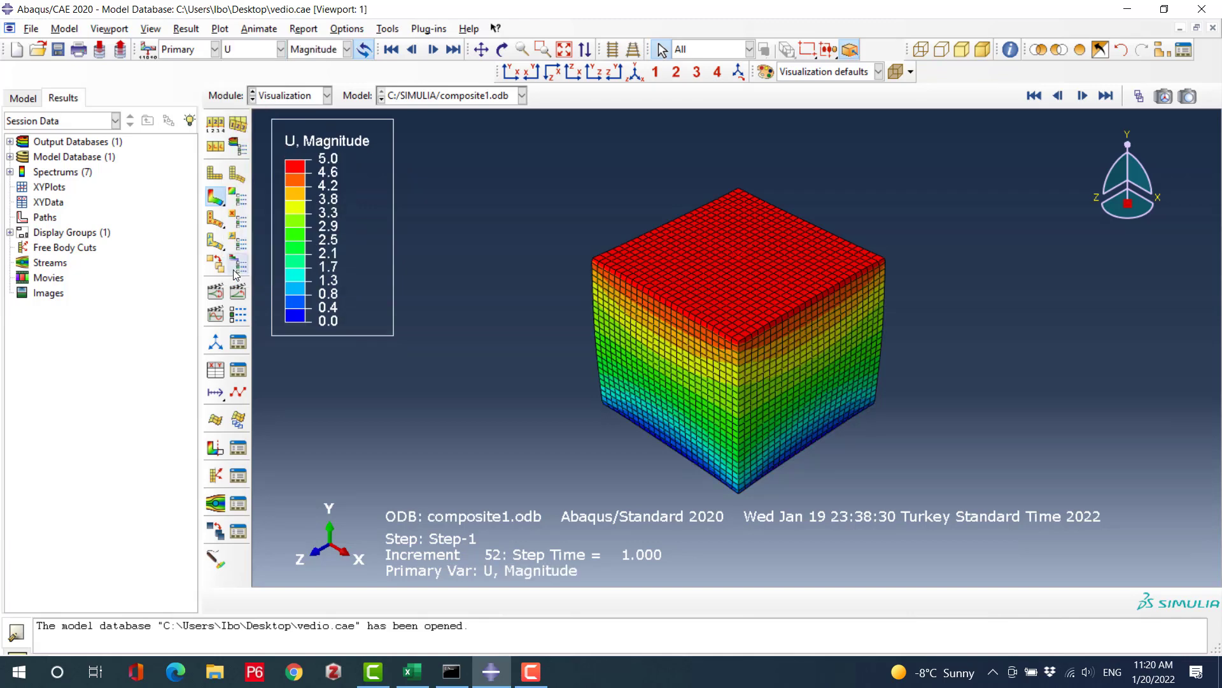
pyautogui.click(307, 55)
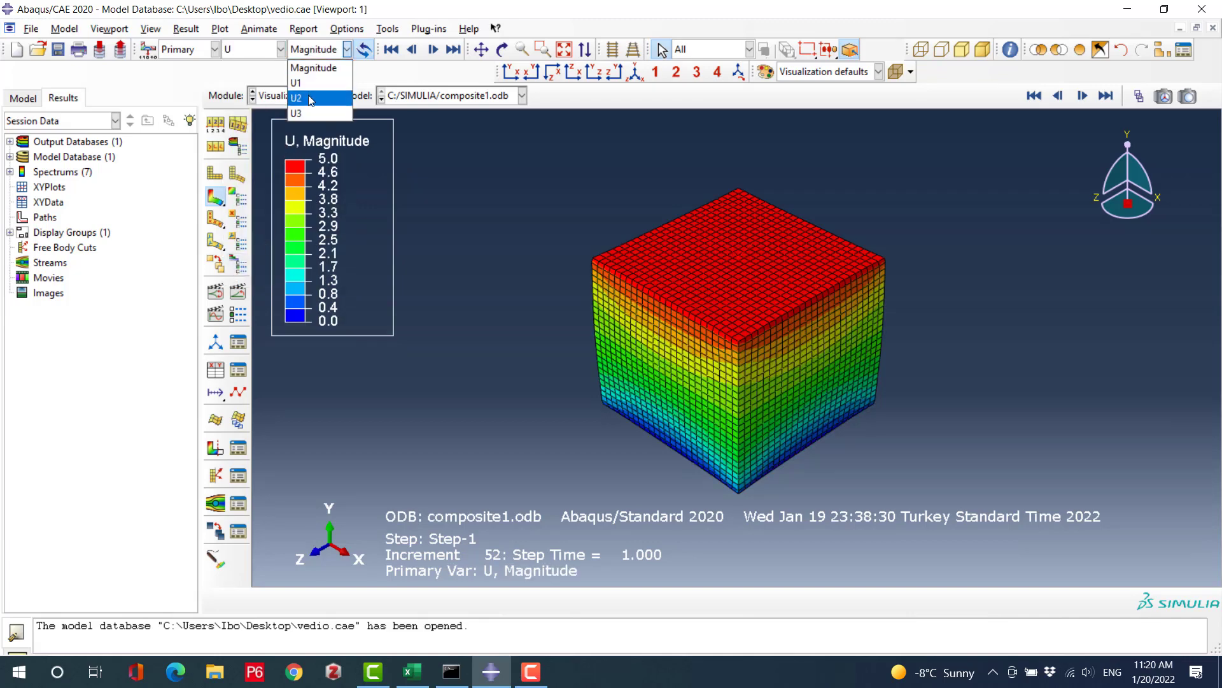
pyautogui.click(309, 96)
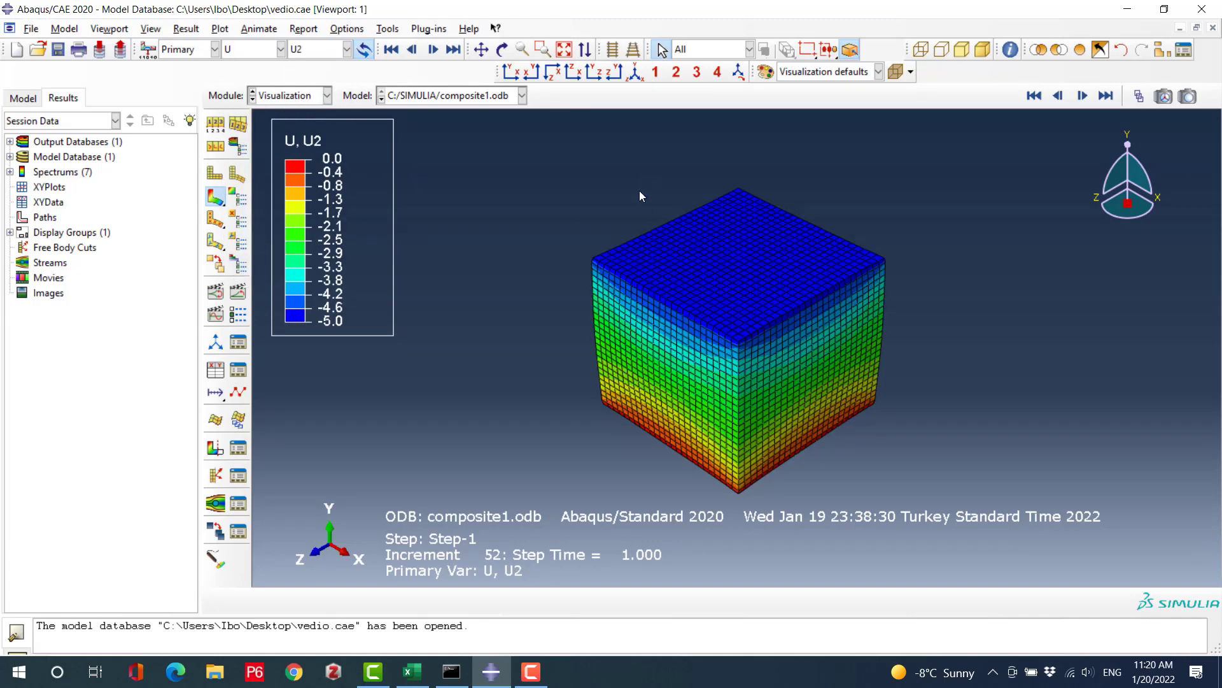
# Animate the deformed contour by scale factor and set the animation frame rate to the slowest setting
pyautogui.click(215, 297)
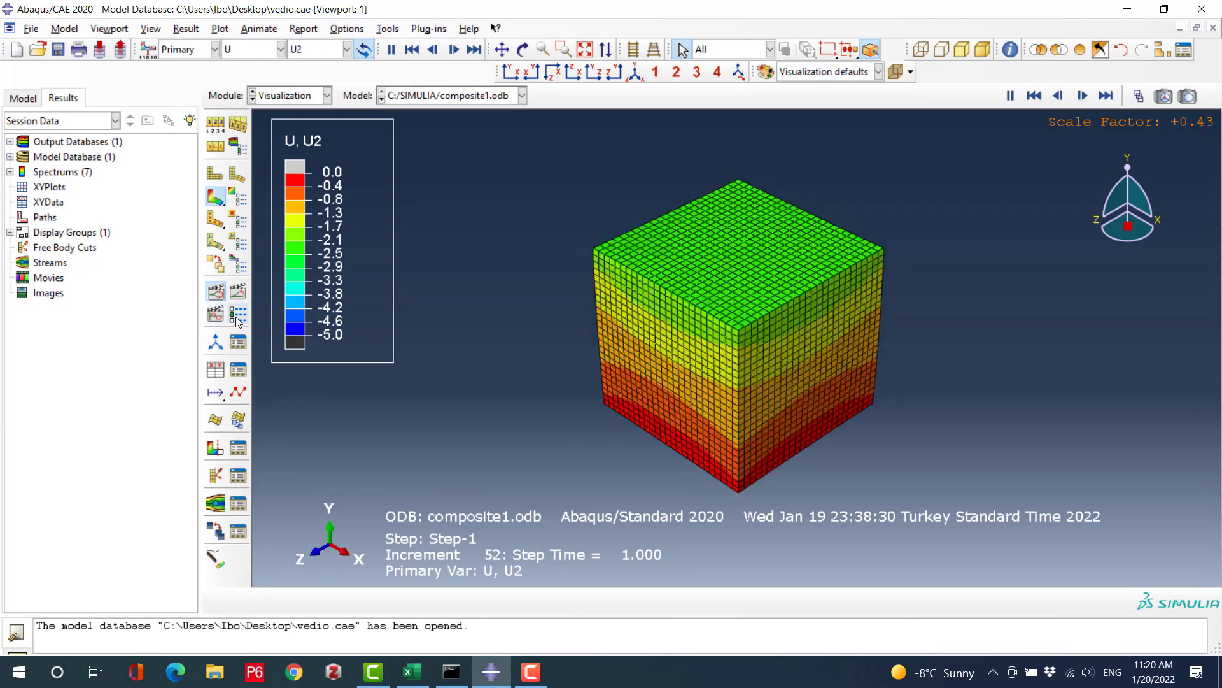
pyautogui.click(237, 313)
pyautogui.moveTo(232, 295); pyautogui.dragTo(14, 298)
pyautogui.click(129, 419)
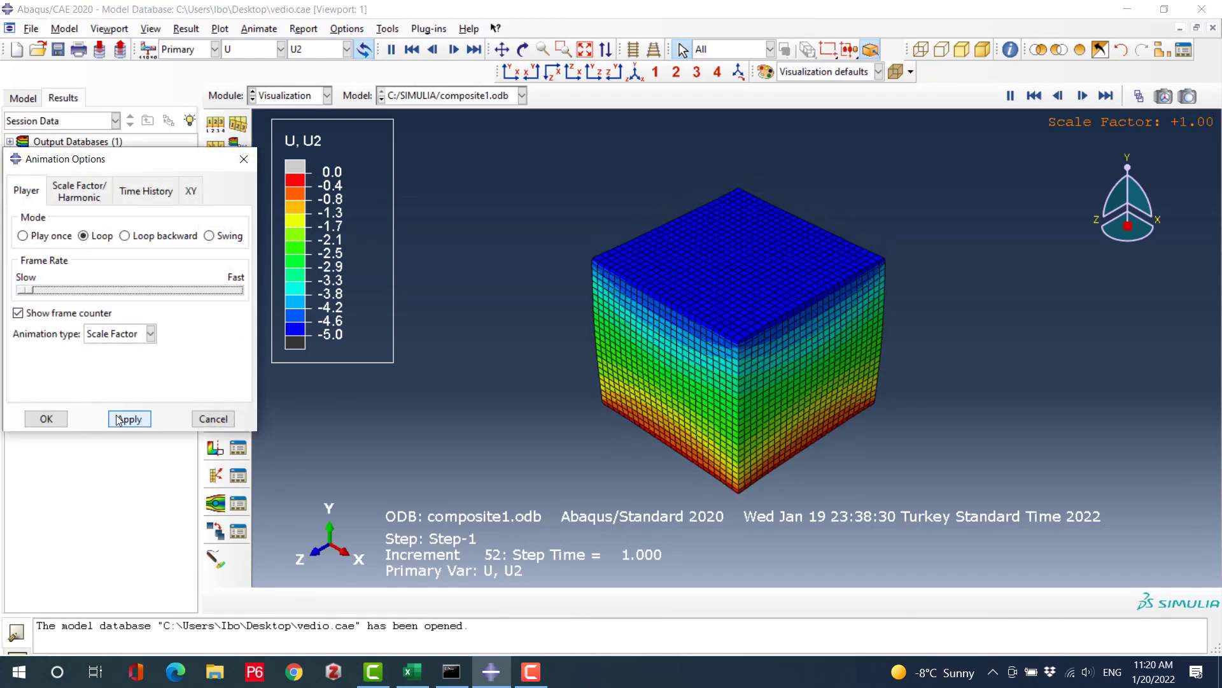
pyautogui.click(46, 418)
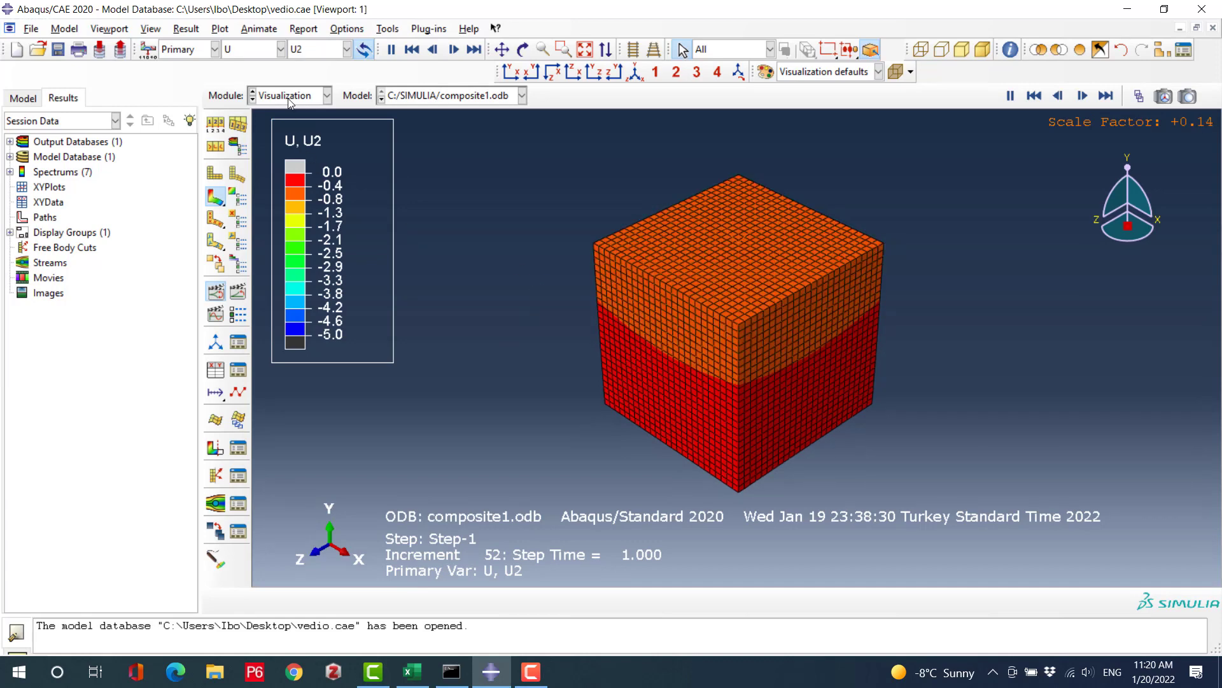
# Switch the contour plot on the deformed cube back to the Mises stress S
pyautogui.click(280, 49)
pyautogui.click(245, 253)
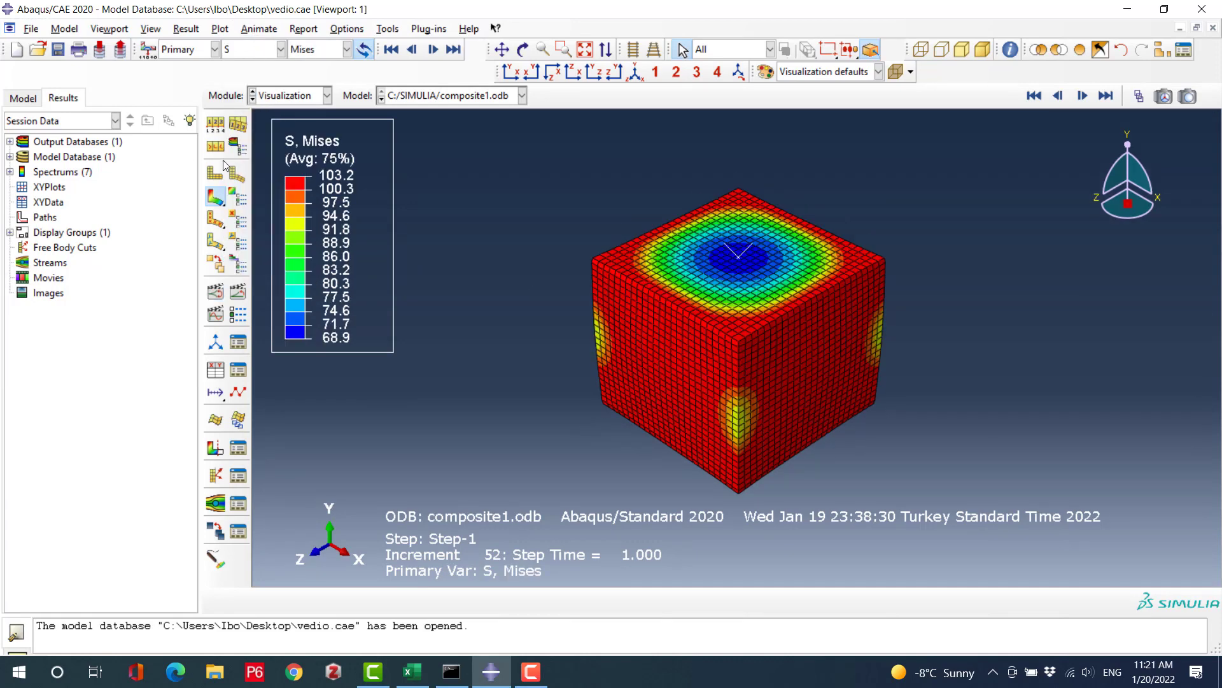
pyautogui.click(218, 200)
# Start creating XY data from ODB field output with the variable position set to Unique Nodal
pyautogui.click(216, 370)
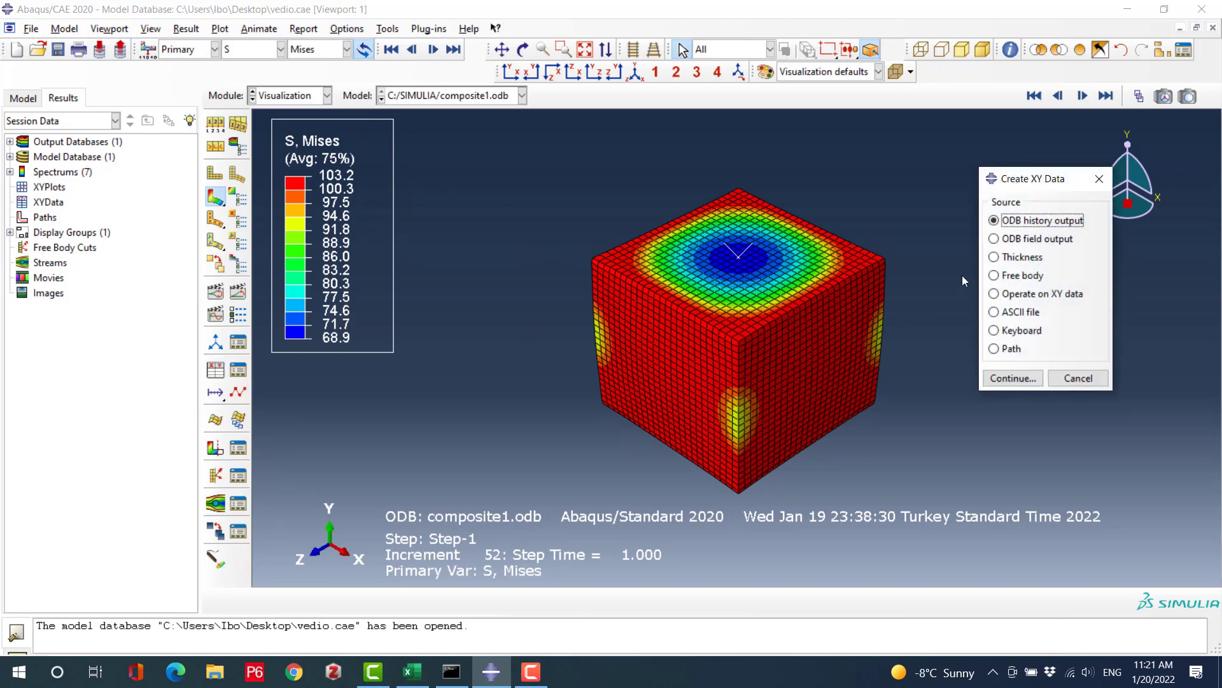
pyautogui.click(994, 239)
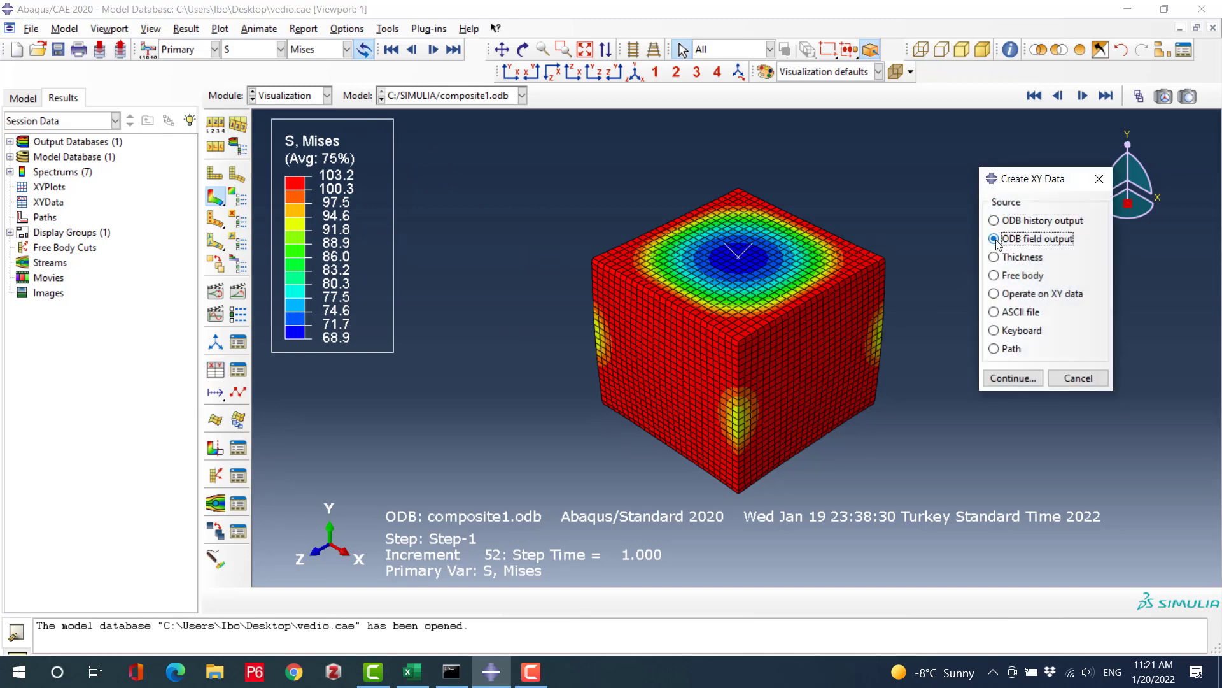
pyautogui.click(1012, 378)
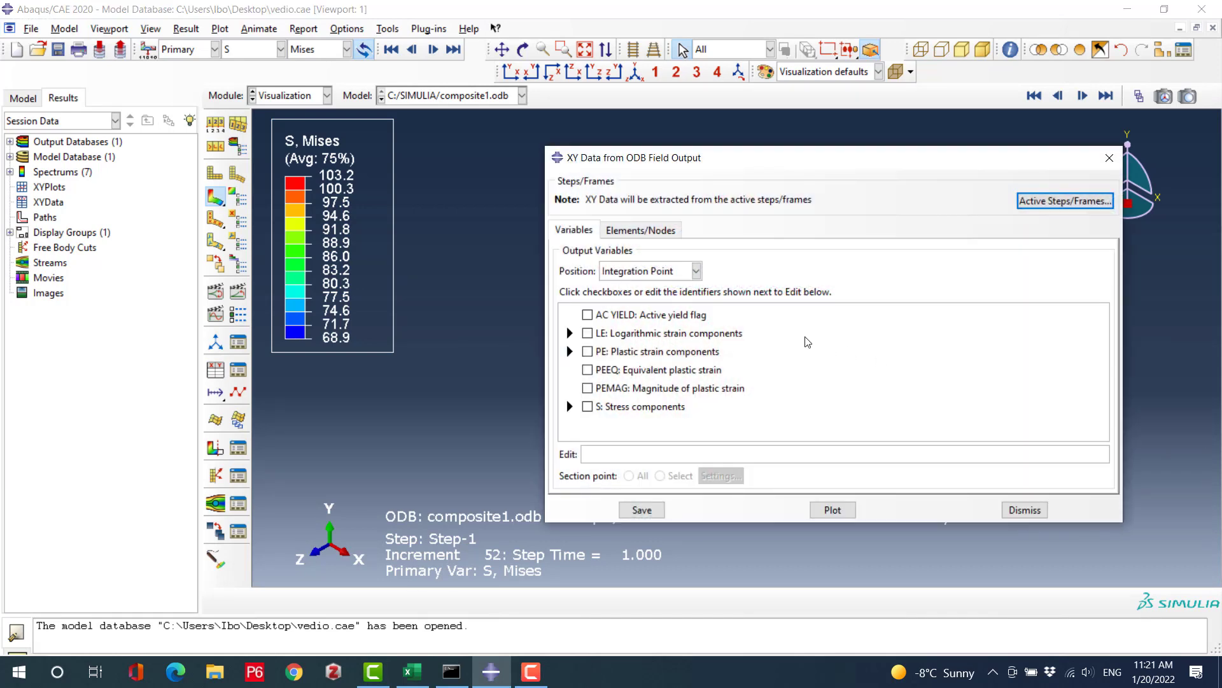
pyautogui.click(624, 273)
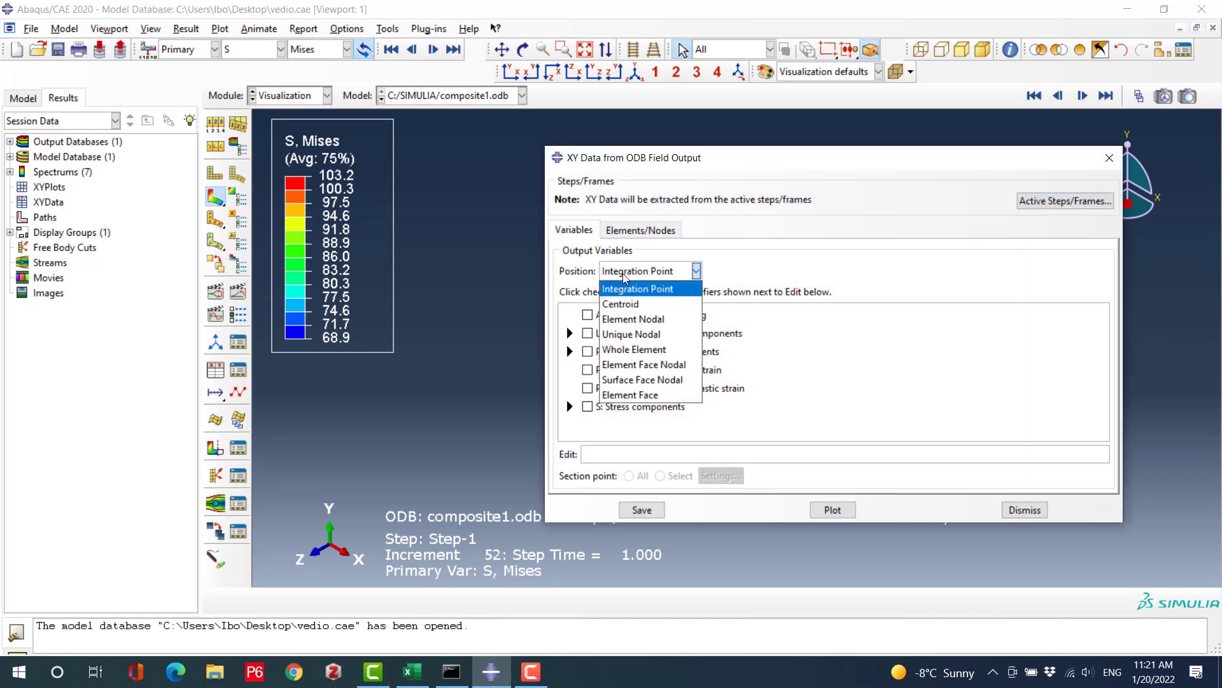
pyautogui.click(632, 336)
# Choose spatial displacement U2 and reaction force RF2 as the output variables to extract
pyautogui.scroll(-2, 570, 376)
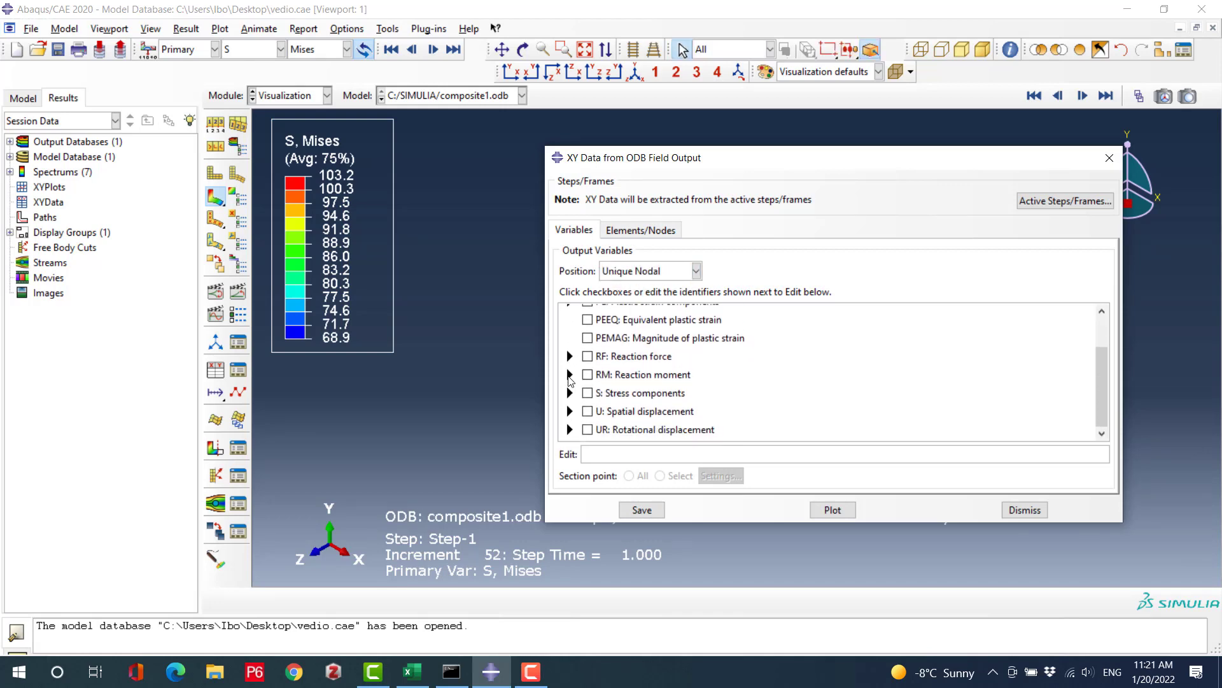
pyautogui.click(569, 412)
pyautogui.scroll(-3, 573, 407)
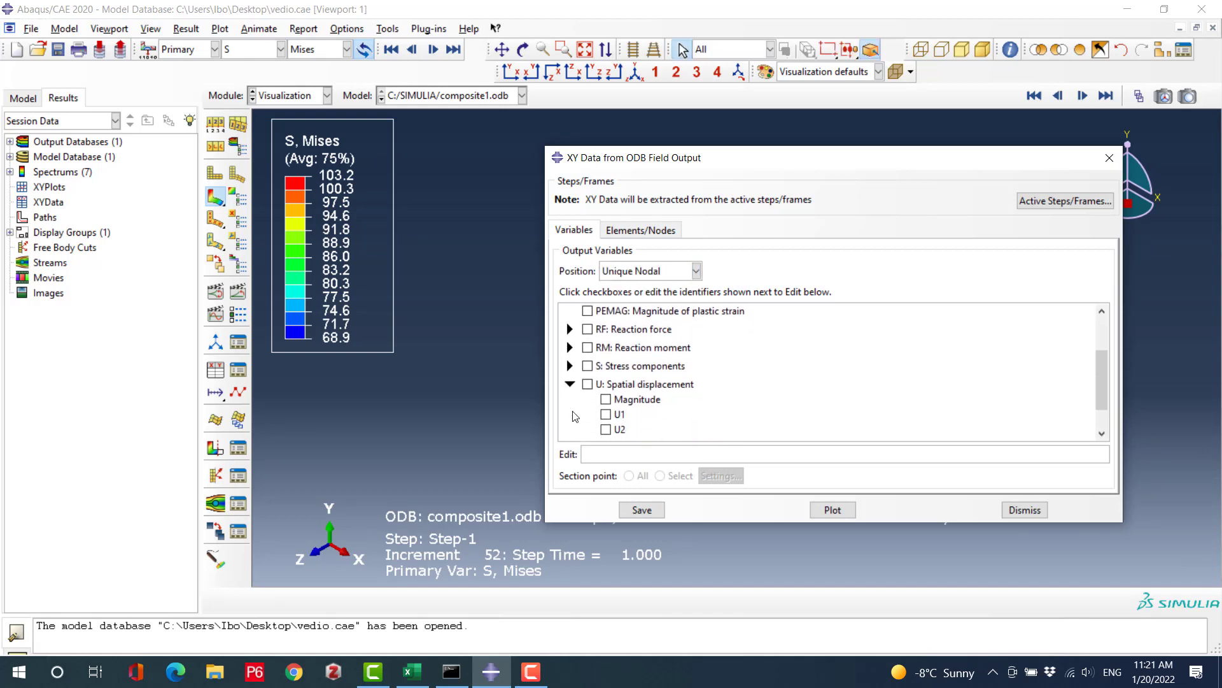
pyautogui.click(606, 396)
pyautogui.scroll(3, 598, 394)
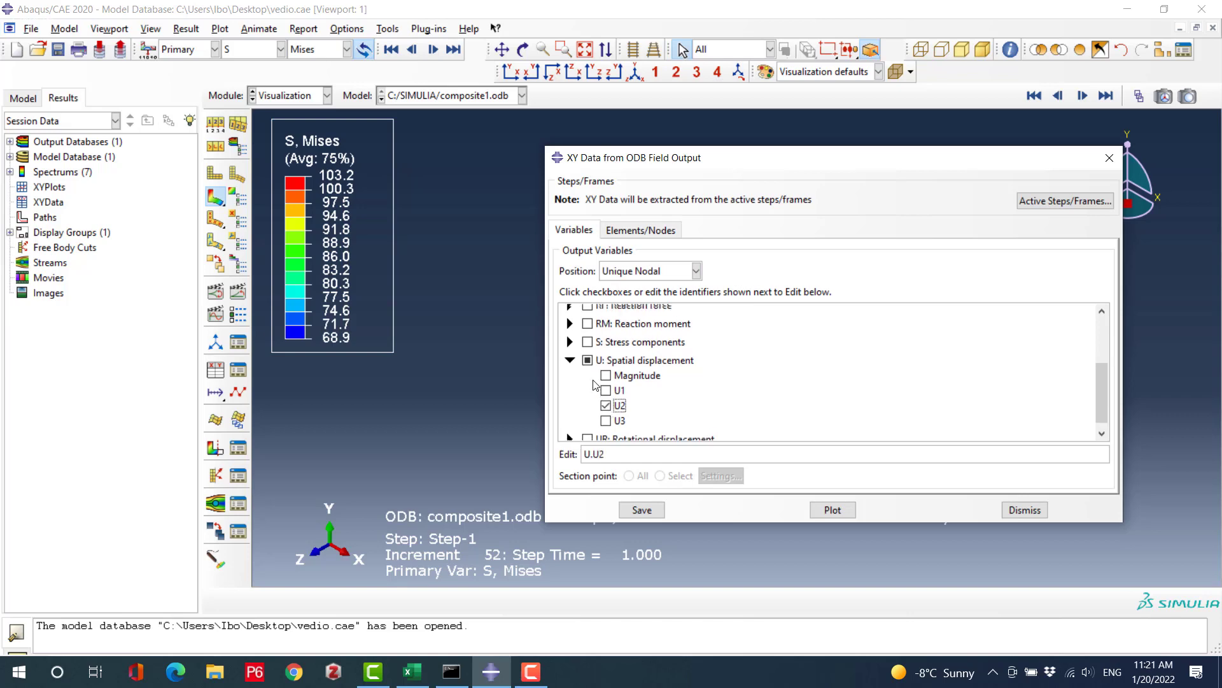
pyautogui.click(570, 344)
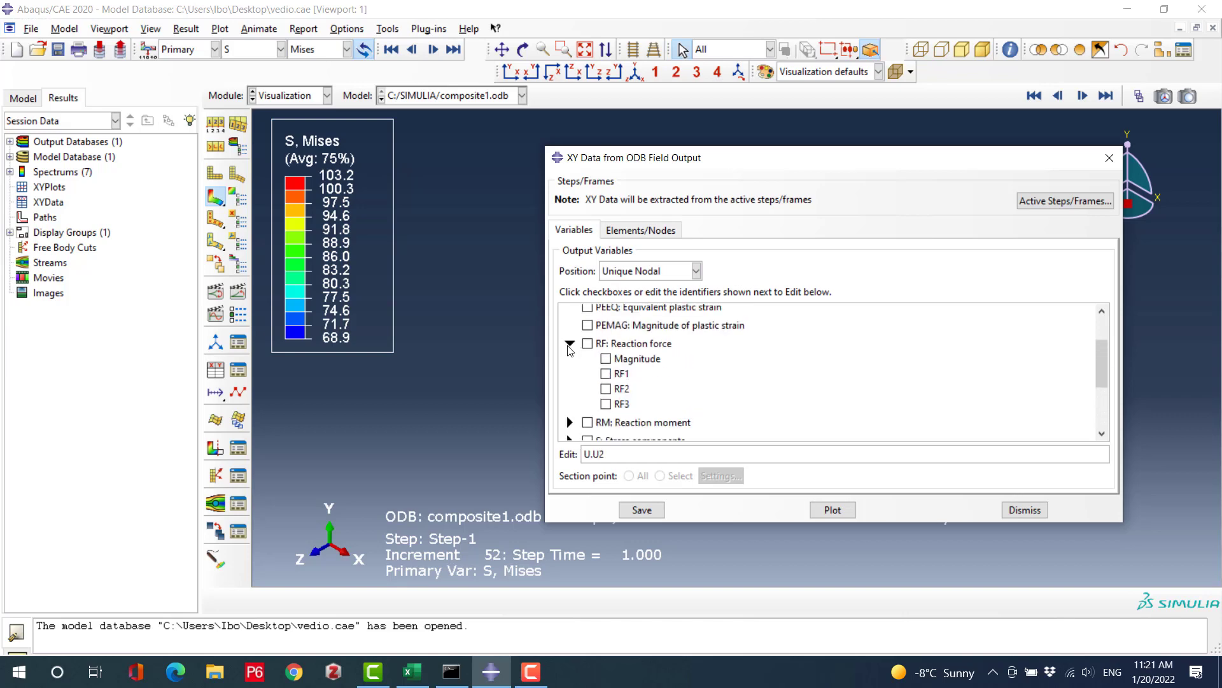
pyautogui.click(606, 389)
# Plot the chosen variables over time for the node set REFERENCE_POINT_Load cell-1
pyautogui.click(640, 232)
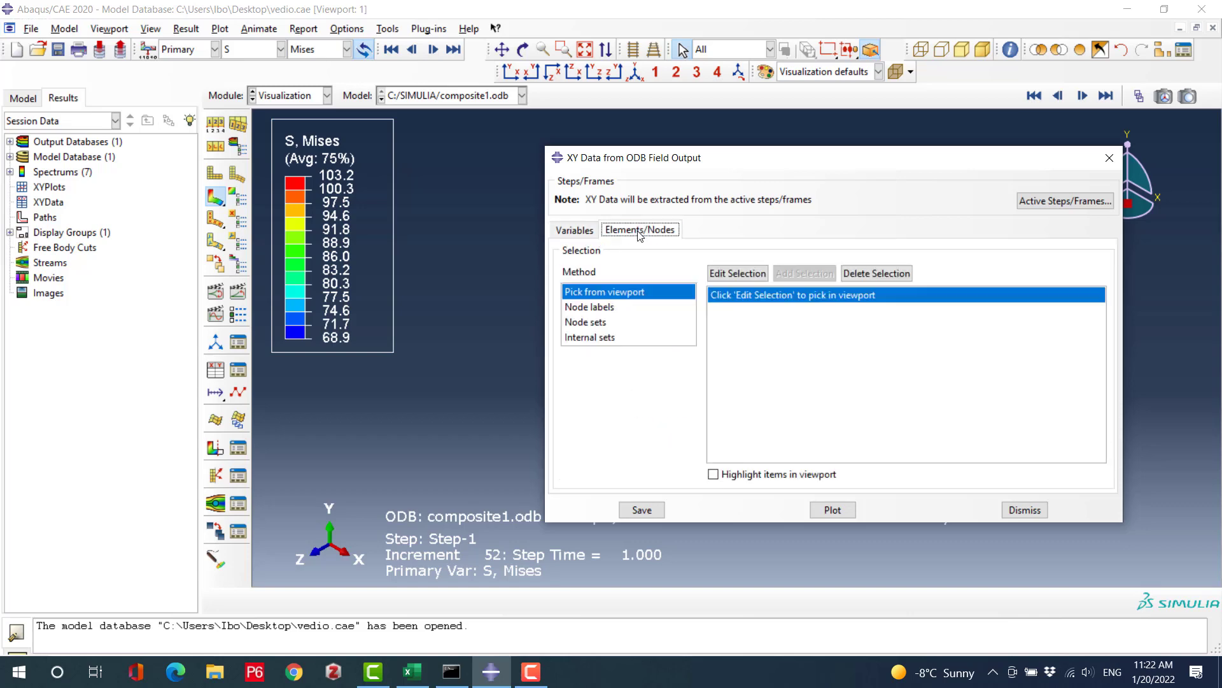
pyautogui.click(602, 322)
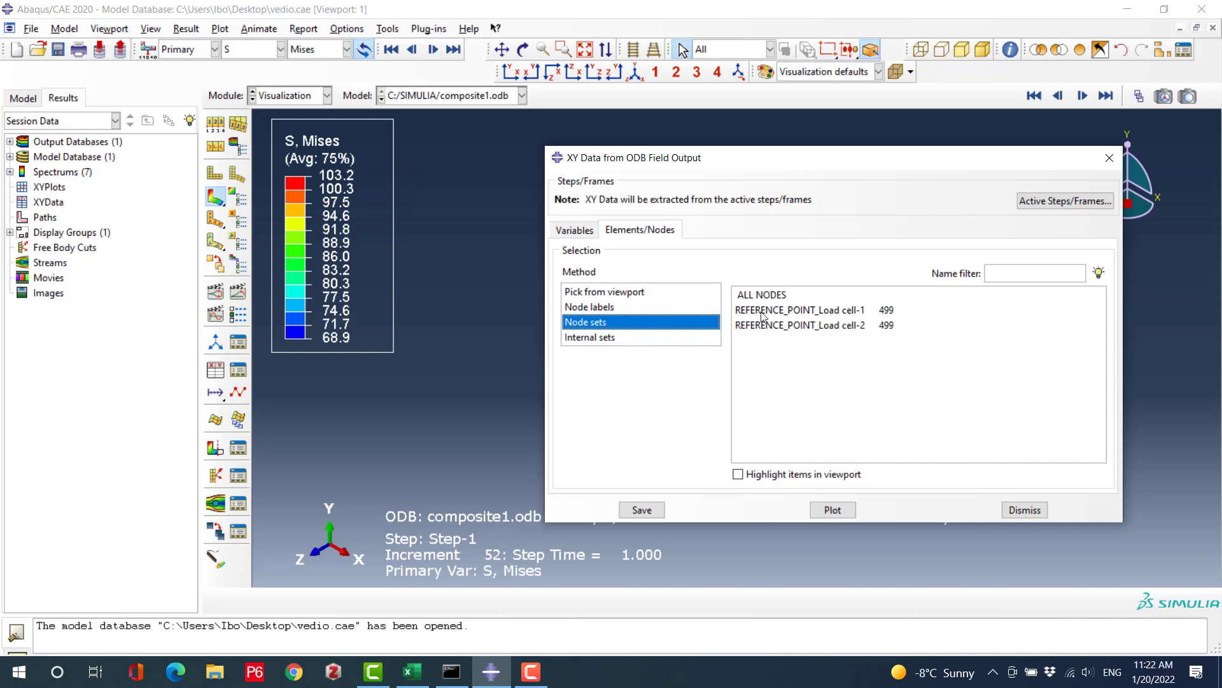
pyautogui.click(847, 312)
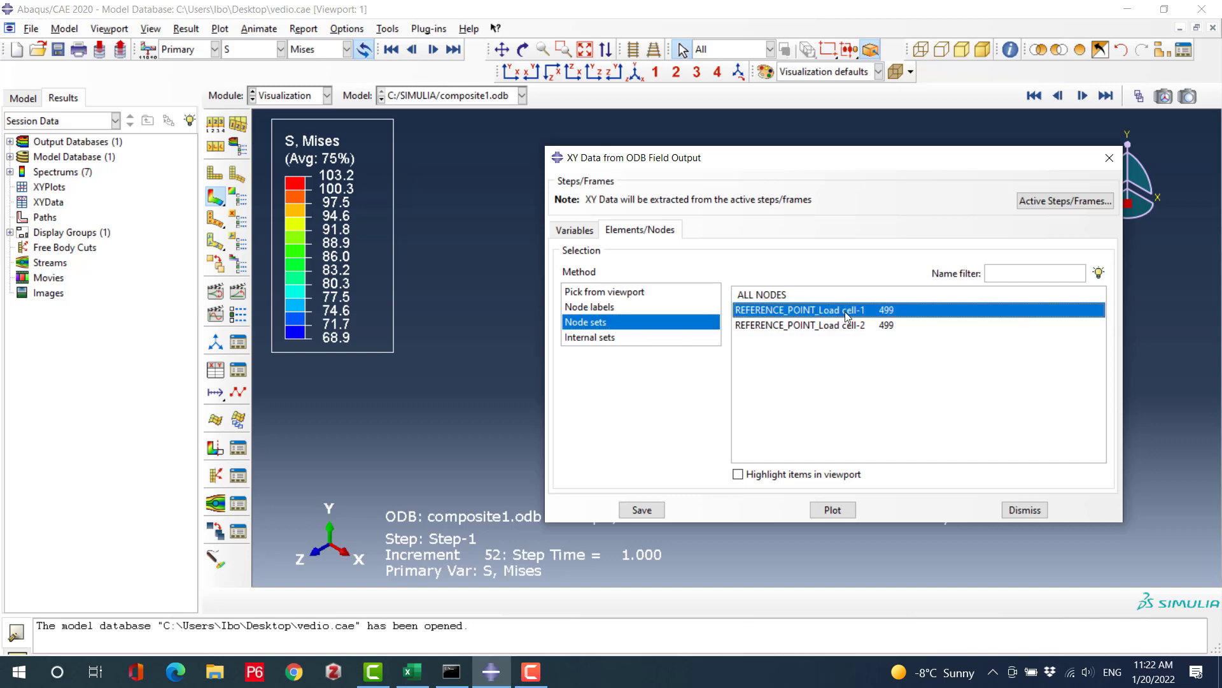
pyautogui.click(825, 511)
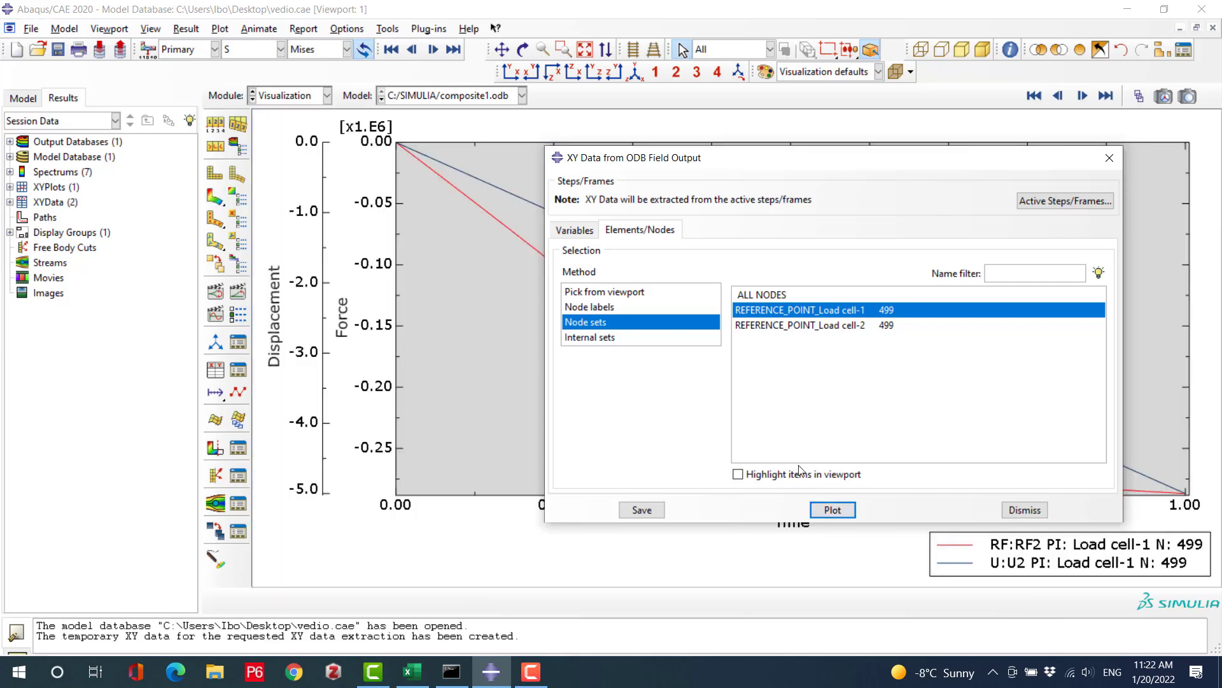
# Save the extracted XY data with default names and close the field output extraction
pyautogui.click(642, 510)
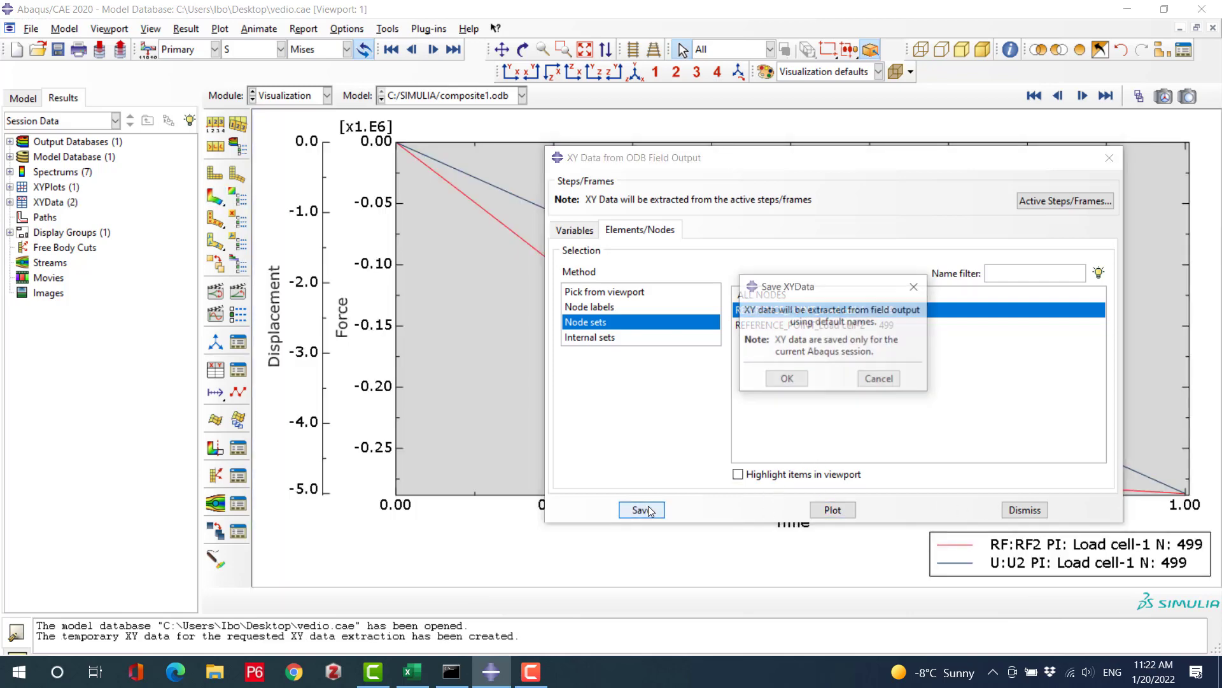
pyautogui.click(787, 379)
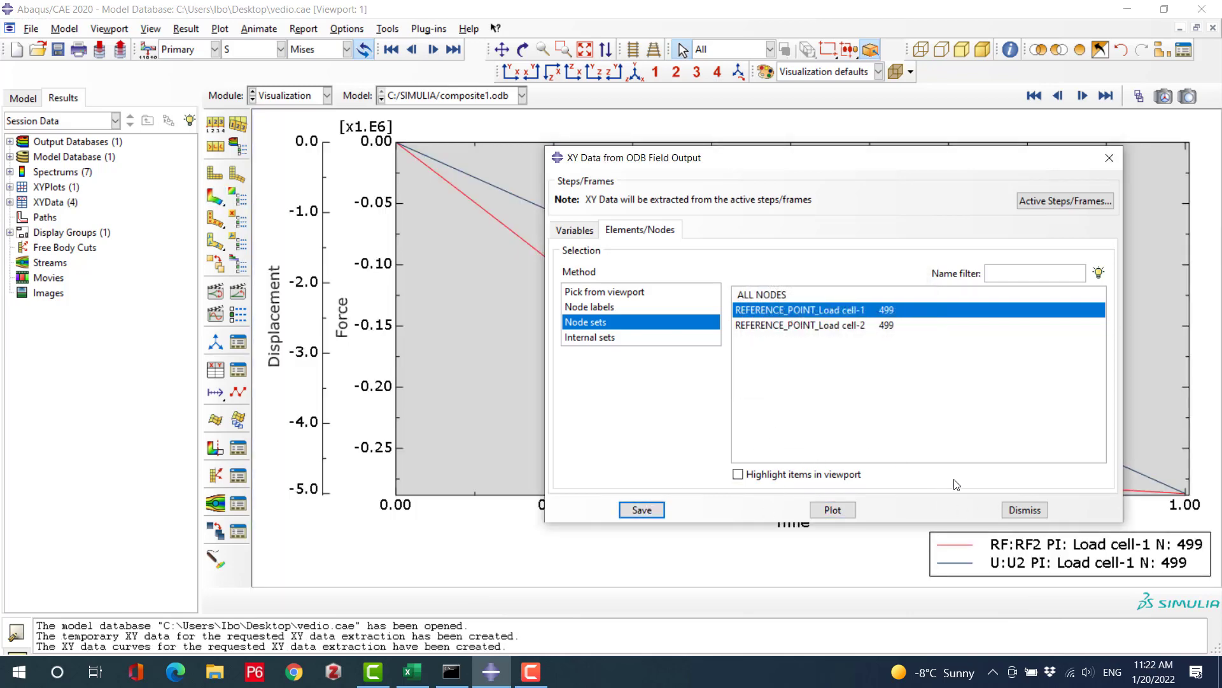
pyautogui.click(1012, 508)
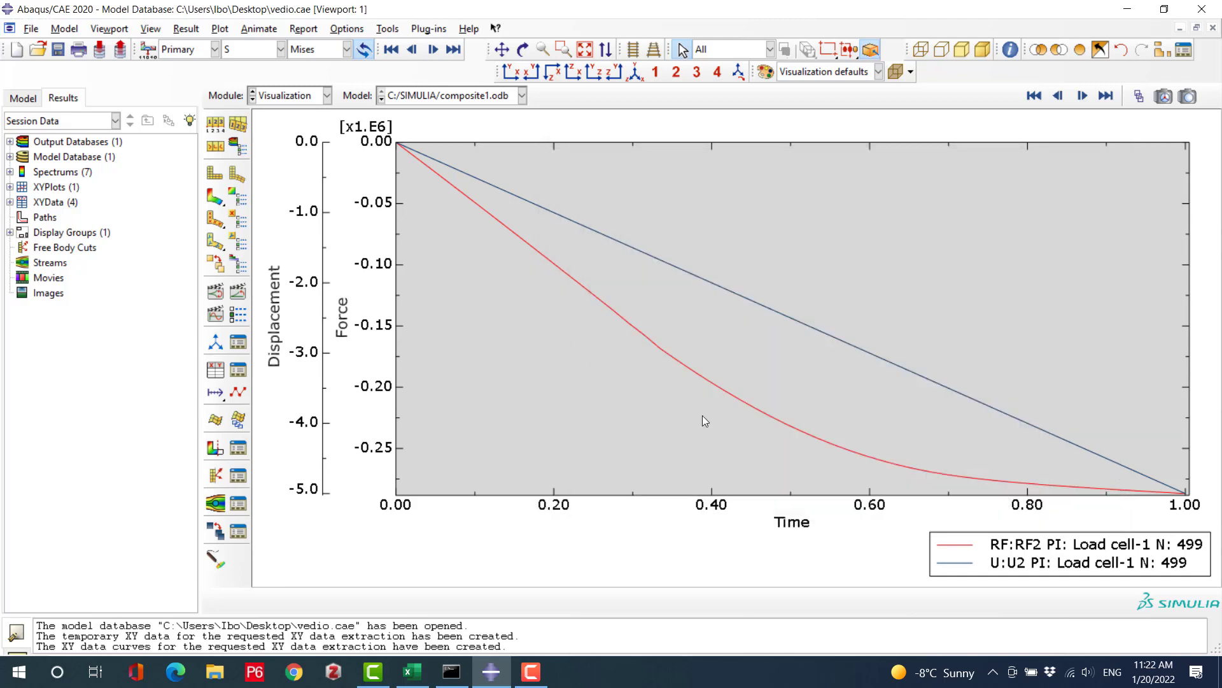
# Start an operation on XY data and build a combine expression from the saved U2 curve followed by the saved RF2 curve
pyautogui.click(216, 370)
pyautogui.click(995, 292)
pyautogui.click(1003, 377)
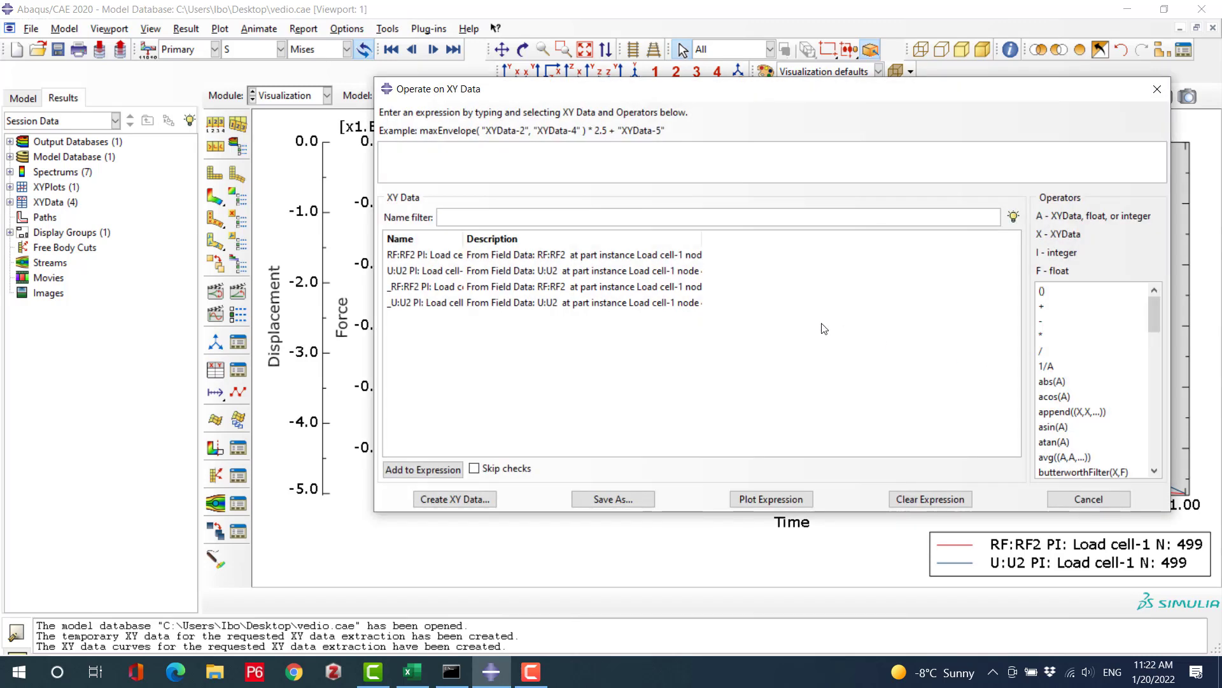
pyautogui.scroll(-2, 1071, 354)
pyautogui.scroll(-1, 1071, 352)
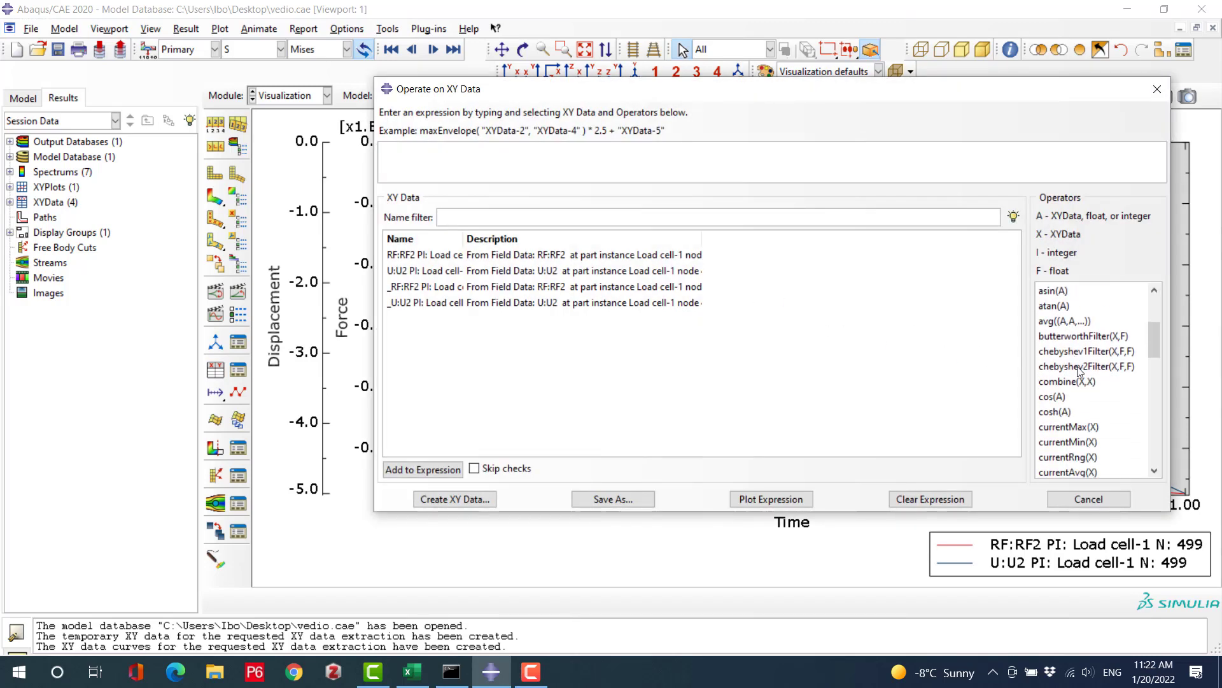
pyautogui.click(1072, 382)
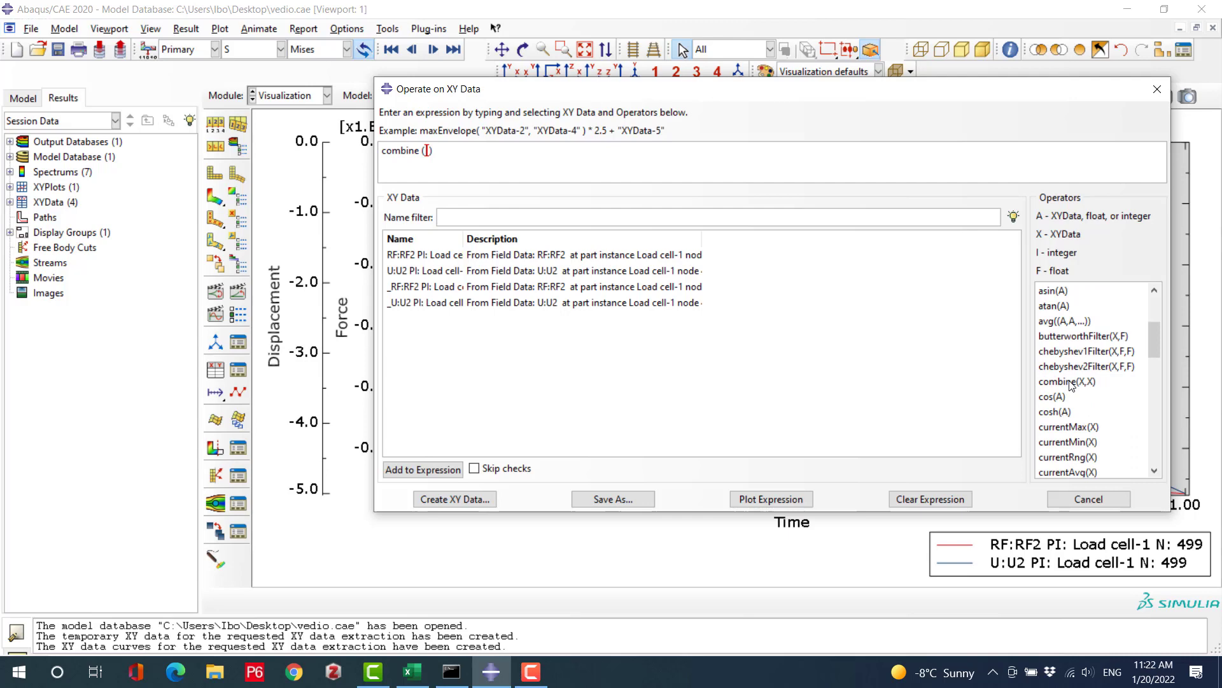
pyautogui.click(415, 274)
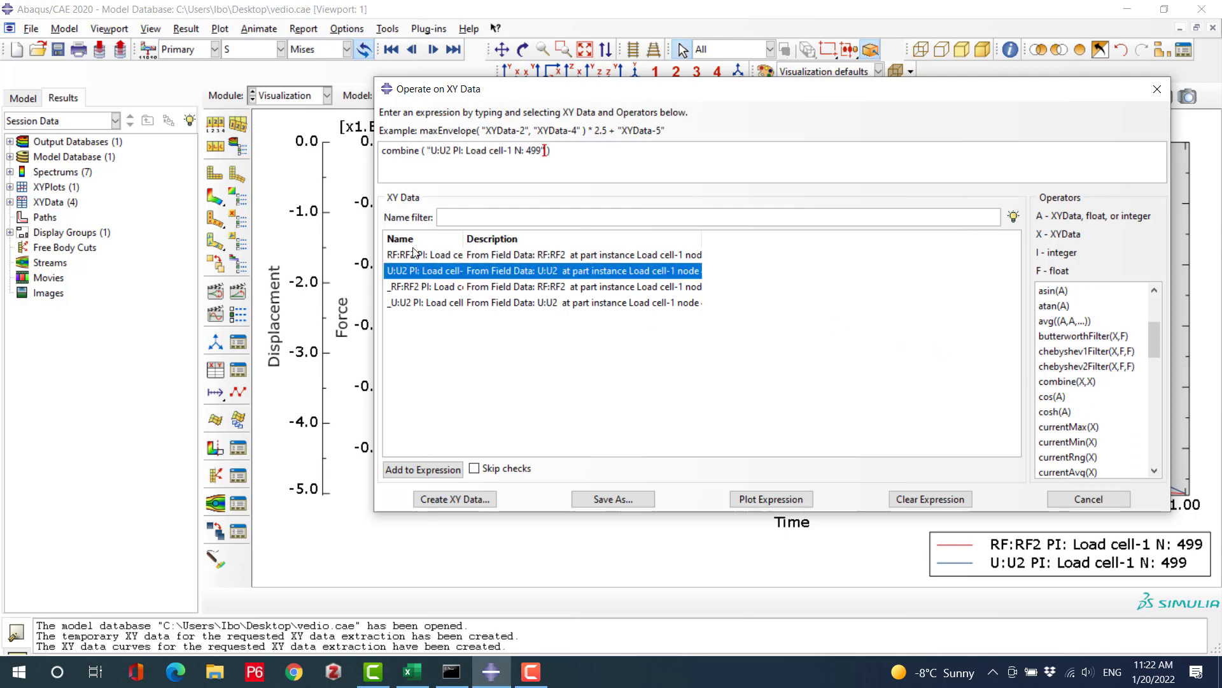
pyautogui.click(411, 256)
pyautogui.click(412, 256)
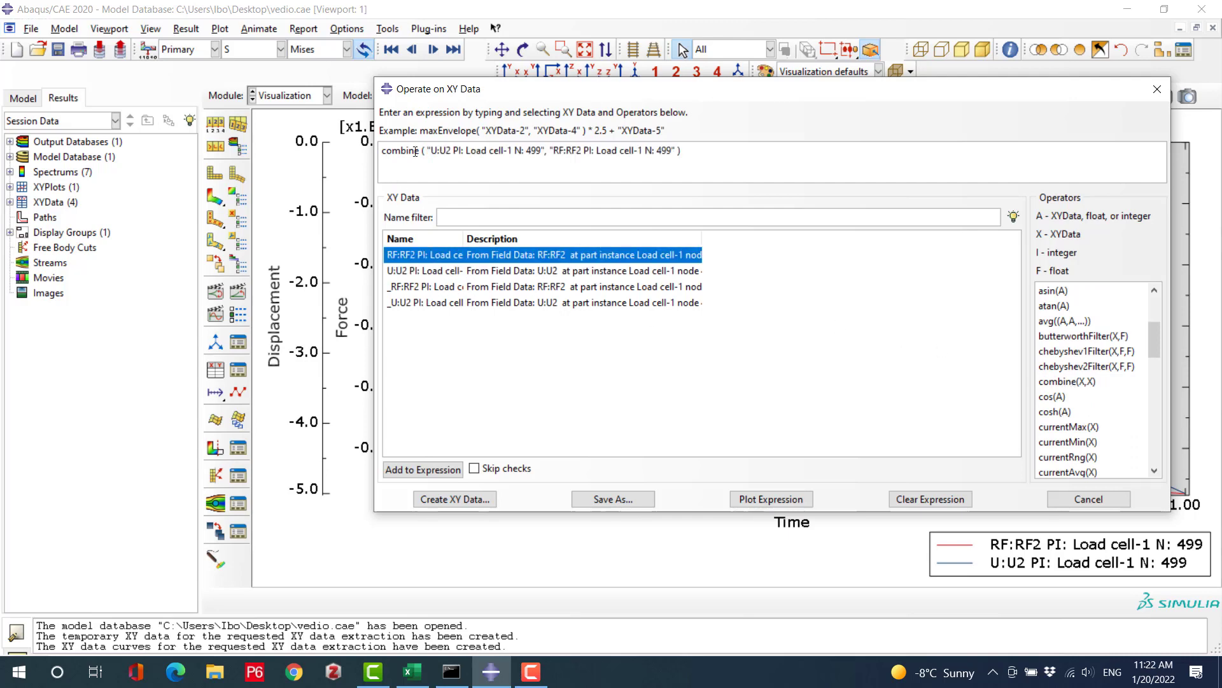
# Multiply both curves in the combine expression by -1, plot the resulting force-displacement curve and close the expression editor
pyautogui.write('-1*')
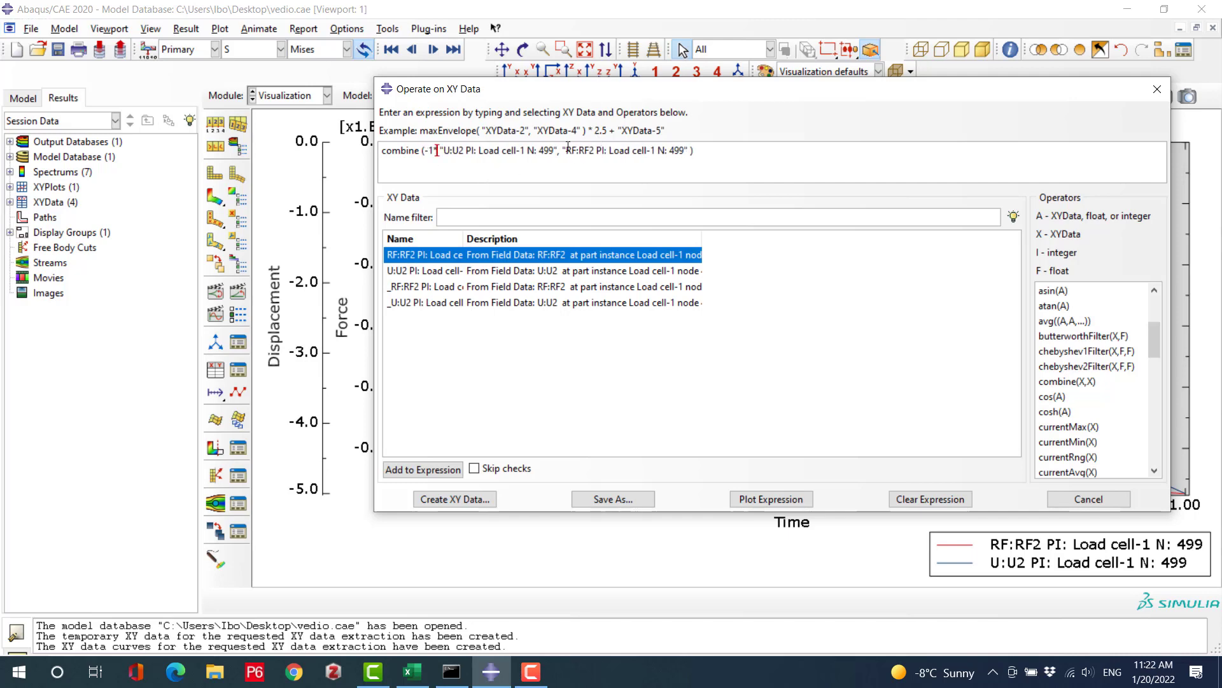
pyautogui.write(' -1*')
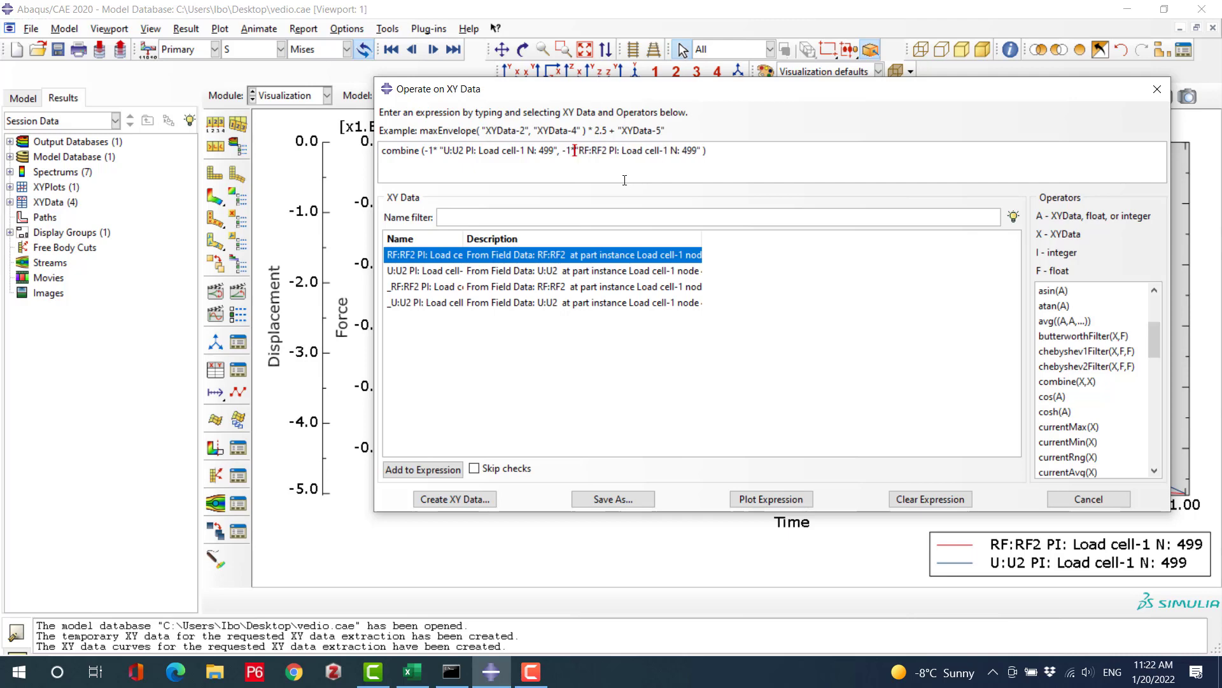
pyautogui.click(783, 502)
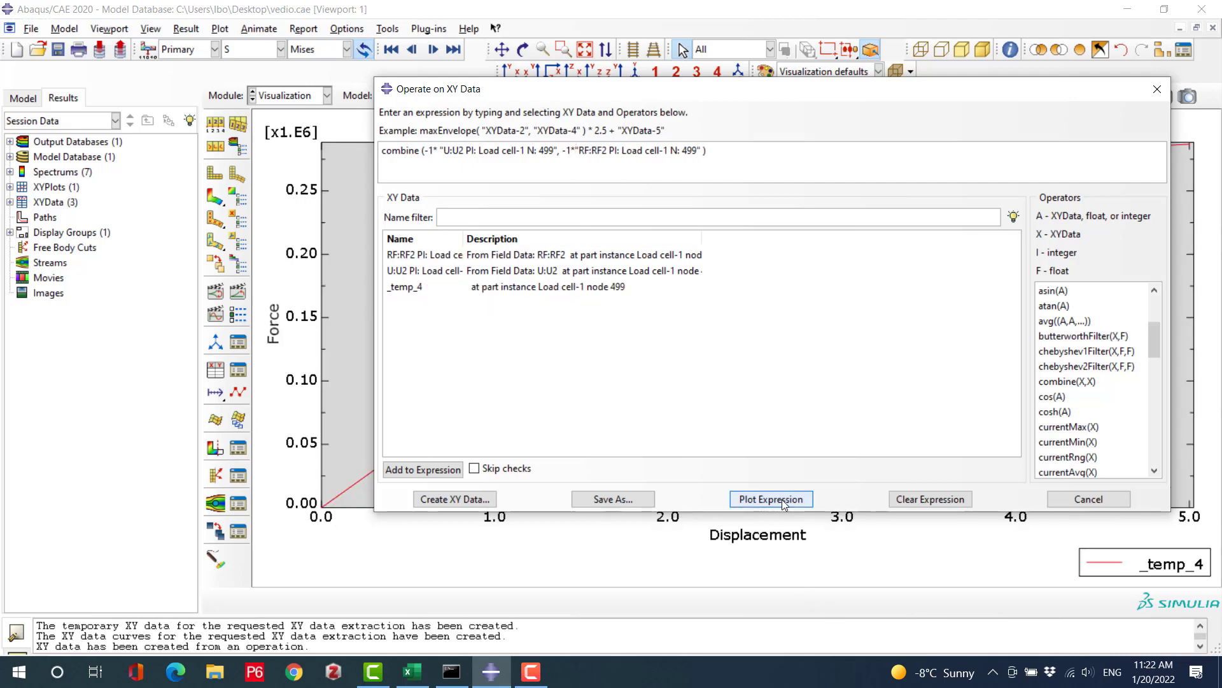
pyautogui.click(1076, 500)
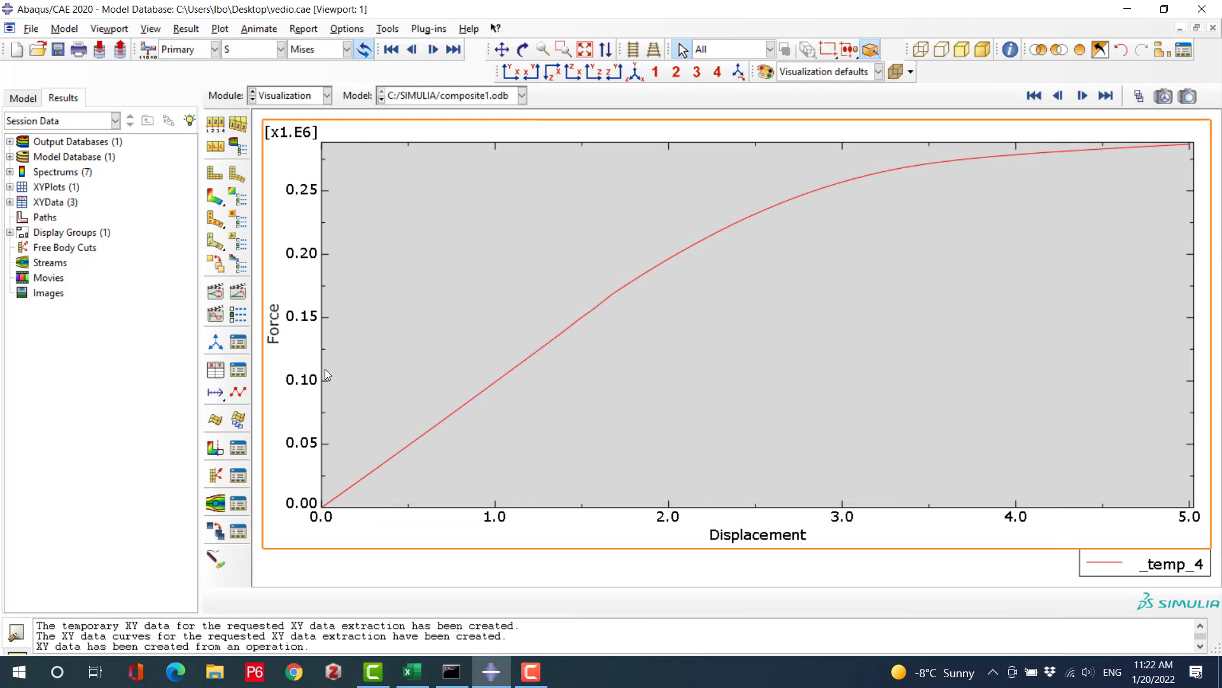
# Open the combined force-displacement data set _temp_4 for editing from the XY data manager
pyautogui.click(245, 371)
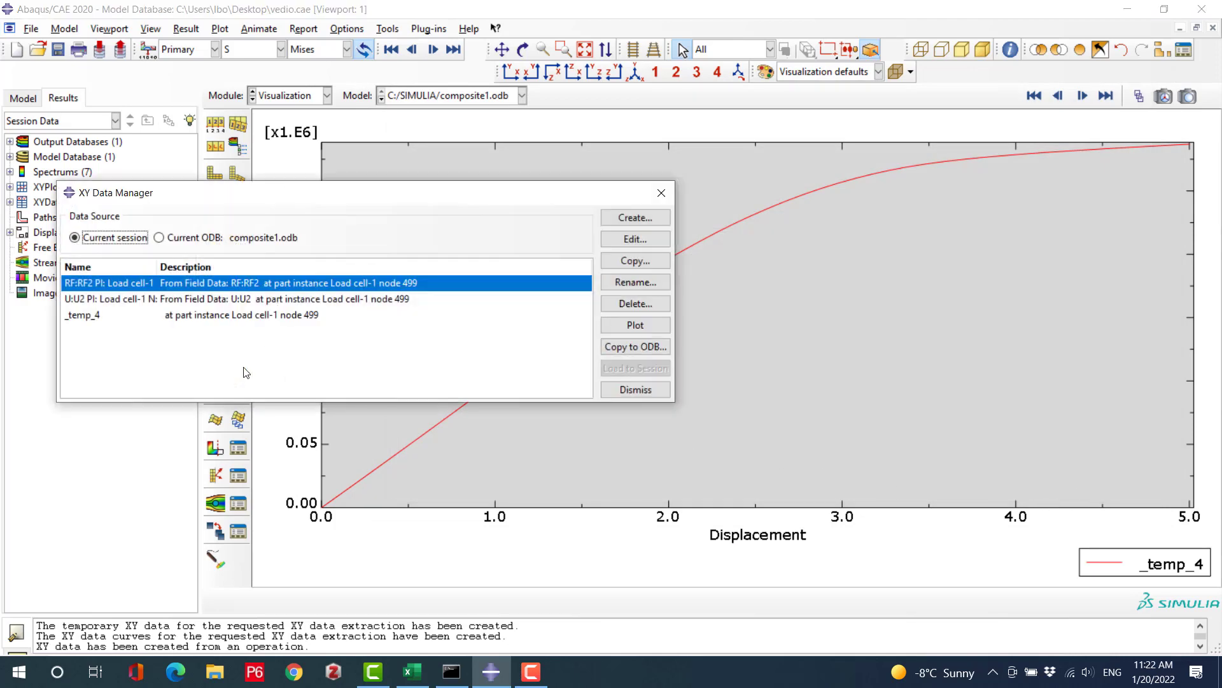
pyautogui.click(113, 315)
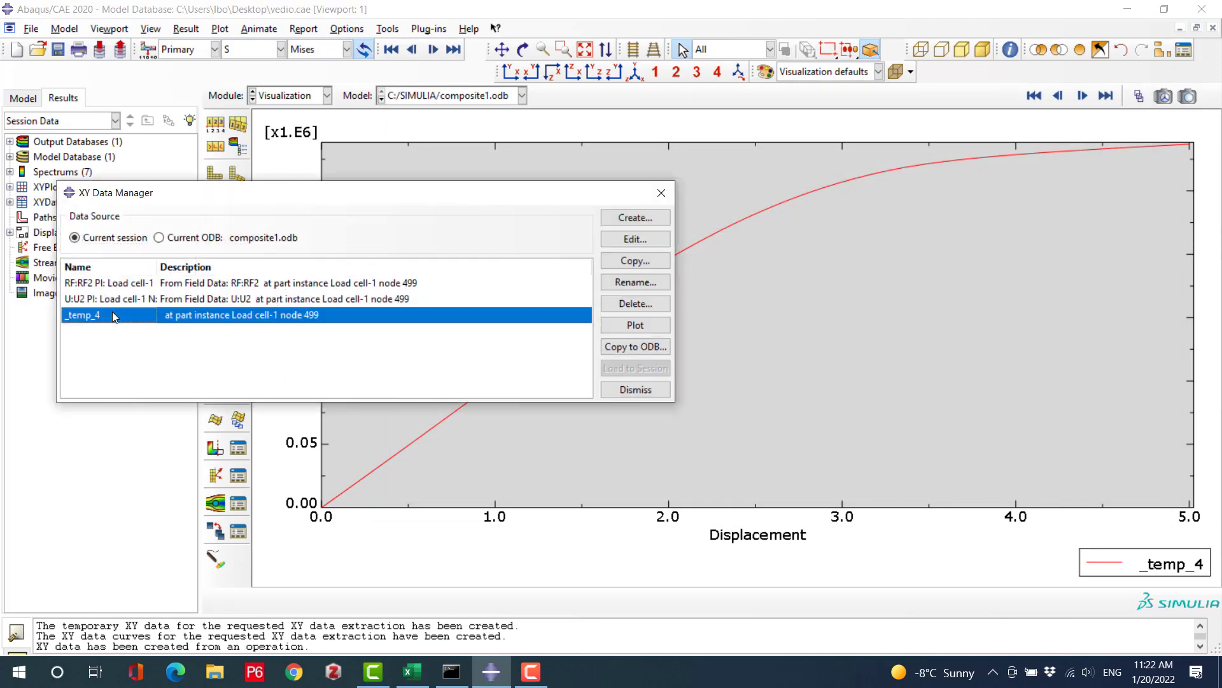
pyautogui.click(636, 239)
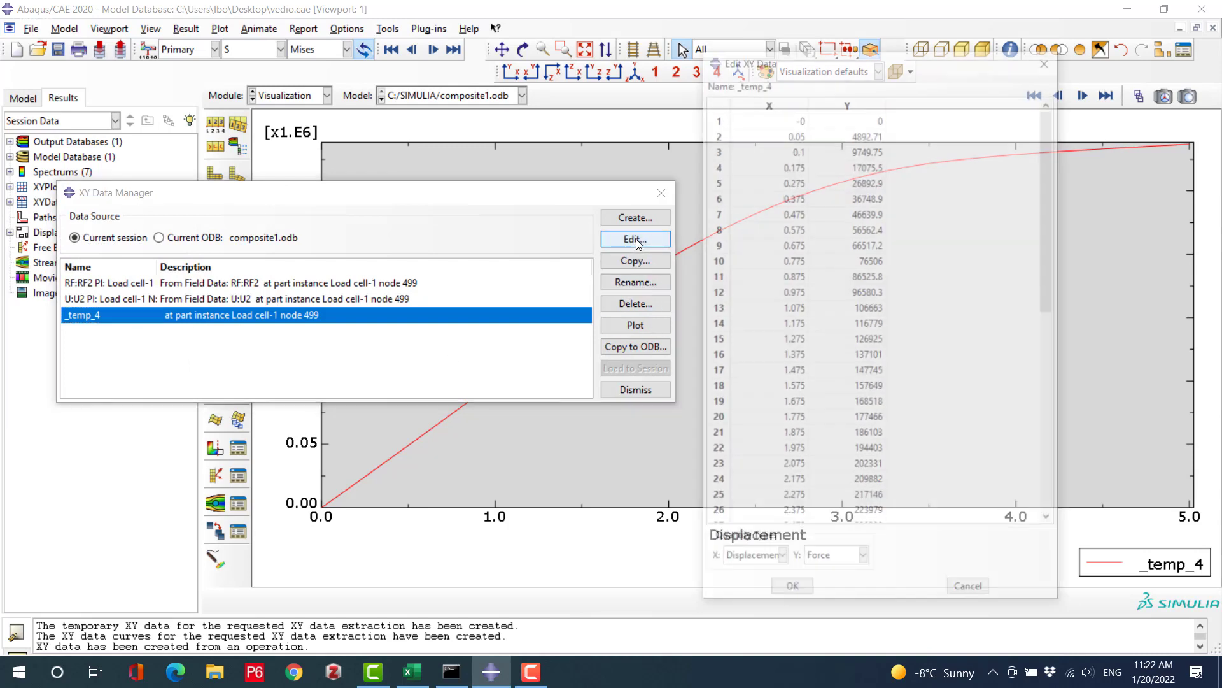
# Copy all X and Y rows of the _temp_4 data set and paste them into the Excel sheet starting at cell L4
pyautogui.moveTo(780, 118); pyautogui.dragTo(892, 608)
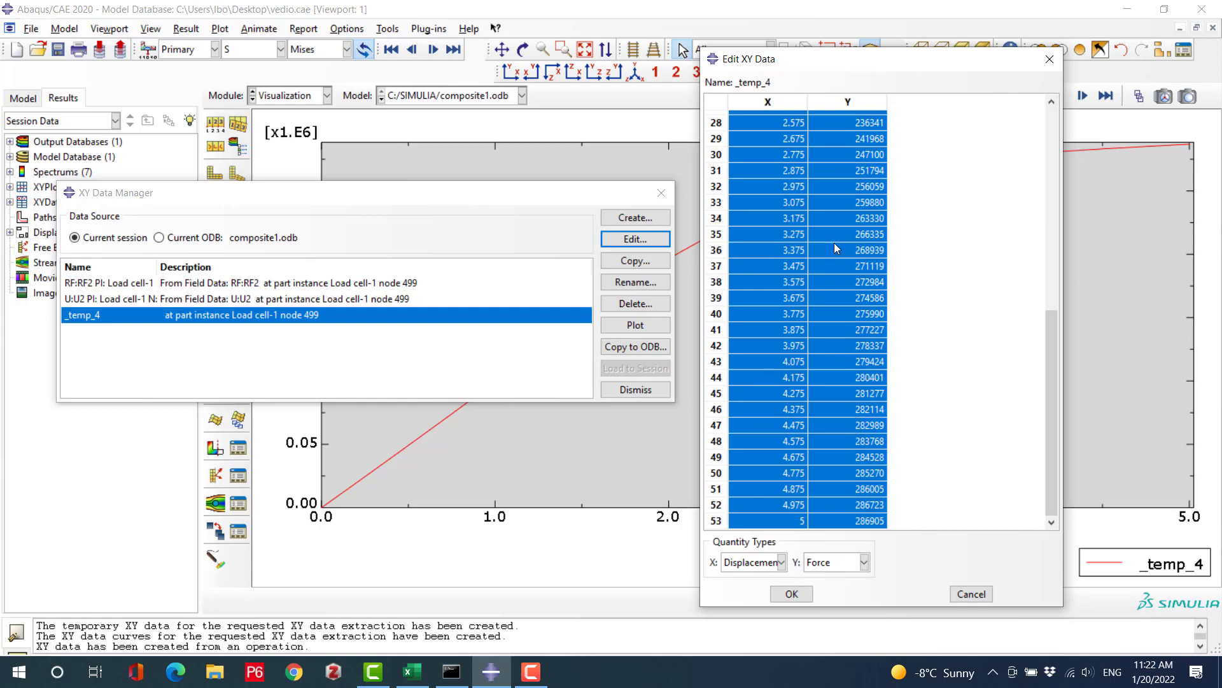
pyautogui.rightClick(857, 220)
pyautogui.click(882, 247)
pyautogui.click(415, 680)
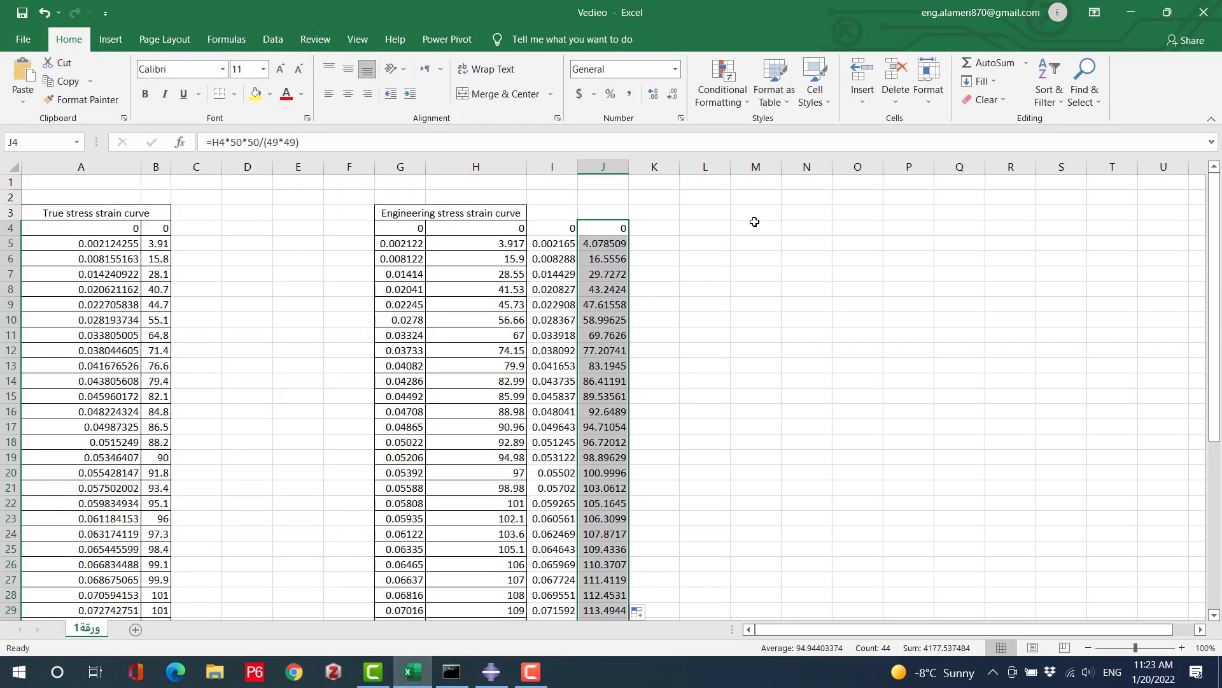
pyautogui.click(710, 231)
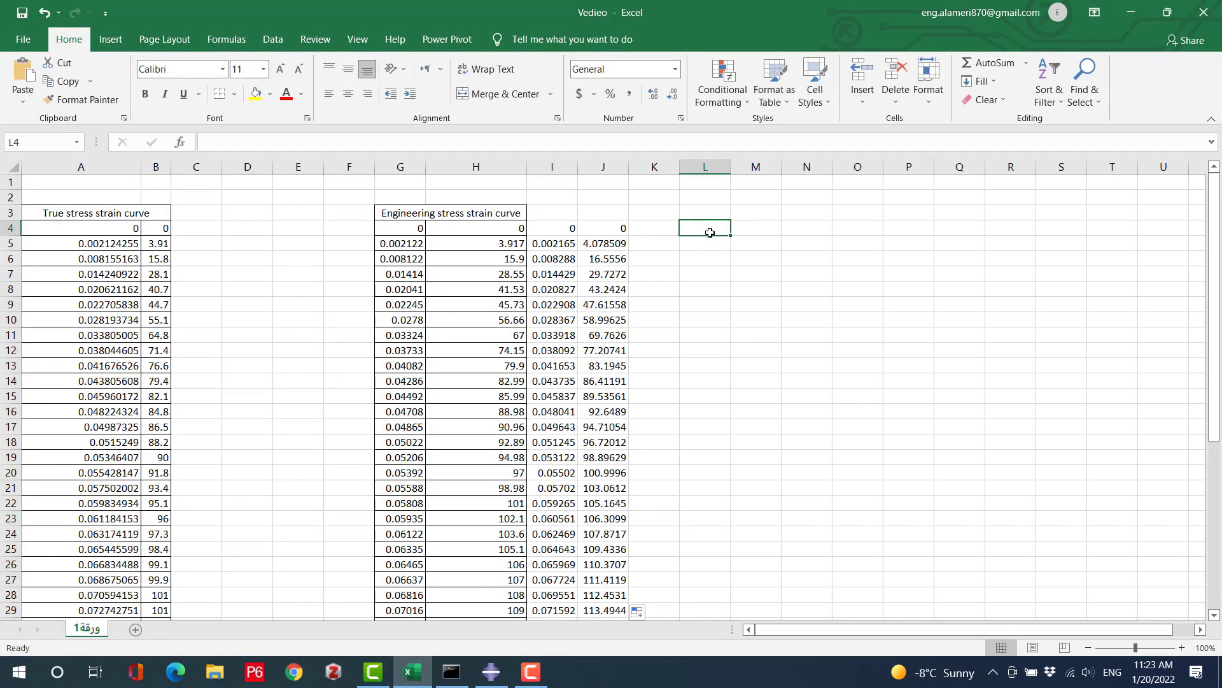
pyautogui.rightClick(710, 232)
pyautogui.click(745, 308)
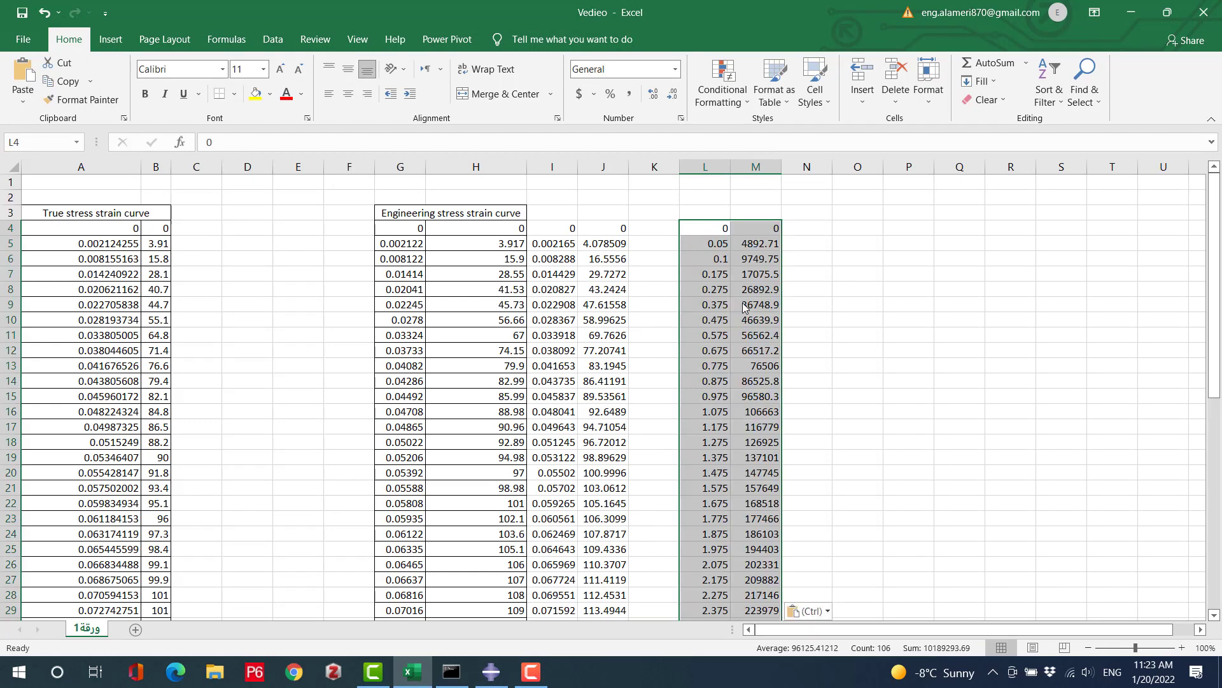
# Add the heading "Abaqus results" in row 3 across columns L and M above the pasted data
pyautogui.click(712, 213)
pyautogui.write('Abaq')
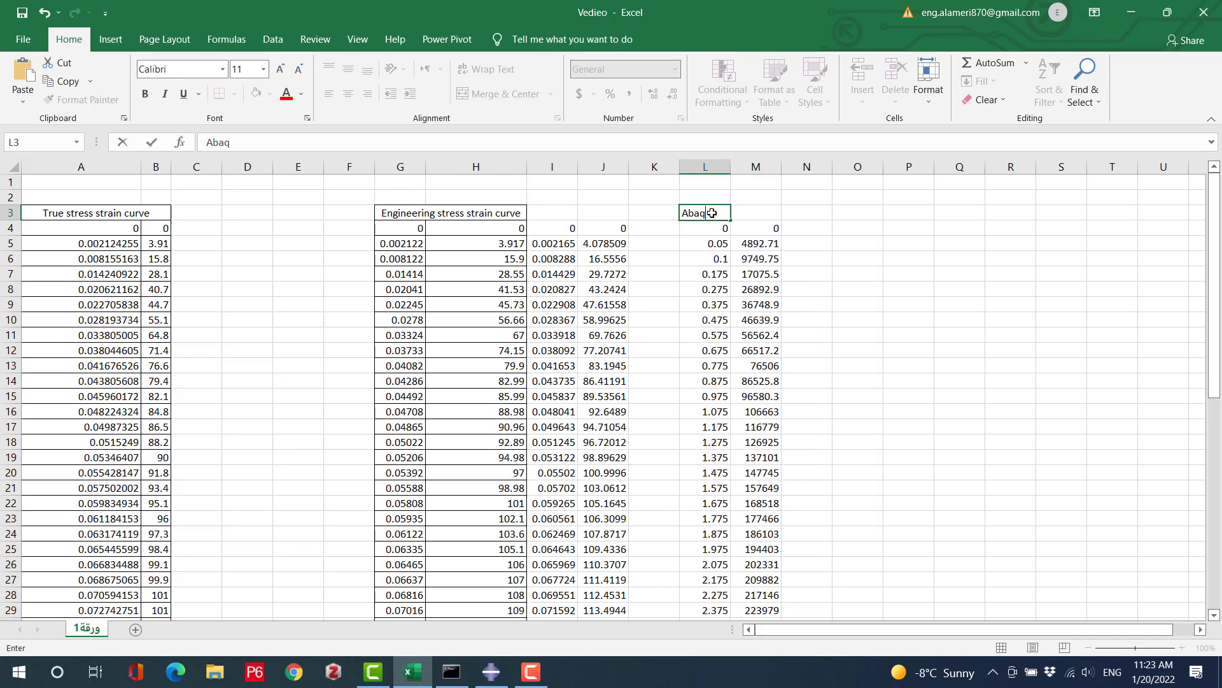
pyautogui.write('us results')
pyautogui.press('Return')
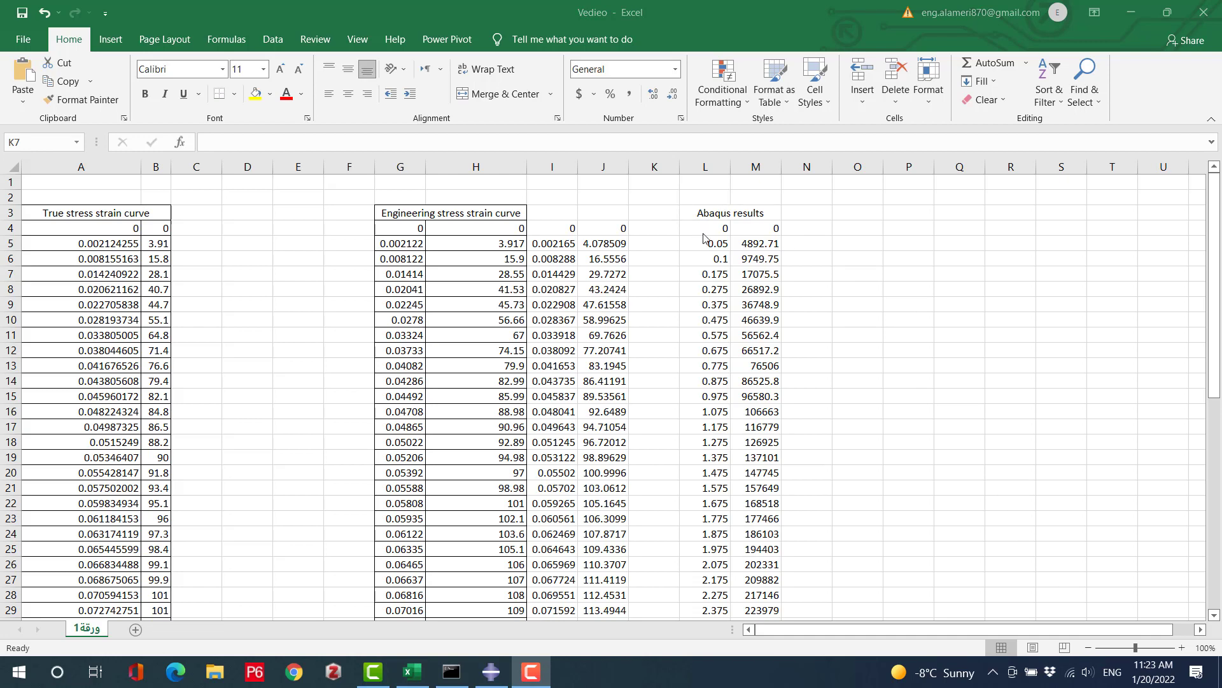
# Insert a scatter chart with smooth lines from the Abaqus data in L4:M56
pyautogui.moveTo(714, 228); pyautogui.dragTo(758, 627)
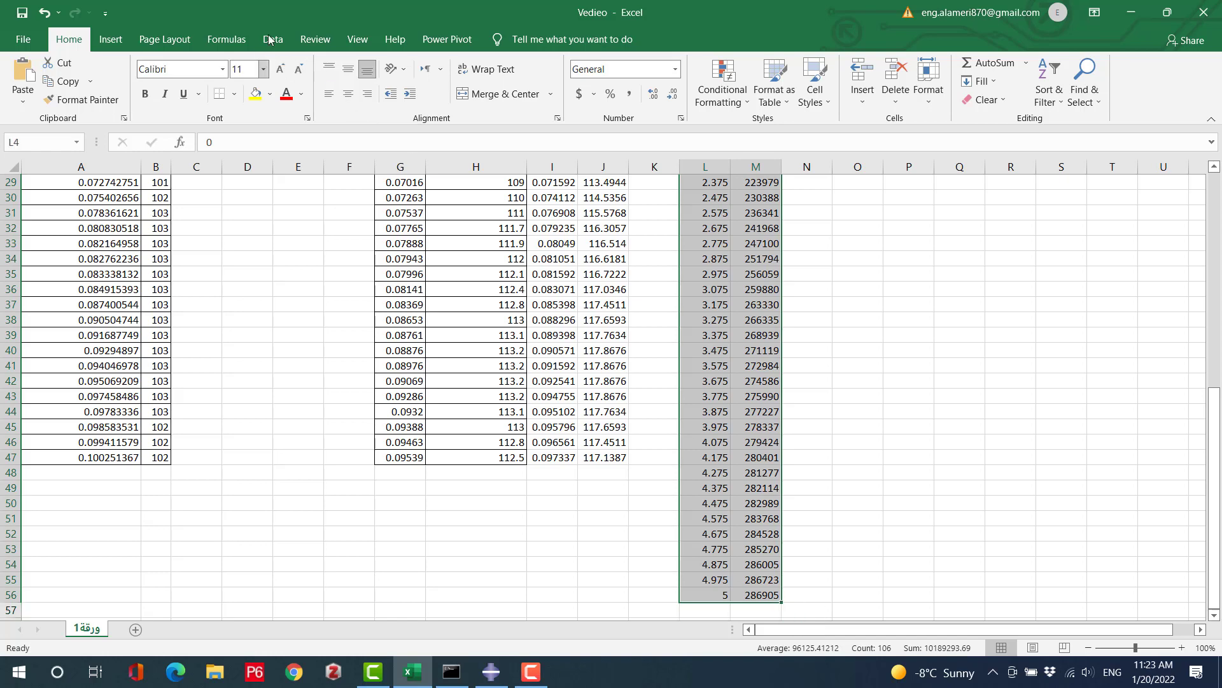
pyautogui.click(125, 40)
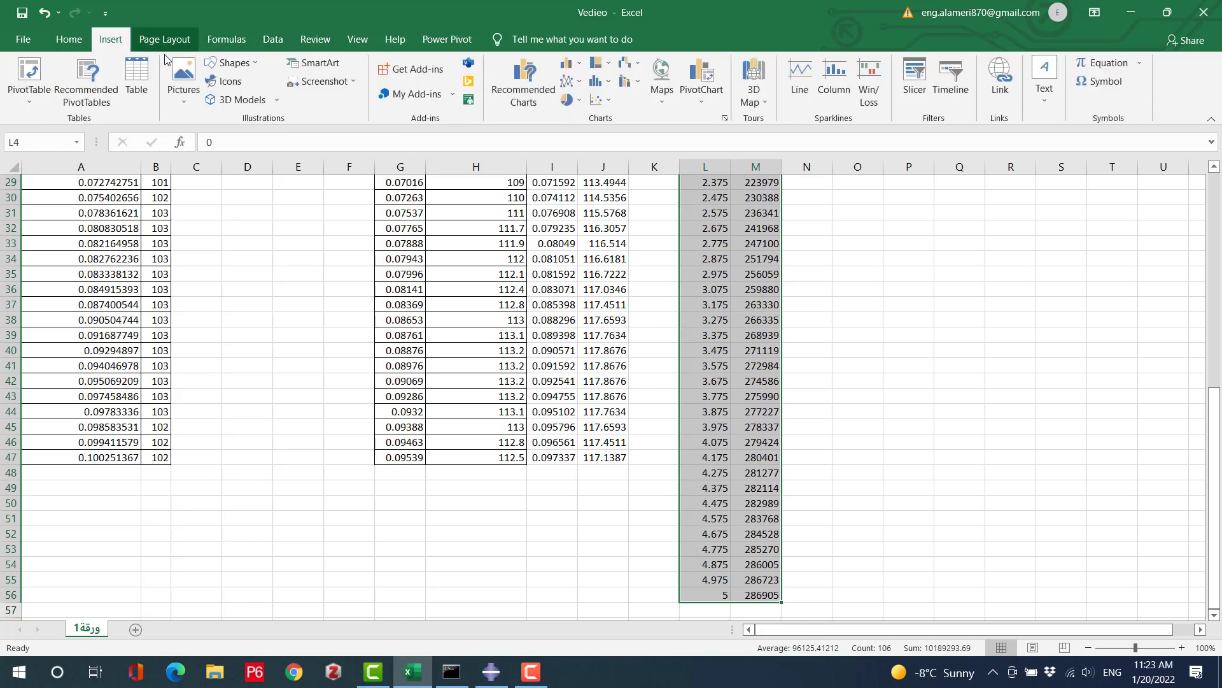
pyautogui.click(600, 101)
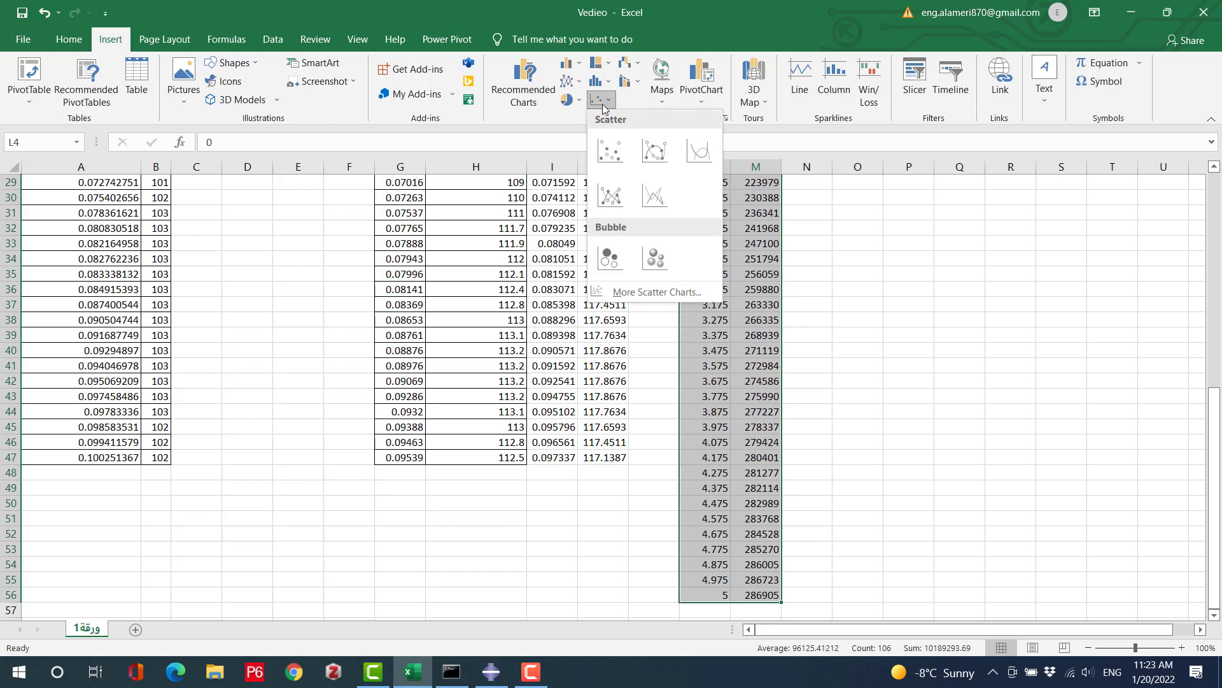
pyautogui.click(694, 160)
pyautogui.rightClick(482, 510)
# Add a primary horizontal axis title to the chart reading "Displacement"
pyautogui.click(19, 83)
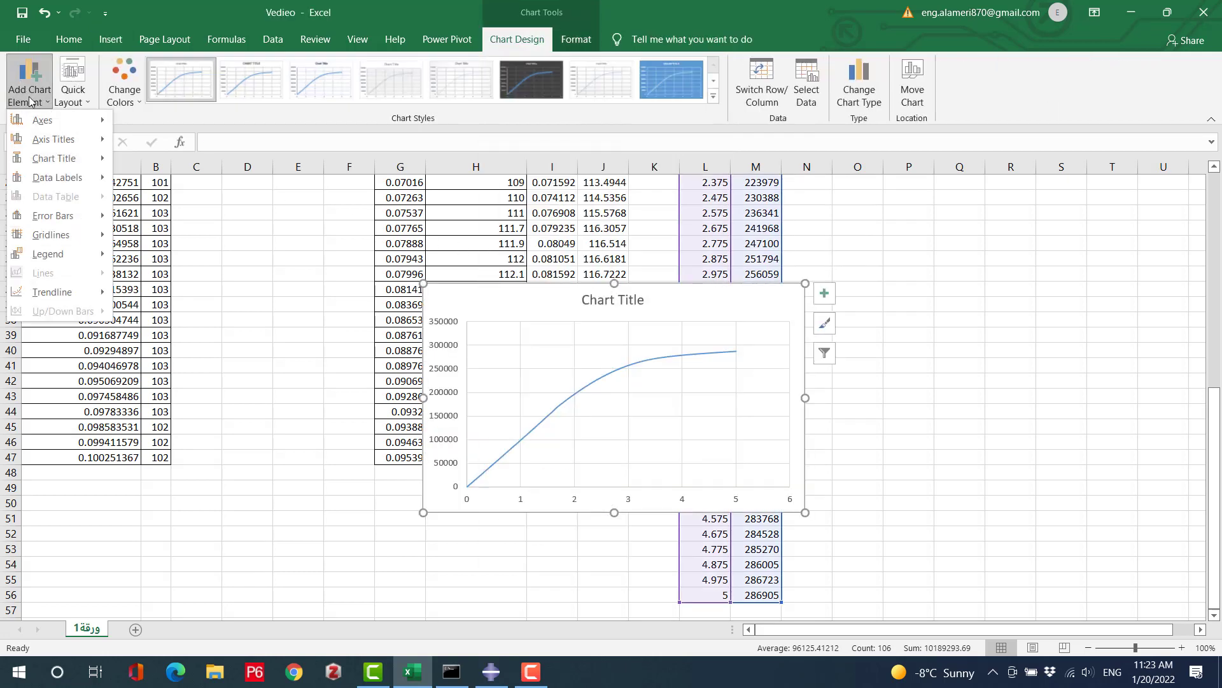
pyautogui.moveTo(54, 139)
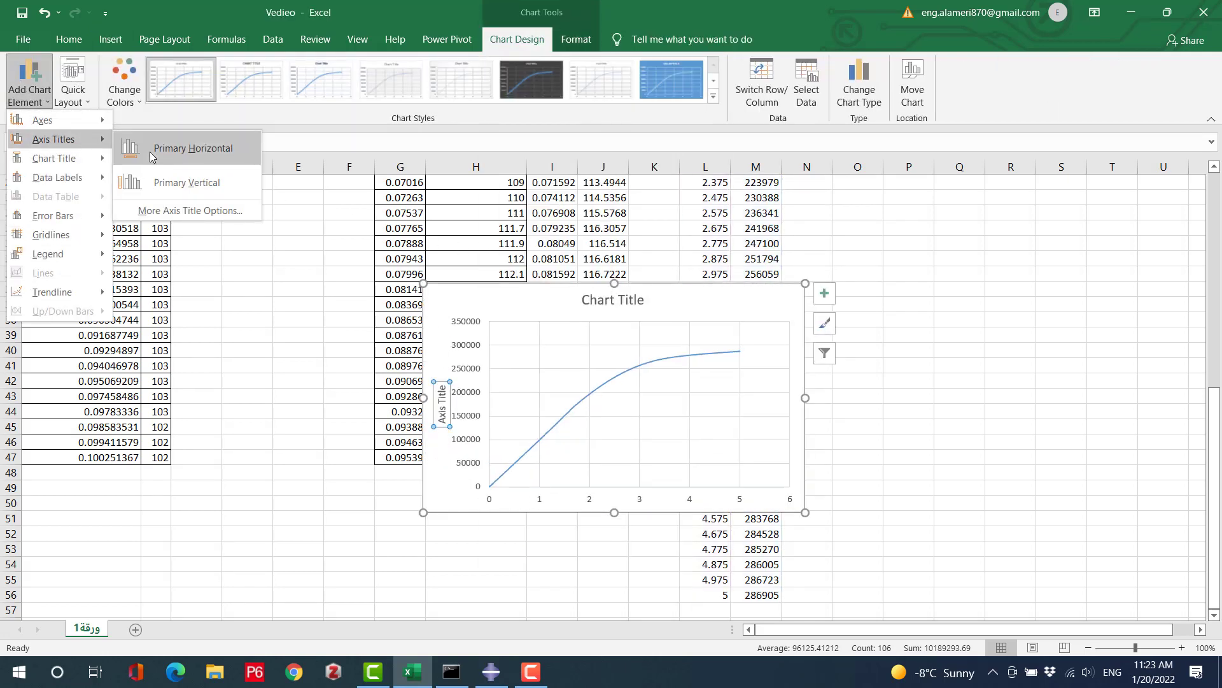
pyautogui.click(28, 86)
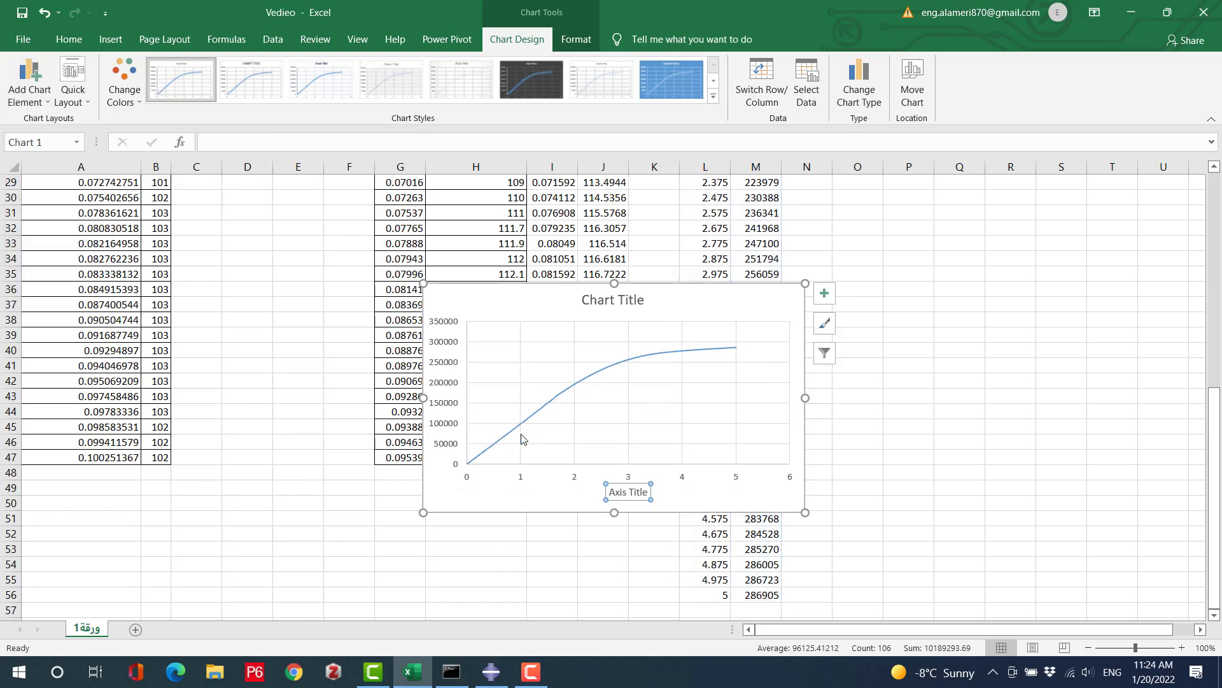
pyautogui.tripleClick(627, 495)
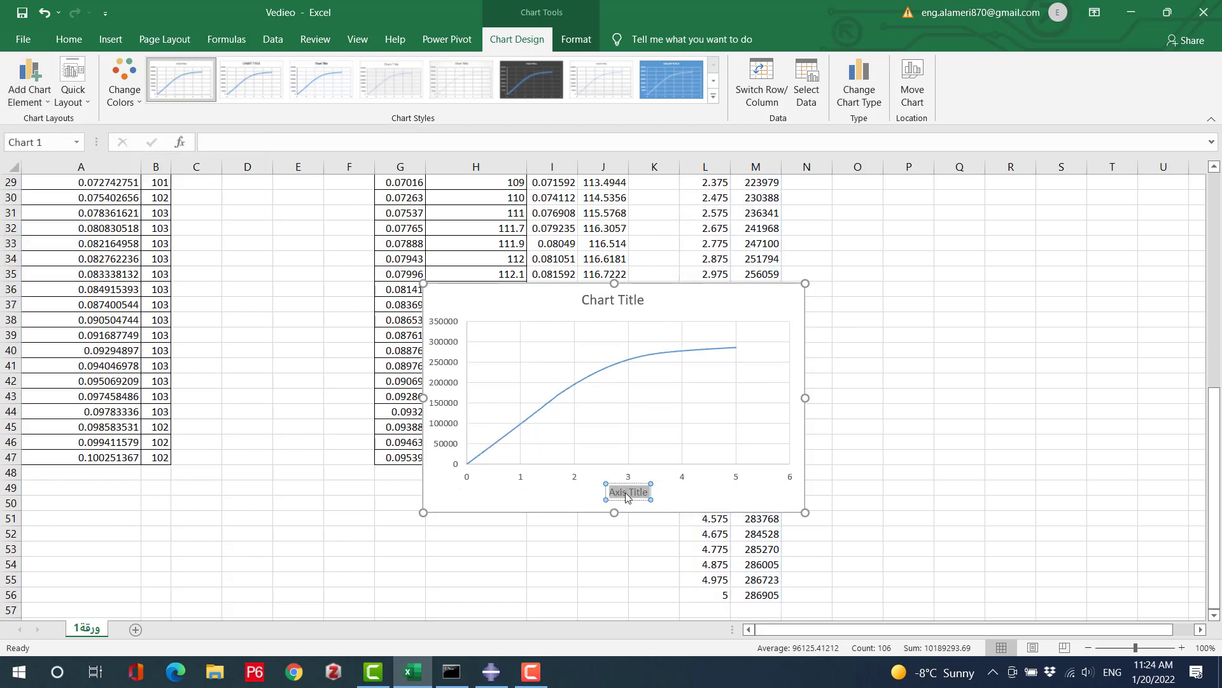
pyautogui.write('S')
pyautogui.press('BackSpace')
pyautogui.write('D')
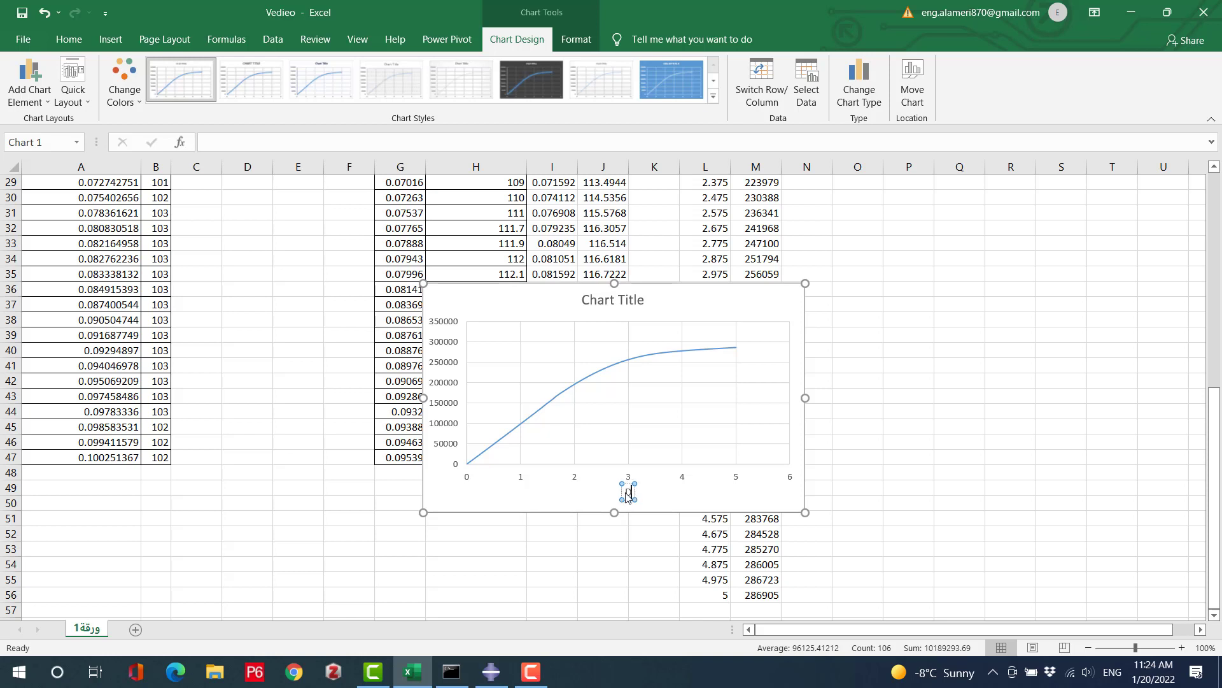
pyautogui.write('isplacemenr')
pyautogui.press('BackSpace')
pyautogui.write('t')
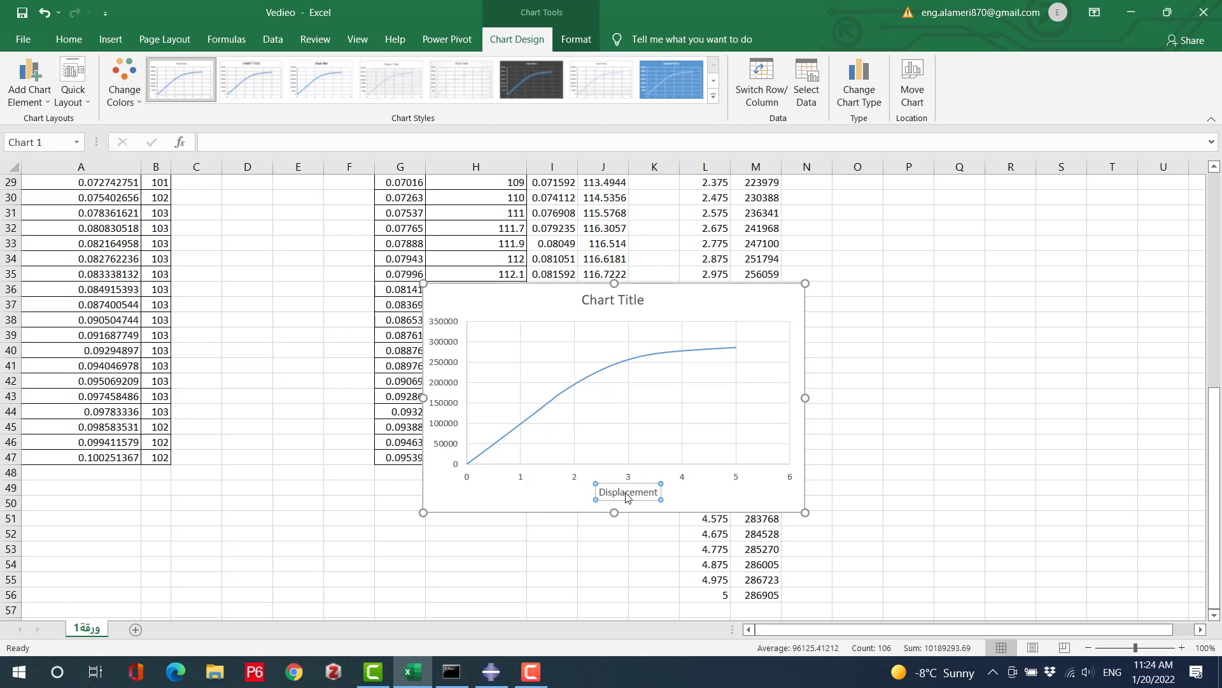
# Add a primary vertical axis title to the chart reading "Force N"
pyautogui.click(436, 503)
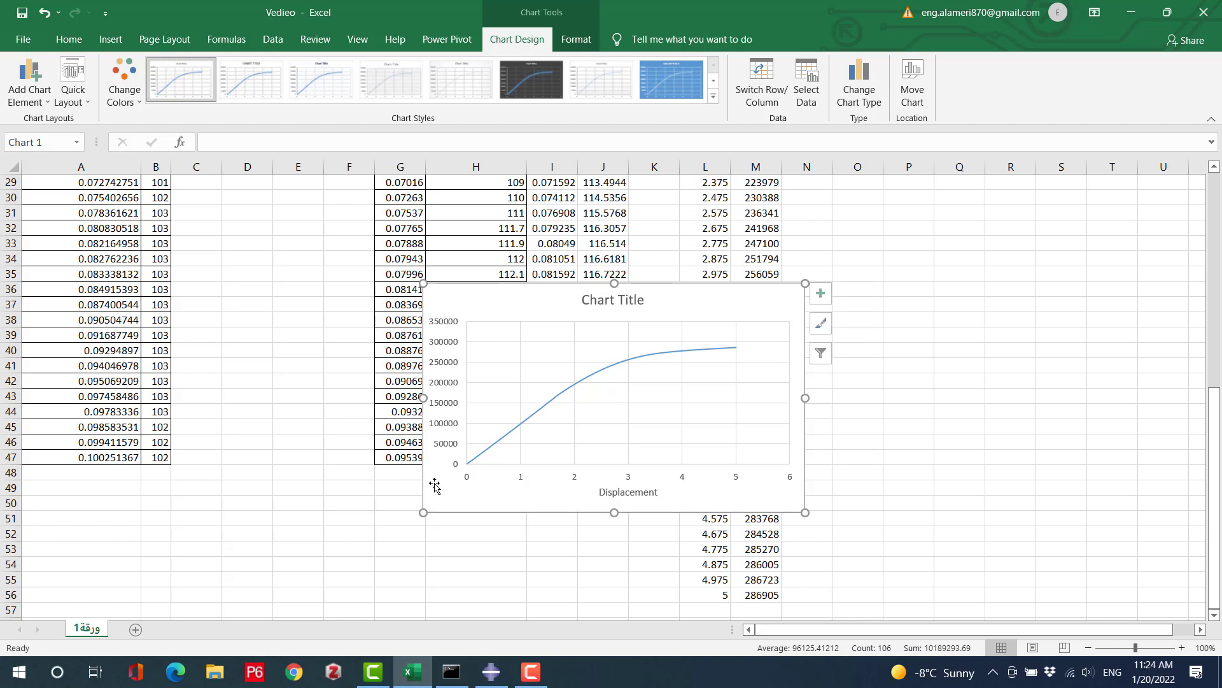
pyautogui.click(29, 80)
pyautogui.moveTo(43, 128)
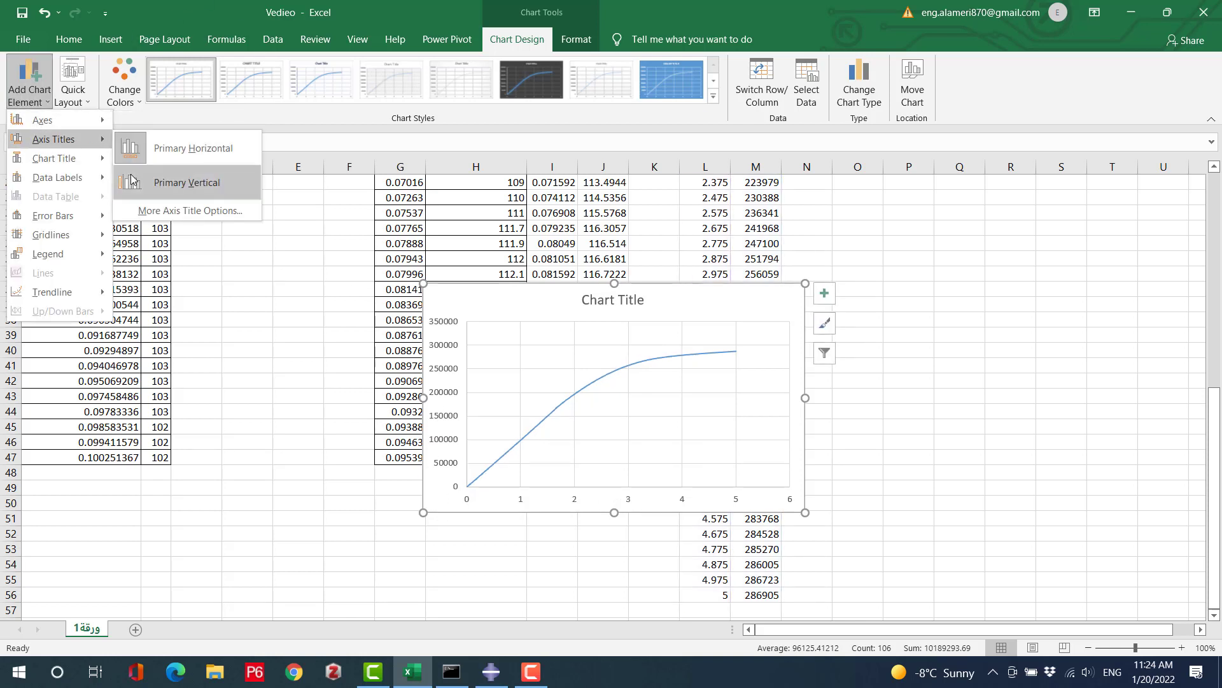
pyautogui.click(345, 288)
pyautogui.tripleClick(444, 382)
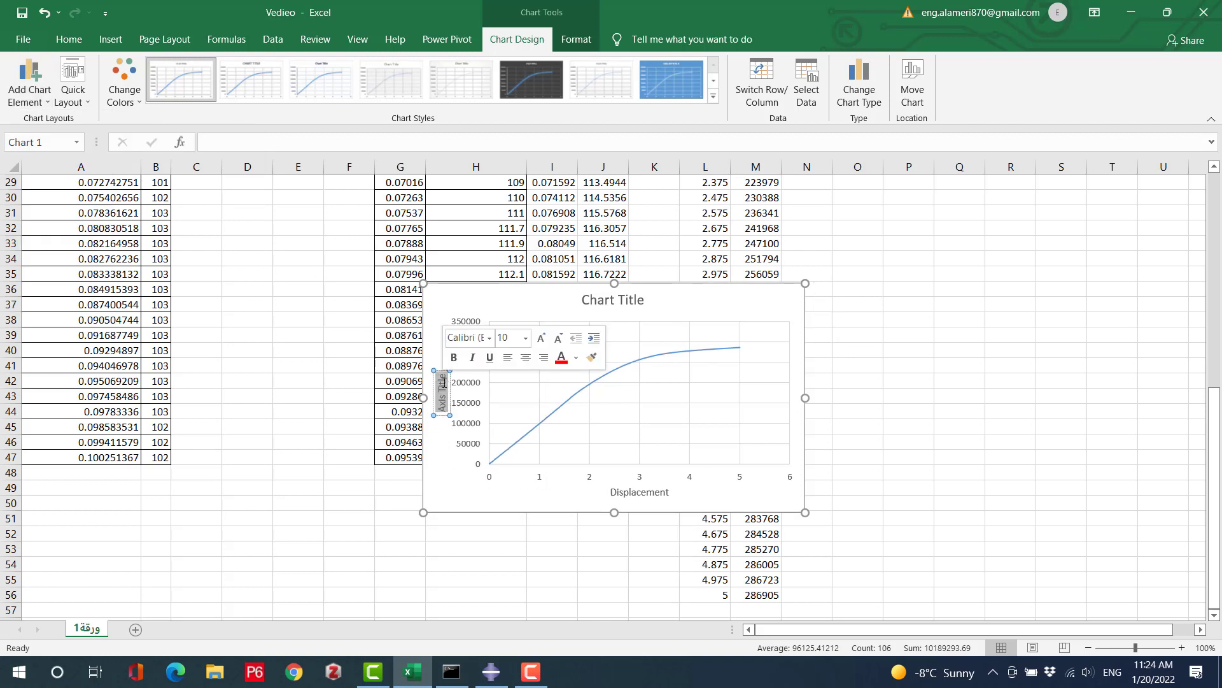
pyautogui.write('Force N')
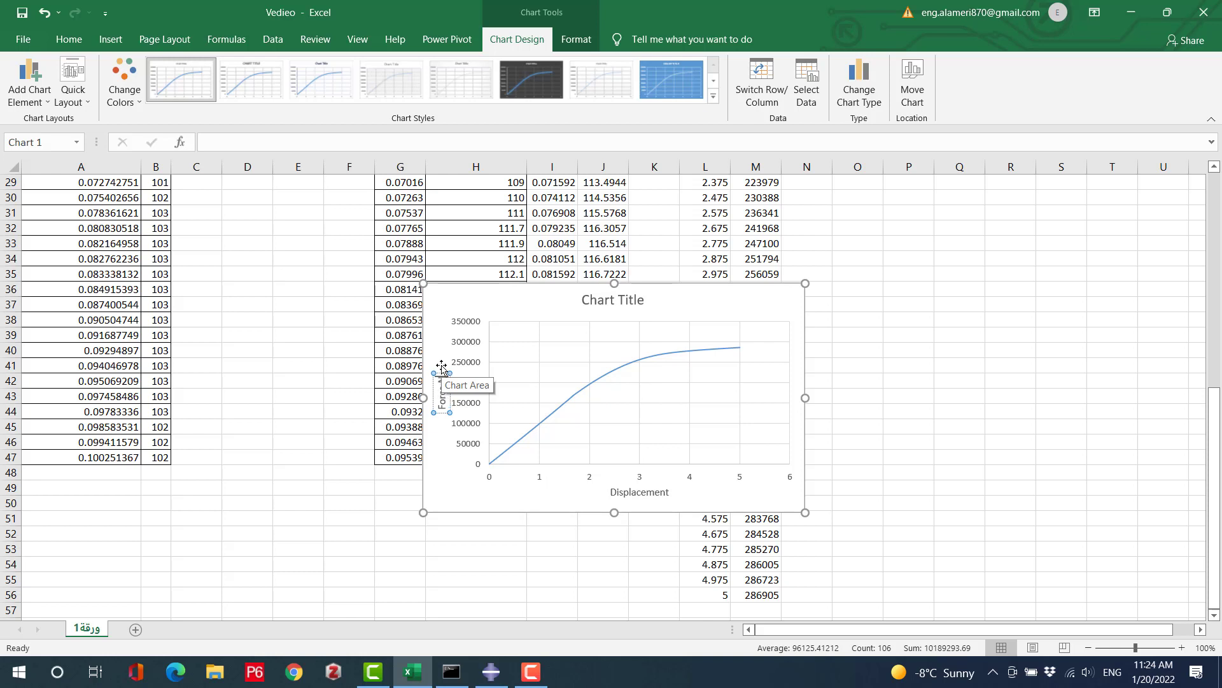
# Append the unit to the horizontal axis title so it reads "Displacement mm"
pyautogui.click(650, 495)
pyautogui.doubleClick(668, 494)
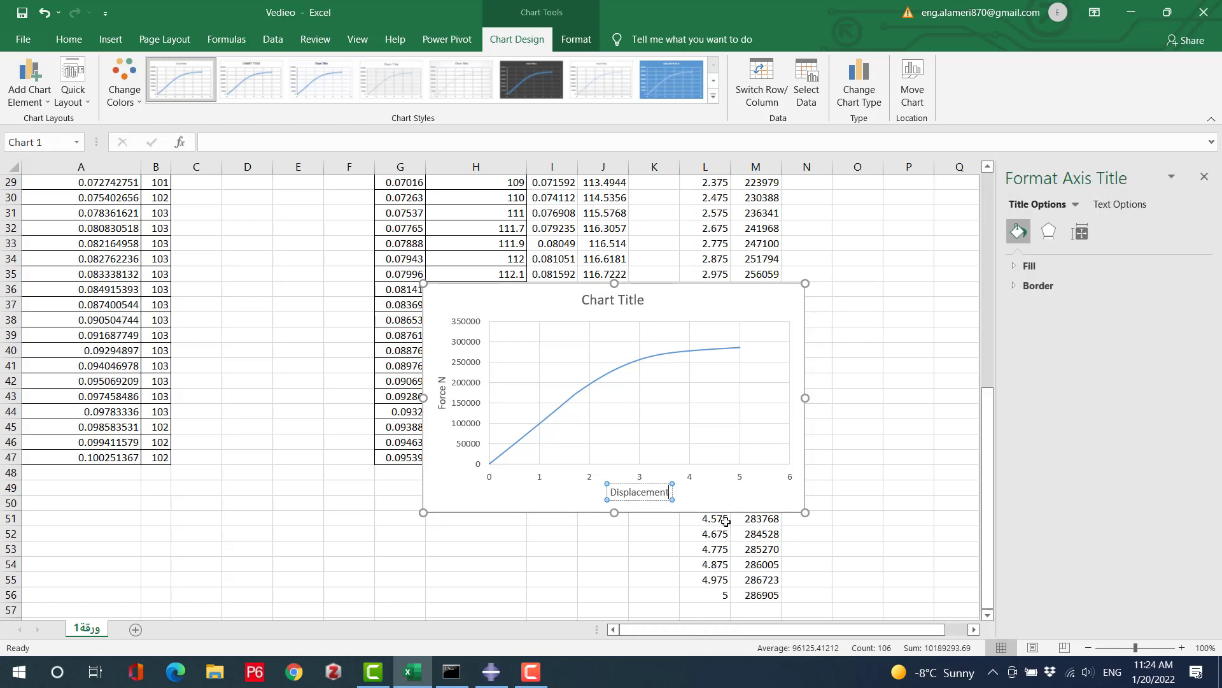
pyautogui.write('mm')
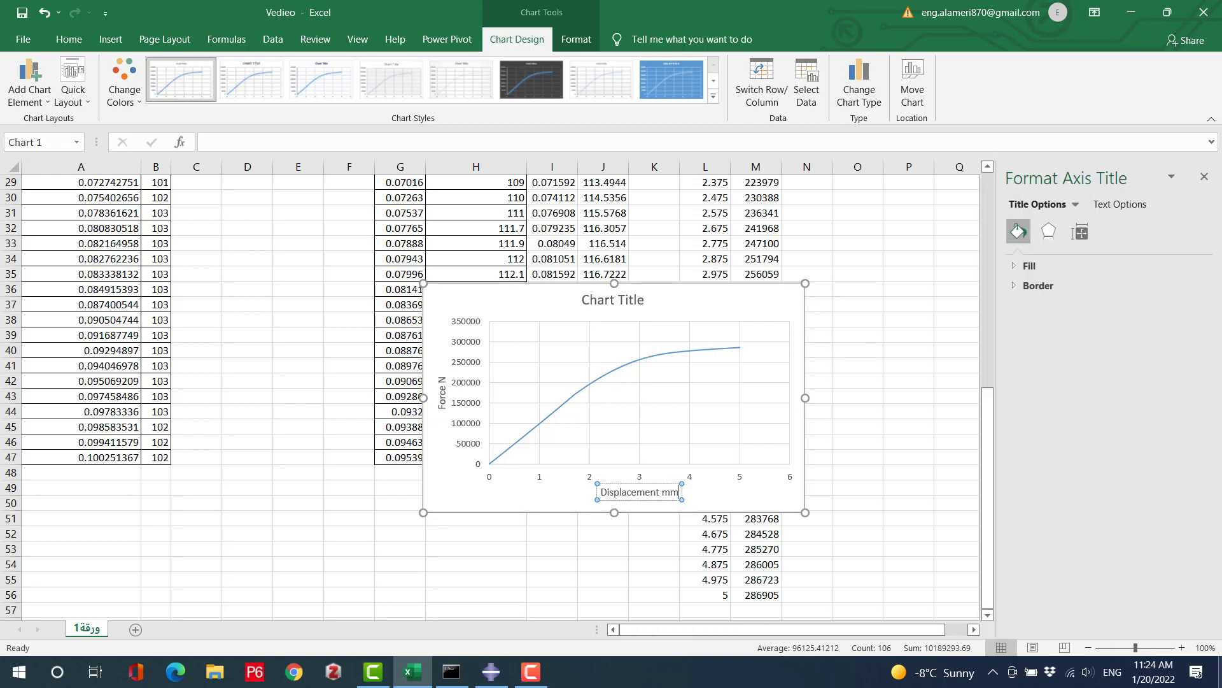
pyautogui.click(868, 334)
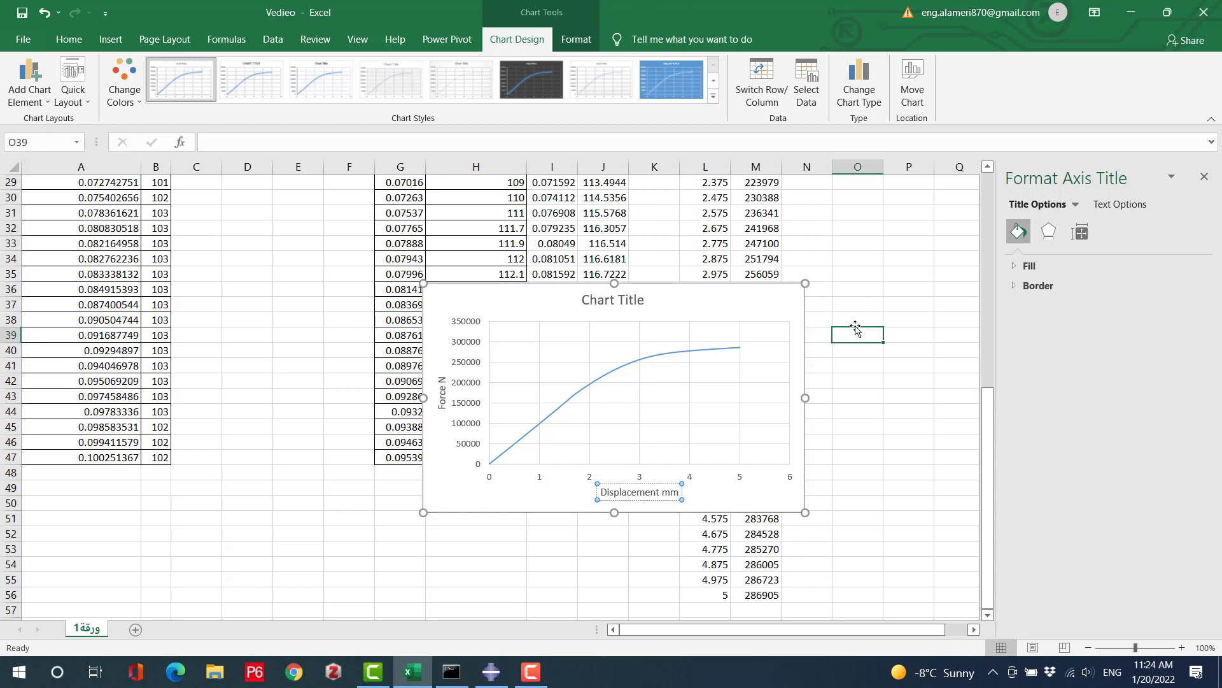
# Title the chart "Force-displacement curve" and move it over columns A to G around rows 42 to 56, clear of the Abaqus data
pyautogui.click(631, 297)
pyautogui.click(631, 298)
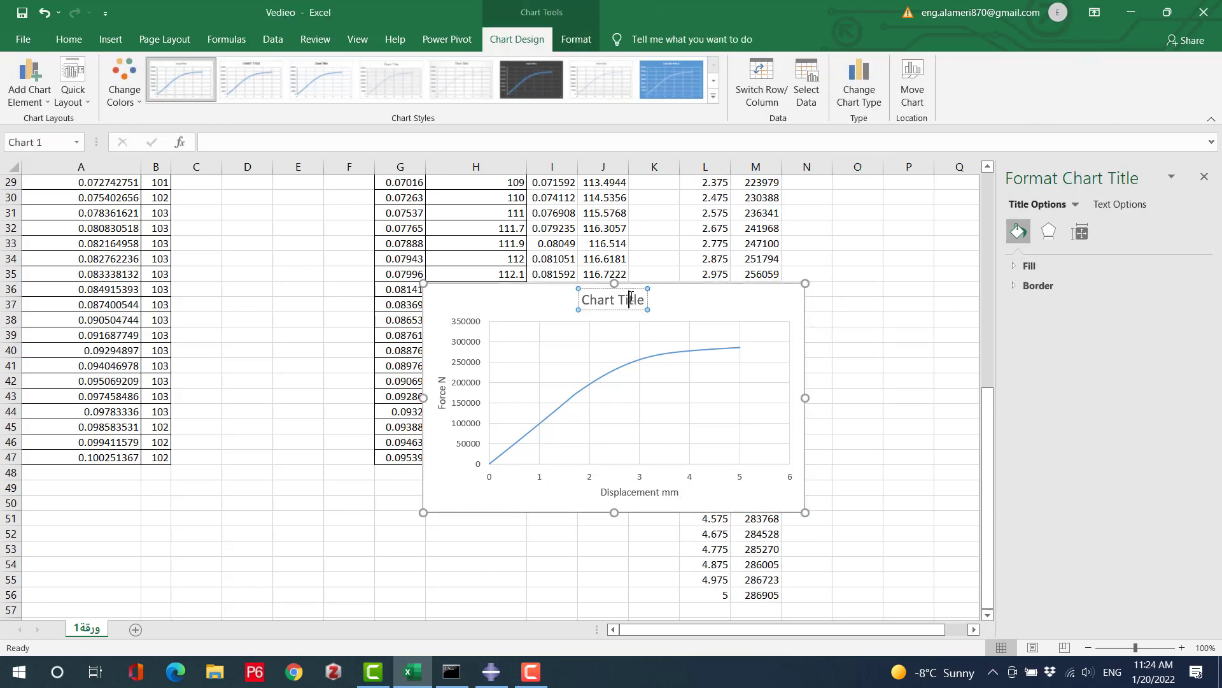
pyautogui.tripleClick(631, 297)
pyautogui.write('Force(')
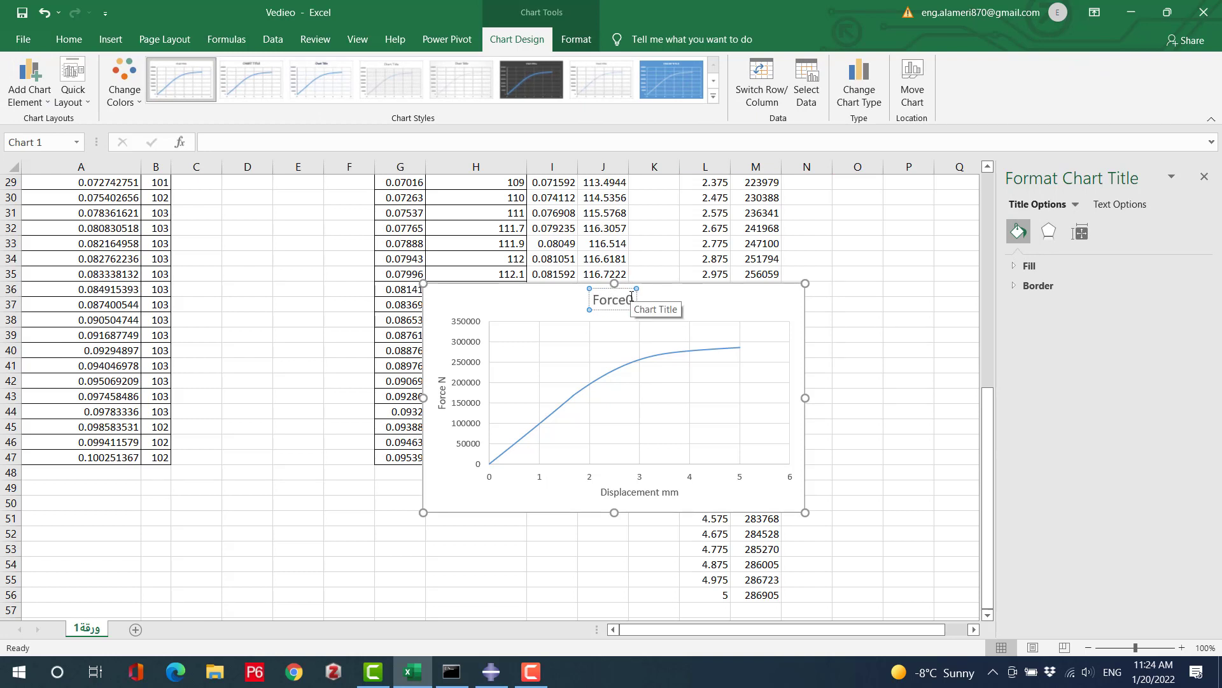
pyautogui.press('BackSpace')
pyautogui.write('-disp')
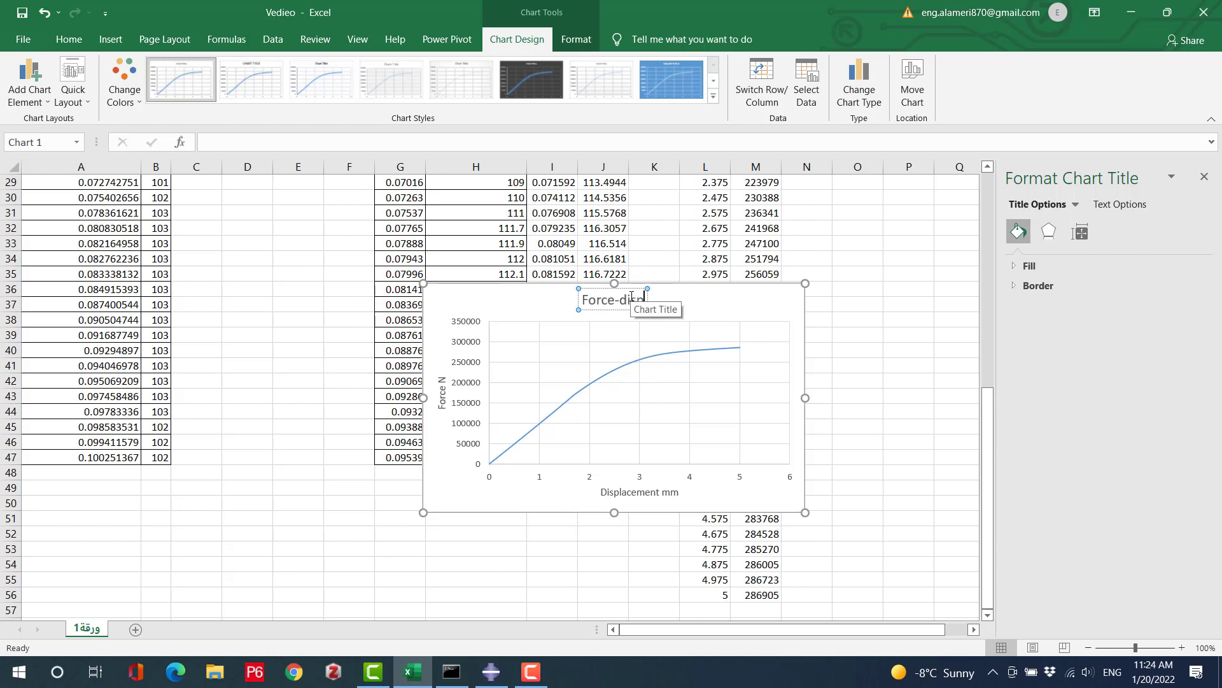
pyautogui.write('lad')
pyautogui.write('t')
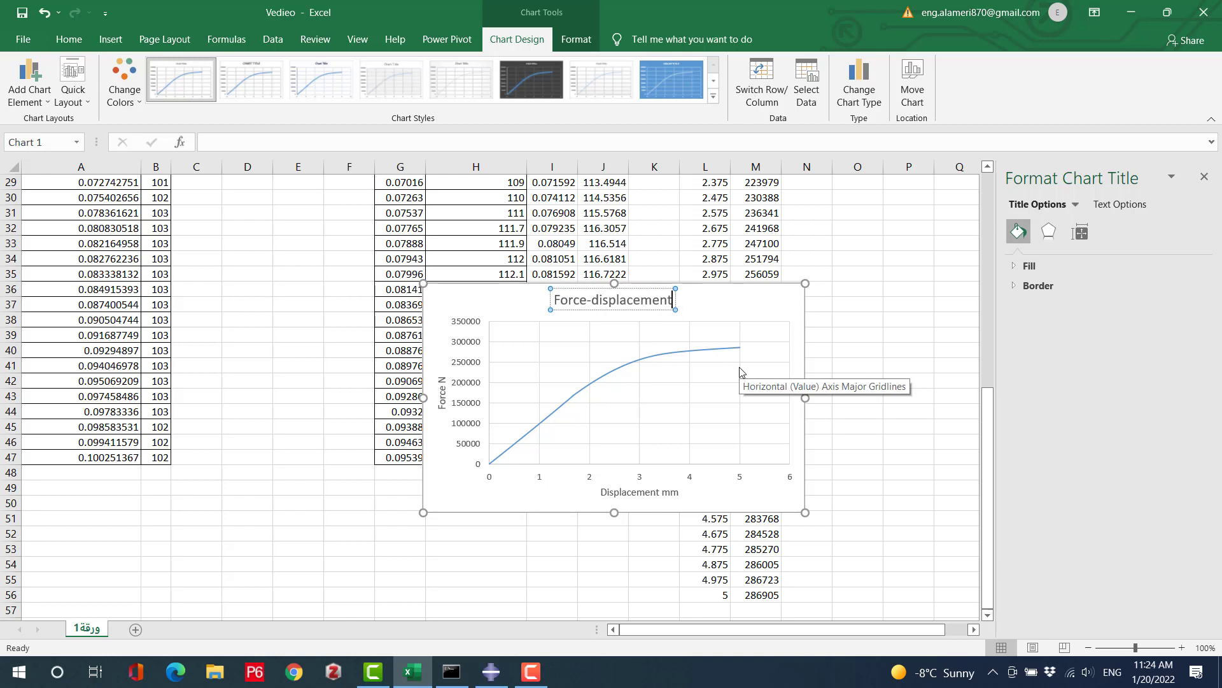
pyautogui.write(' curve')
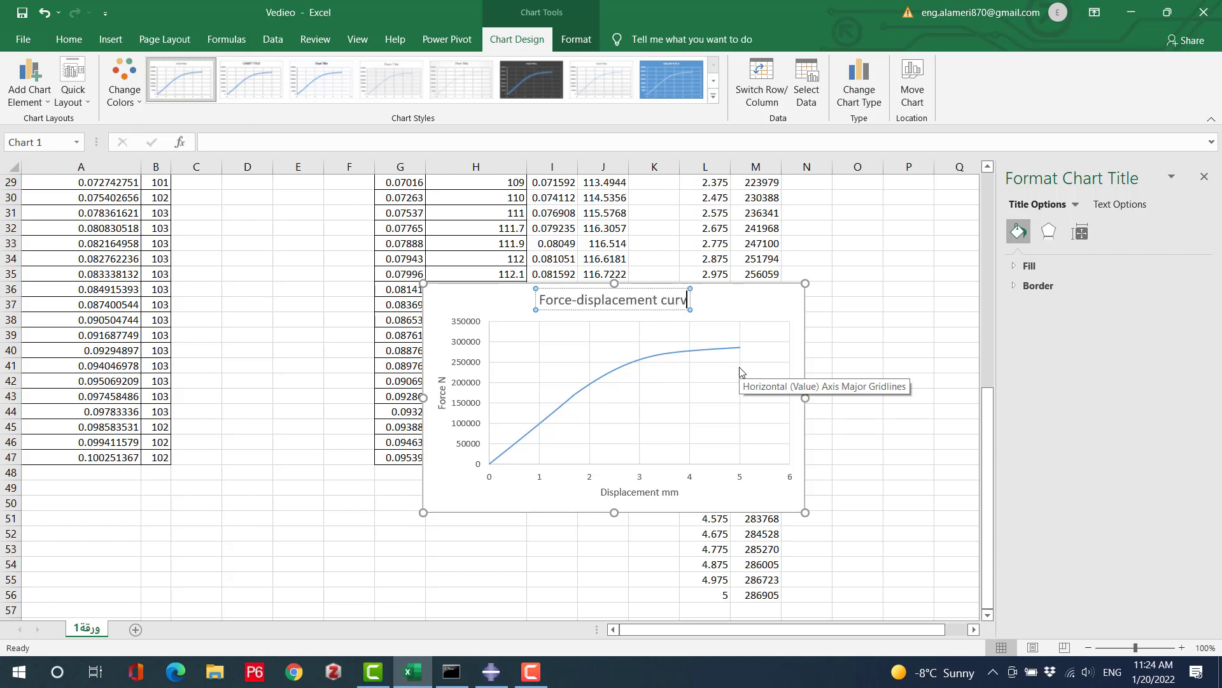
pyautogui.click(879, 311)
pyautogui.moveTo(777, 311); pyautogui.dragTo(349, 402)
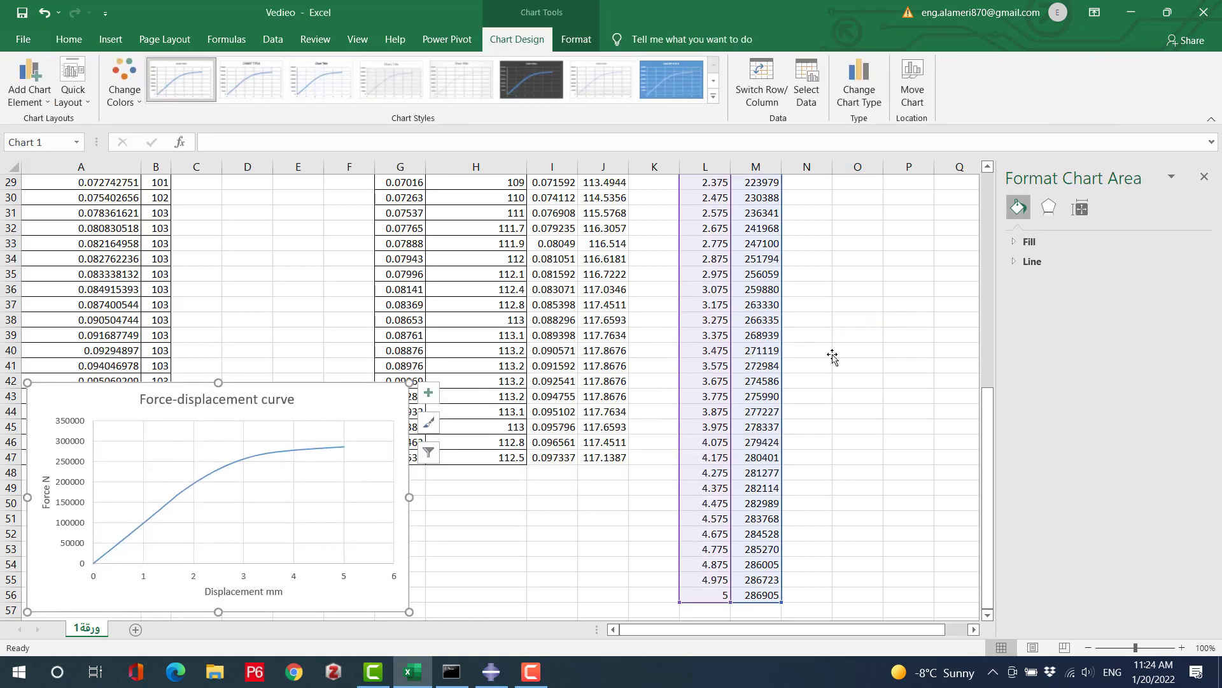
# Add the column headings "strain" in N3 and "stress" in O3 beside the Abaqus results
pyautogui.scroll(3, 894, 348)
pyautogui.scroll(6, 894, 349)
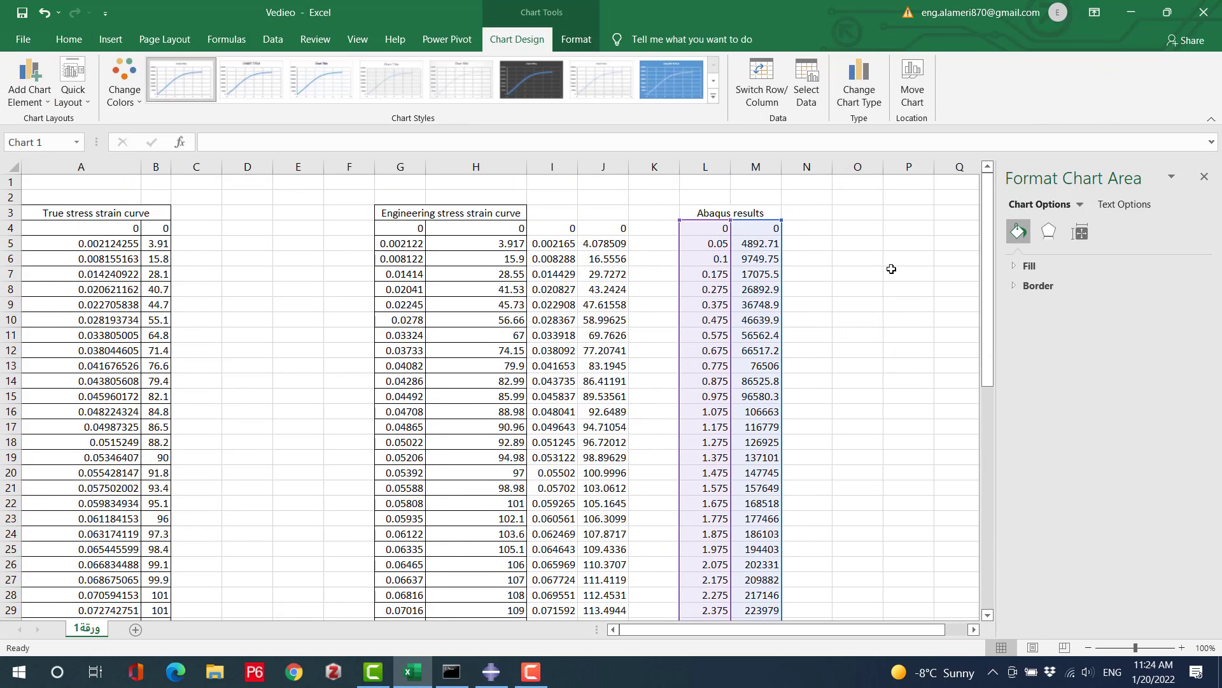
pyautogui.press('Escape')
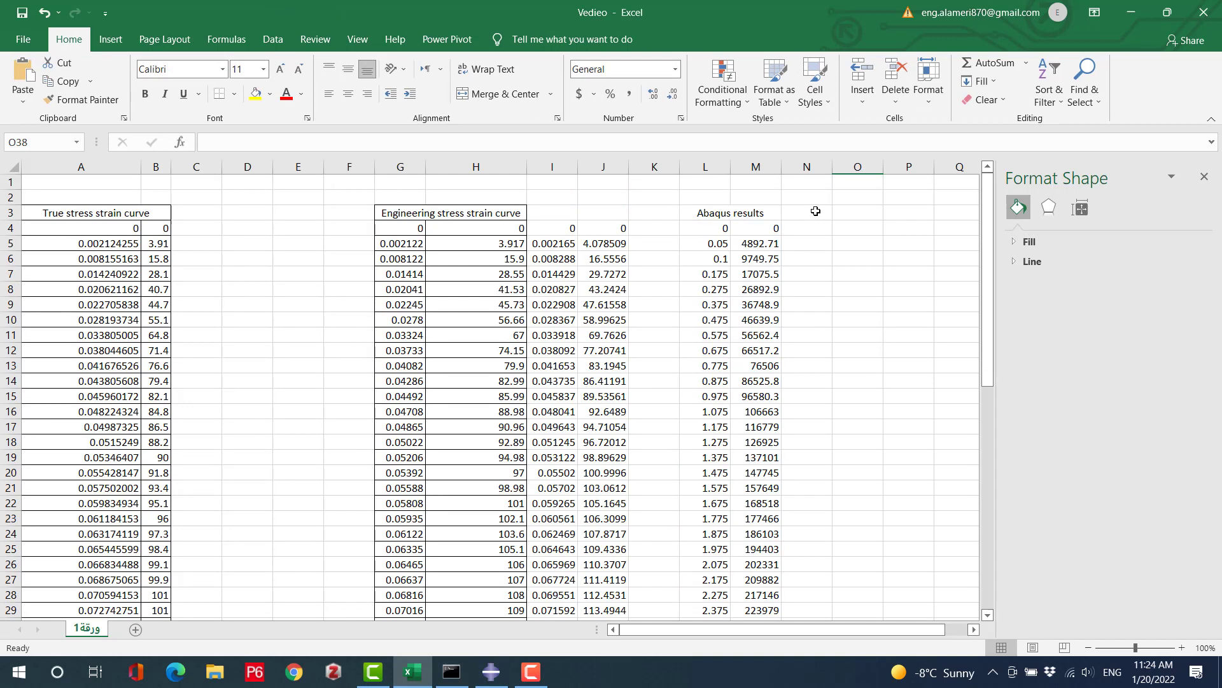
pyautogui.click(816, 211)
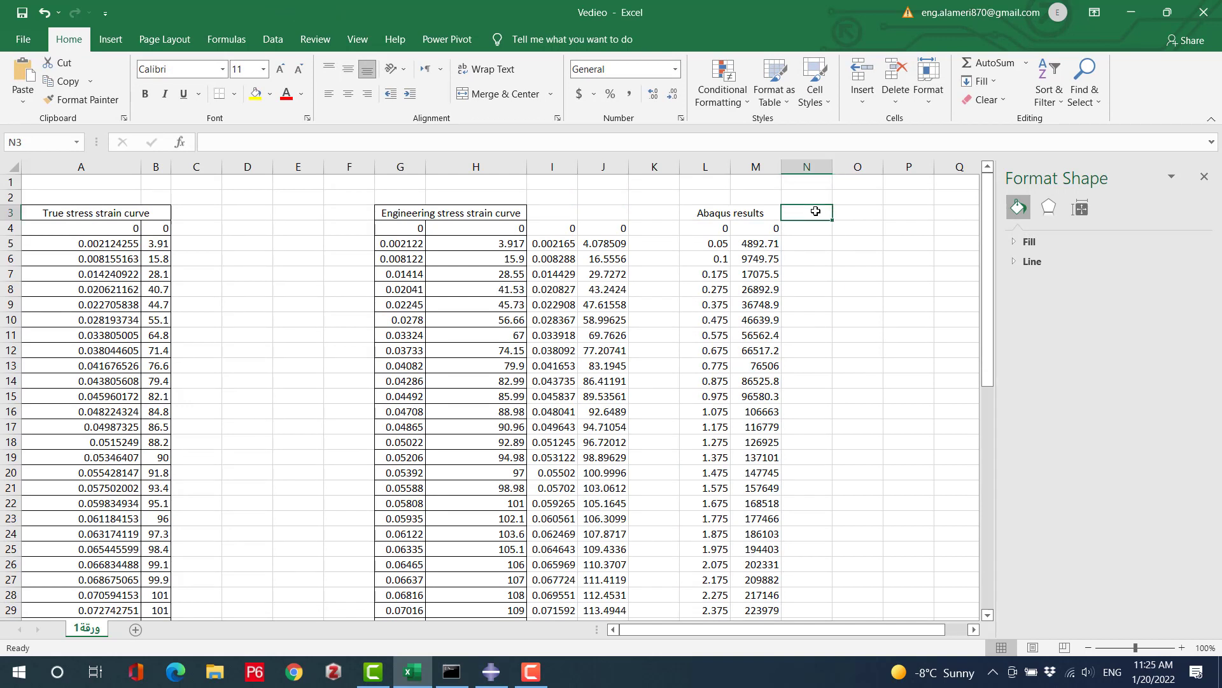
pyautogui.press('Down')
pyautogui.click(816, 210)
pyautogui.write('strain')
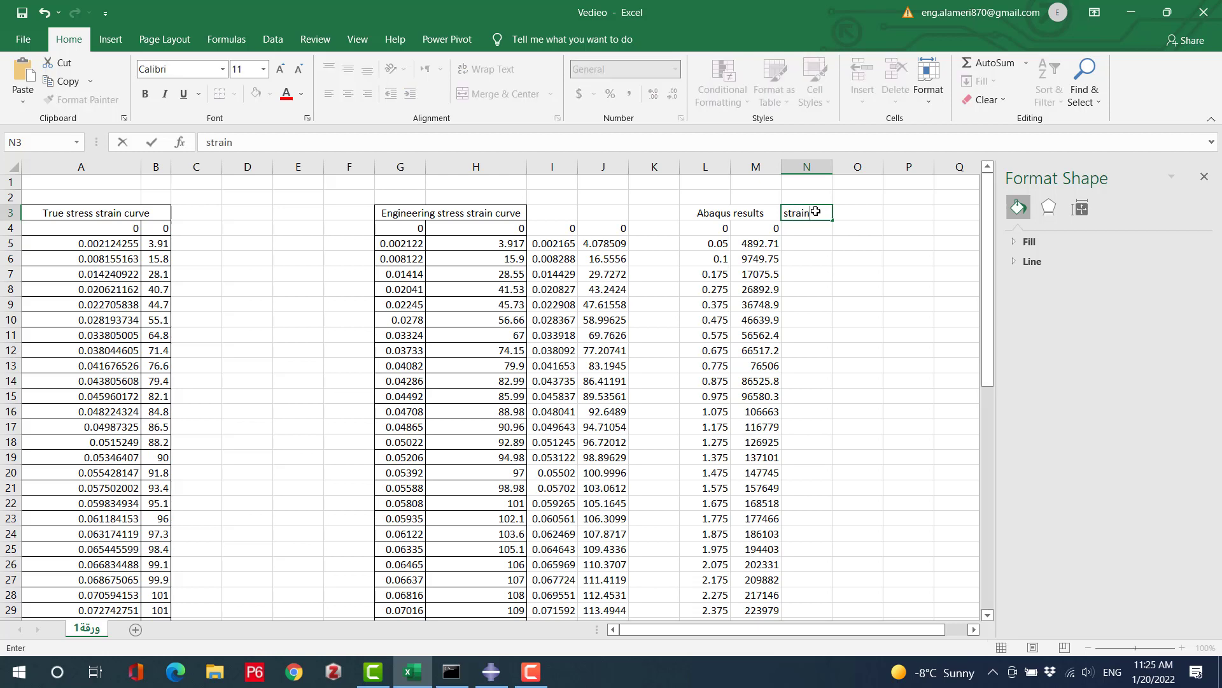
pyautogui.press('Tab')
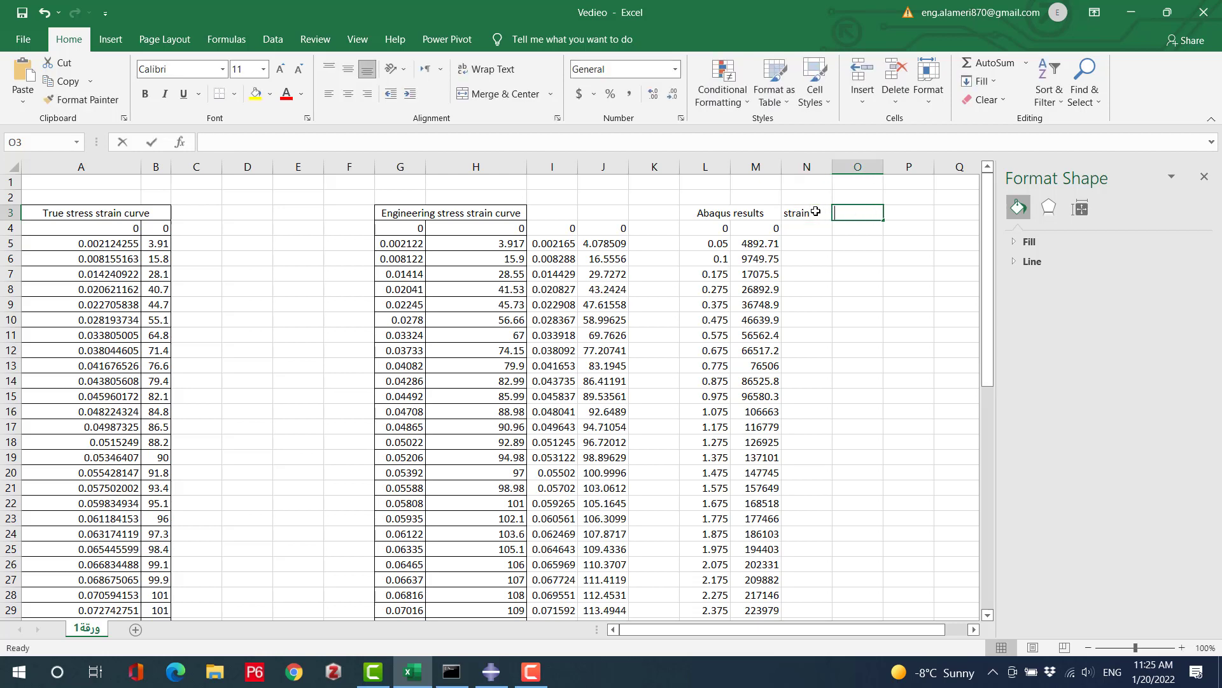
pyautogui.write('stress')
pyautogui.press('Return')
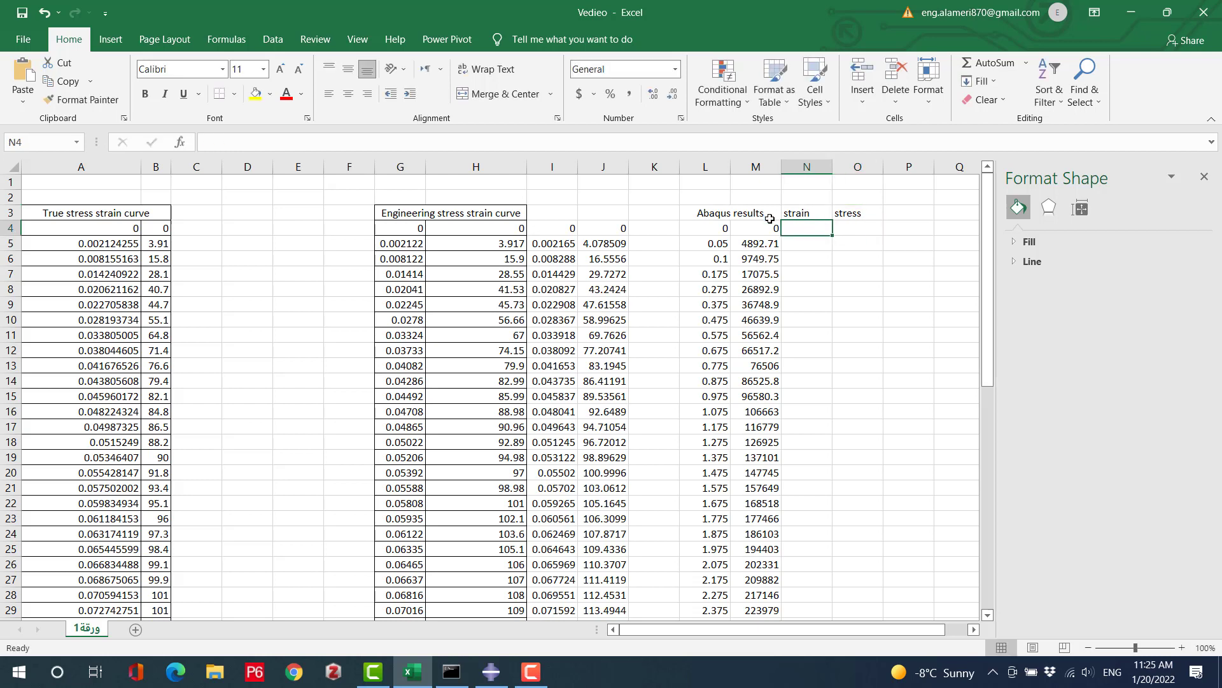
# Calculate the first strain value in N4 with the formula =L4/50, dividing displacement by the sample height
pyautogui.write('=')
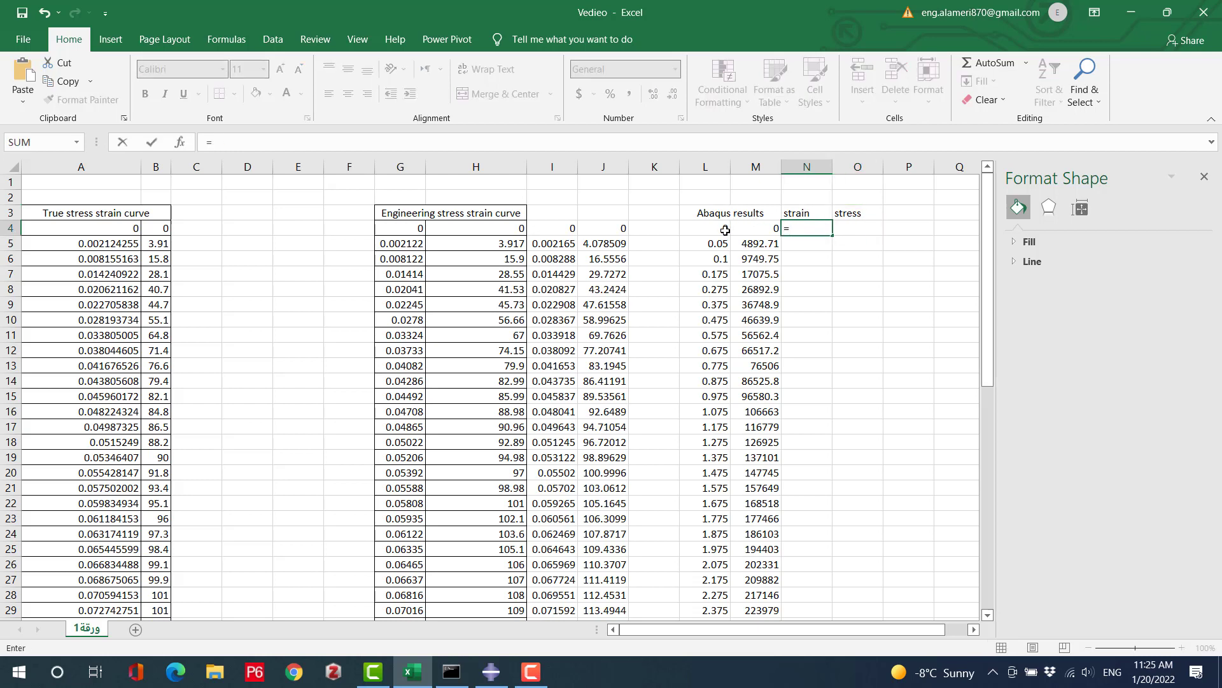
pyautogui.click(725, 229)
pyautogui.write('/50')
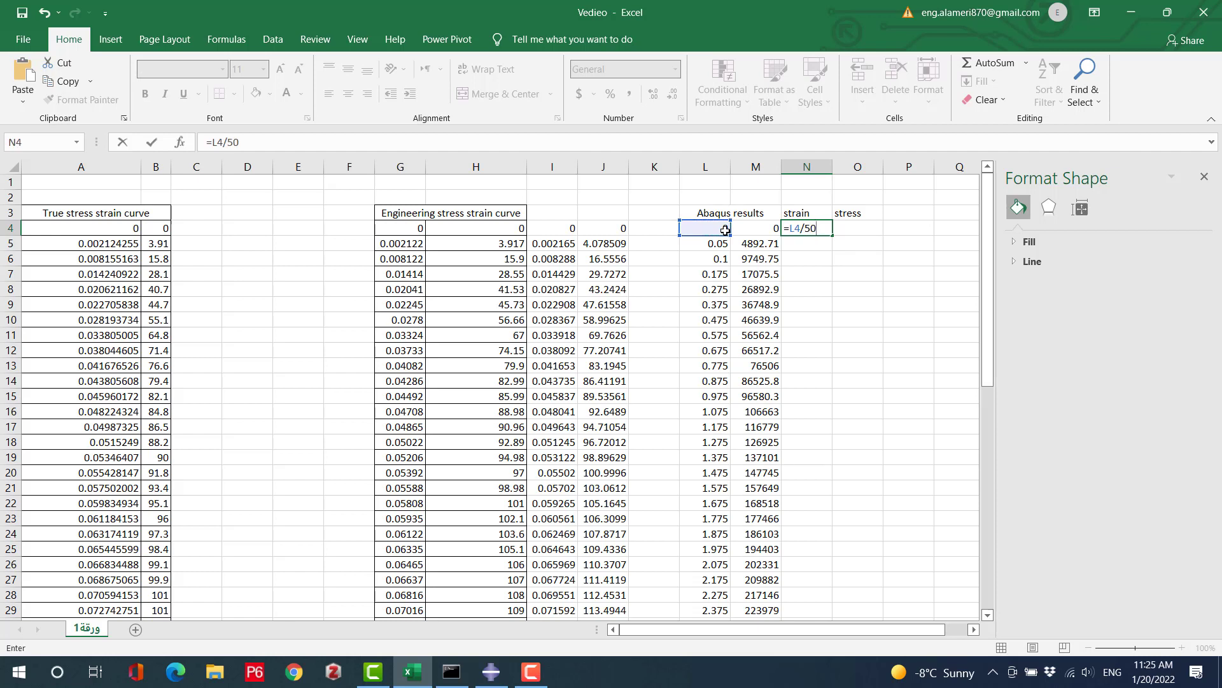
pyautogui.press('Return')
pyautogui.click(815, 195)
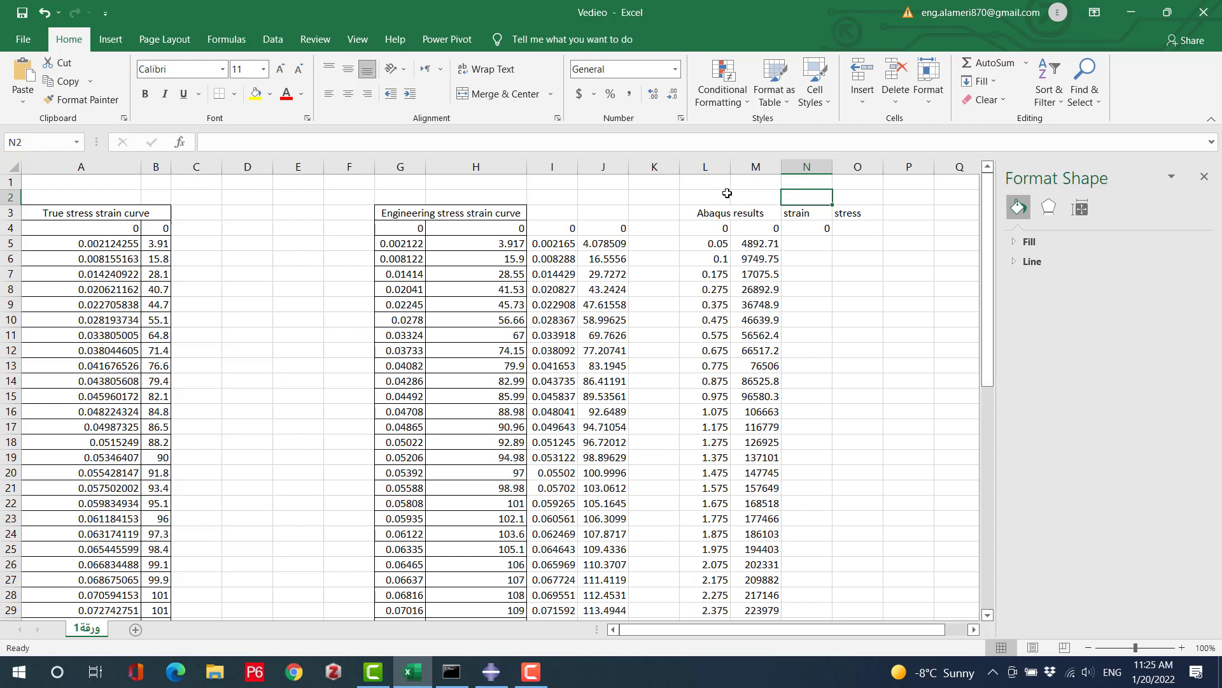
pyautogui.write('Divided by')
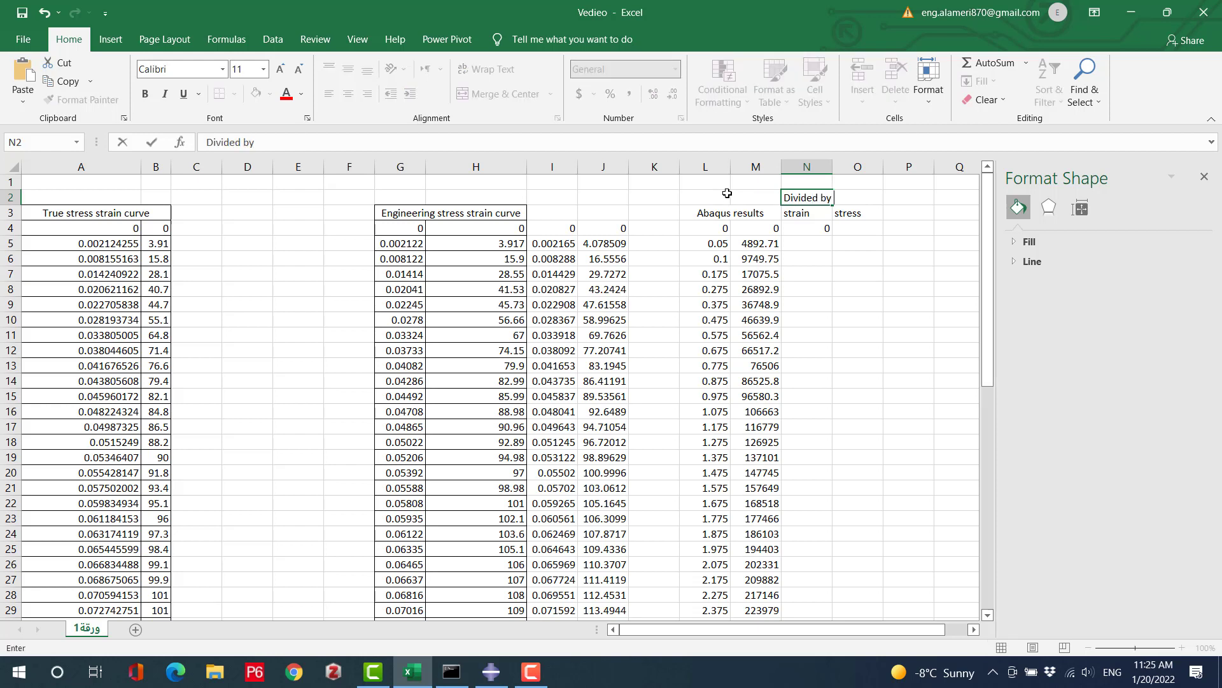
pyautogui.write('hight of sample')
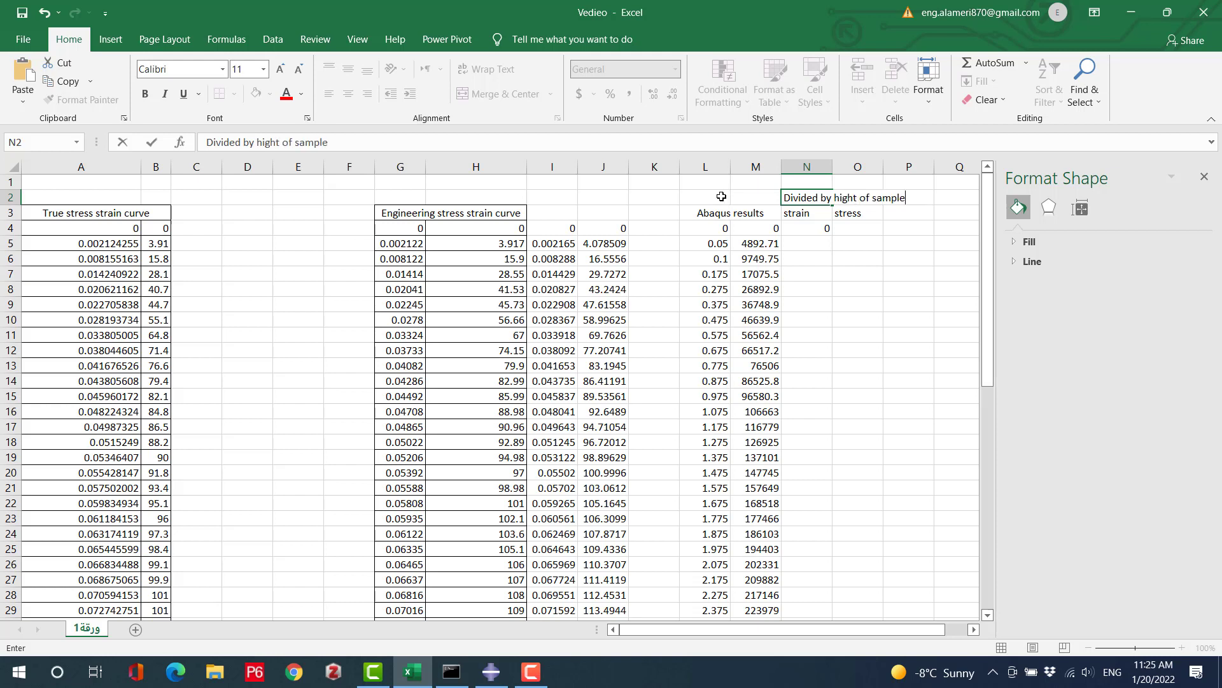
pyautogui.click(860, 228)
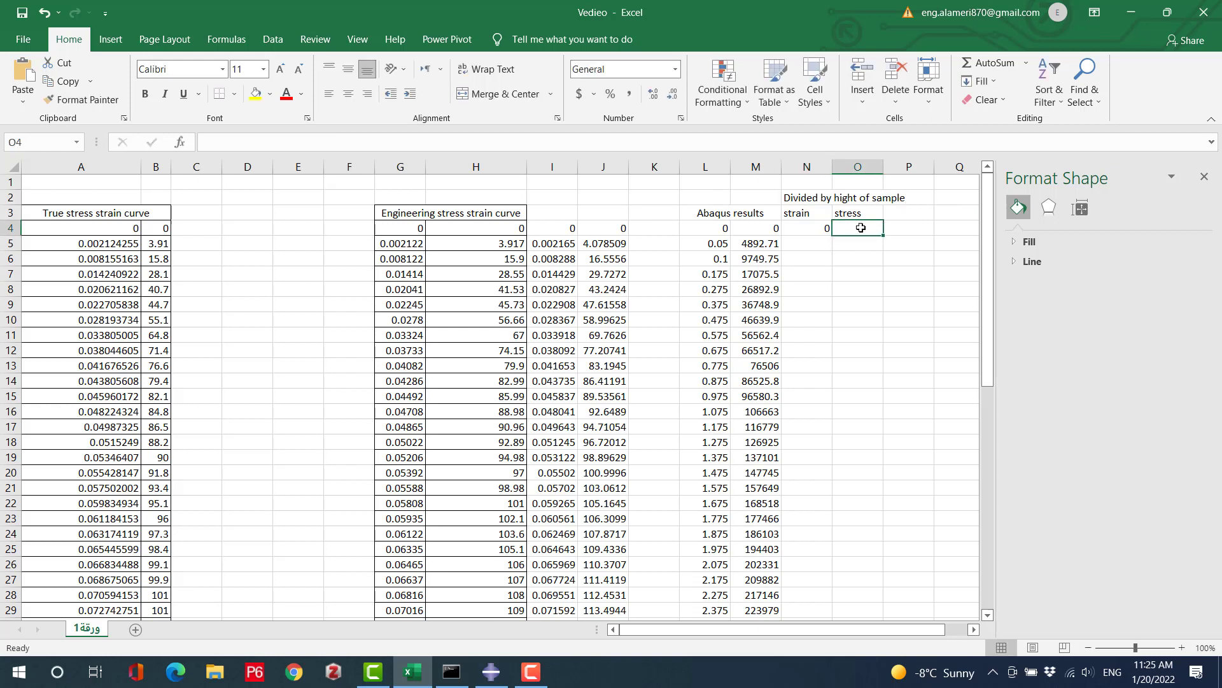
pyautogui.click(858, 197)
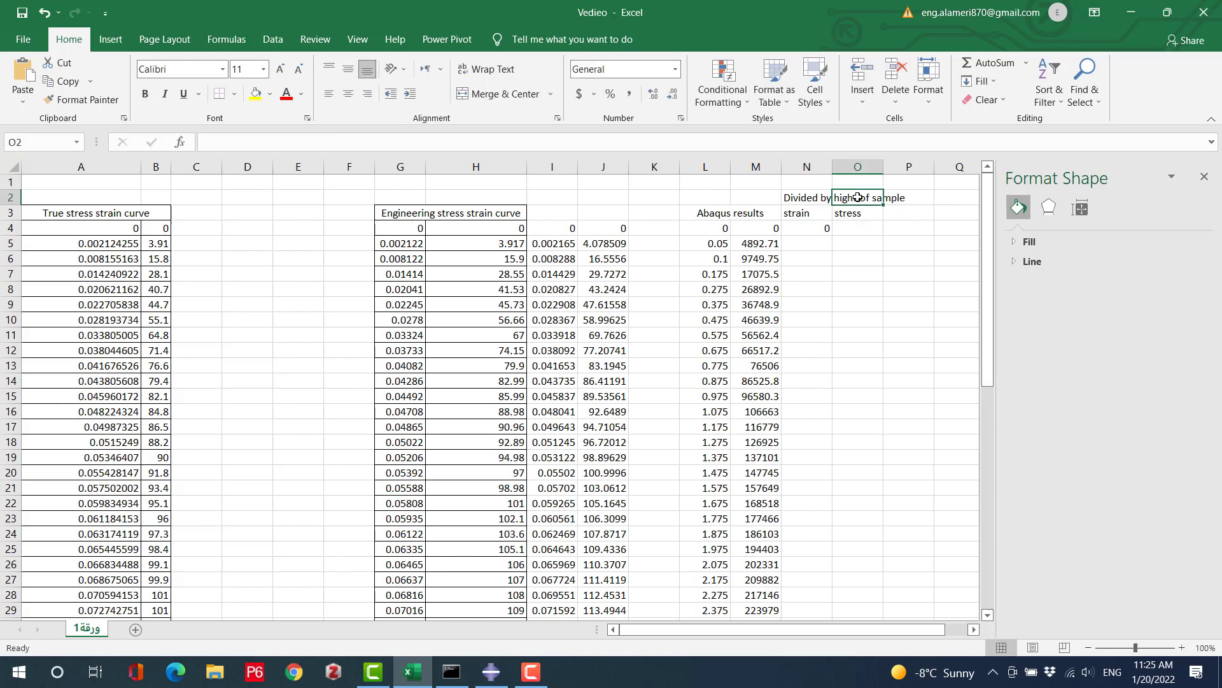
pyautogui.click(805, 195)
pyautogui.press('Delete')
# Calculate the first stress value in O4 with the formula =M4/2500
pyautogui.click(857, 228)
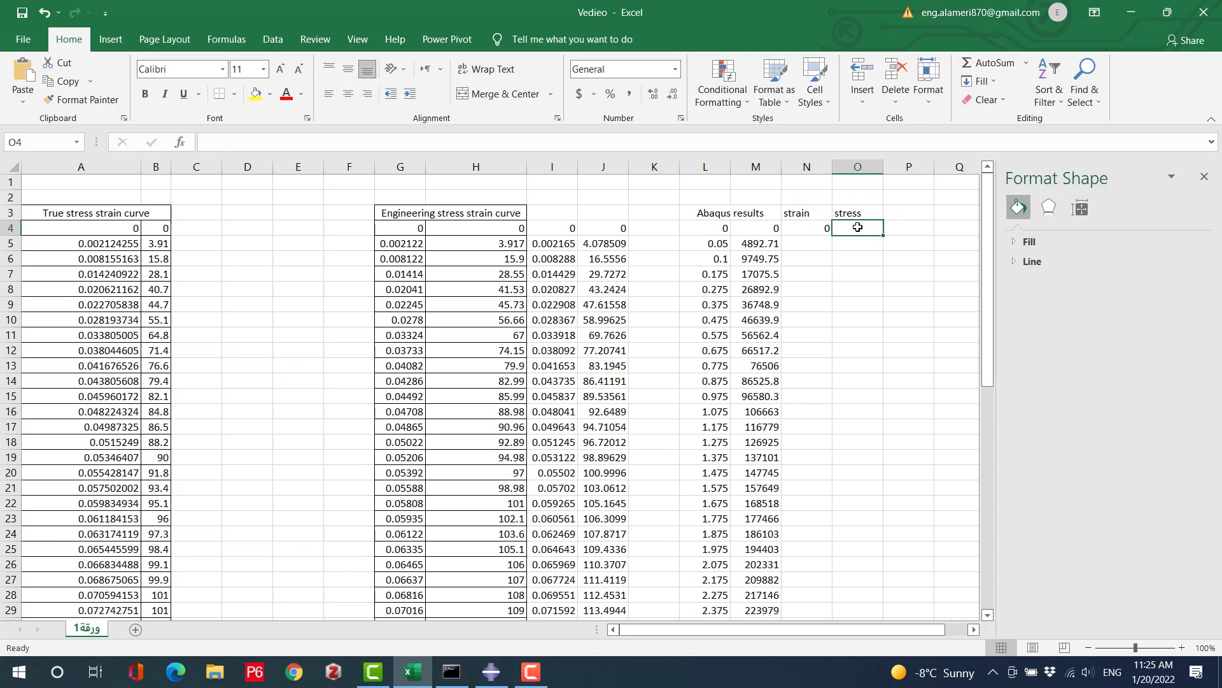
pyautogui.write('=')
pyautogui.click(767, 227)
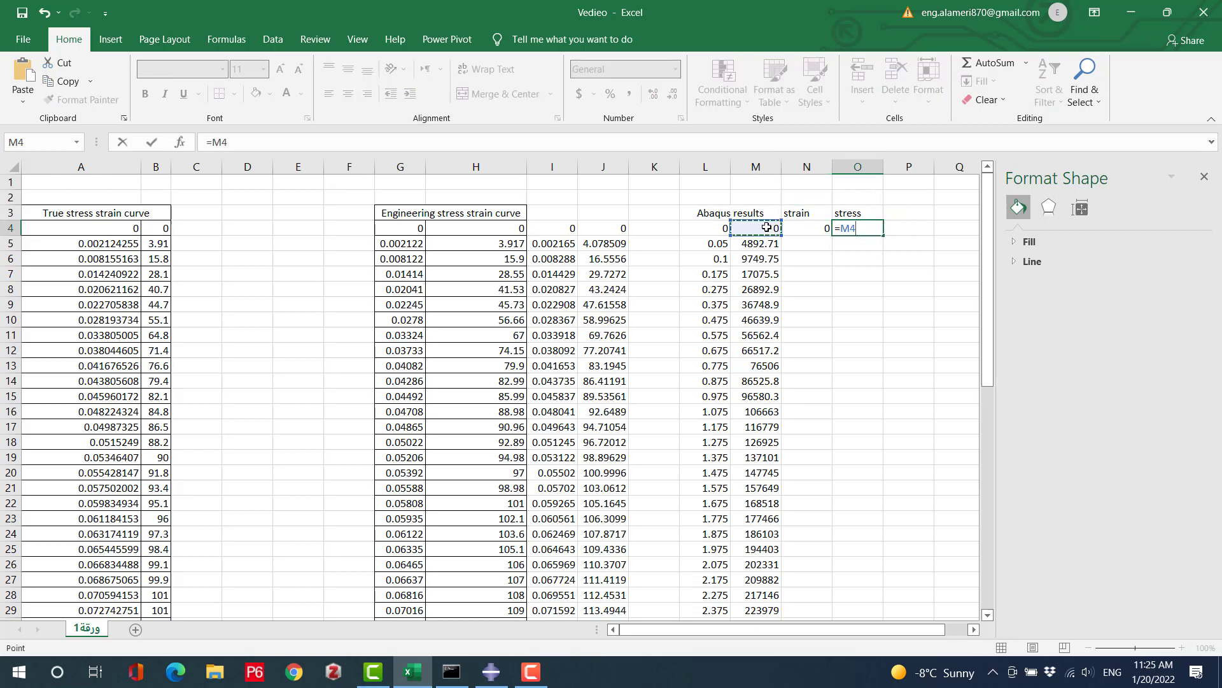
pyautogui.write('/2500')
pyautogui.press('Return')
# Add the note "Divided by the loaded area" in O2, above the stress heading
pyautogui.click(856, 199)
pyautogui.write('Divid')
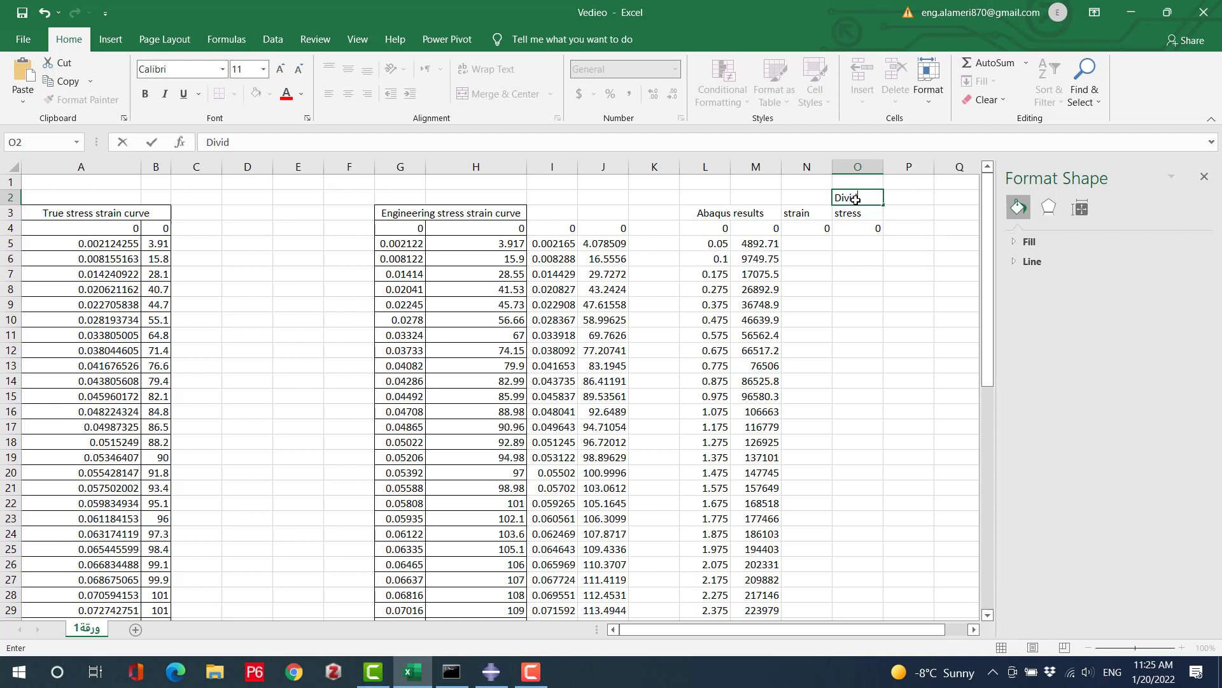
pyautogui.write('ed by the loaded are')
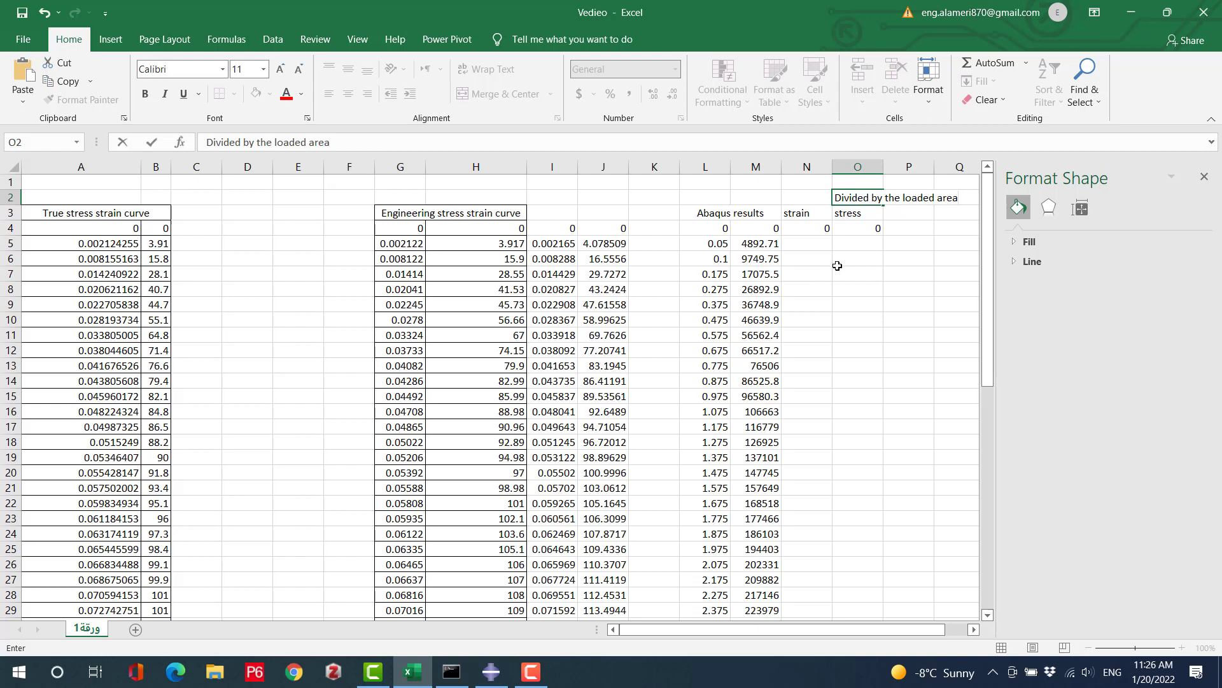
pyautogui.click(837, 262)
# Fill the strain and stress formulas from N4:O4 down to row 56
pyautogui.click(825, 230)
pyautogui.moveTo(837, 236); pyautogui.dragTo(850, 569)
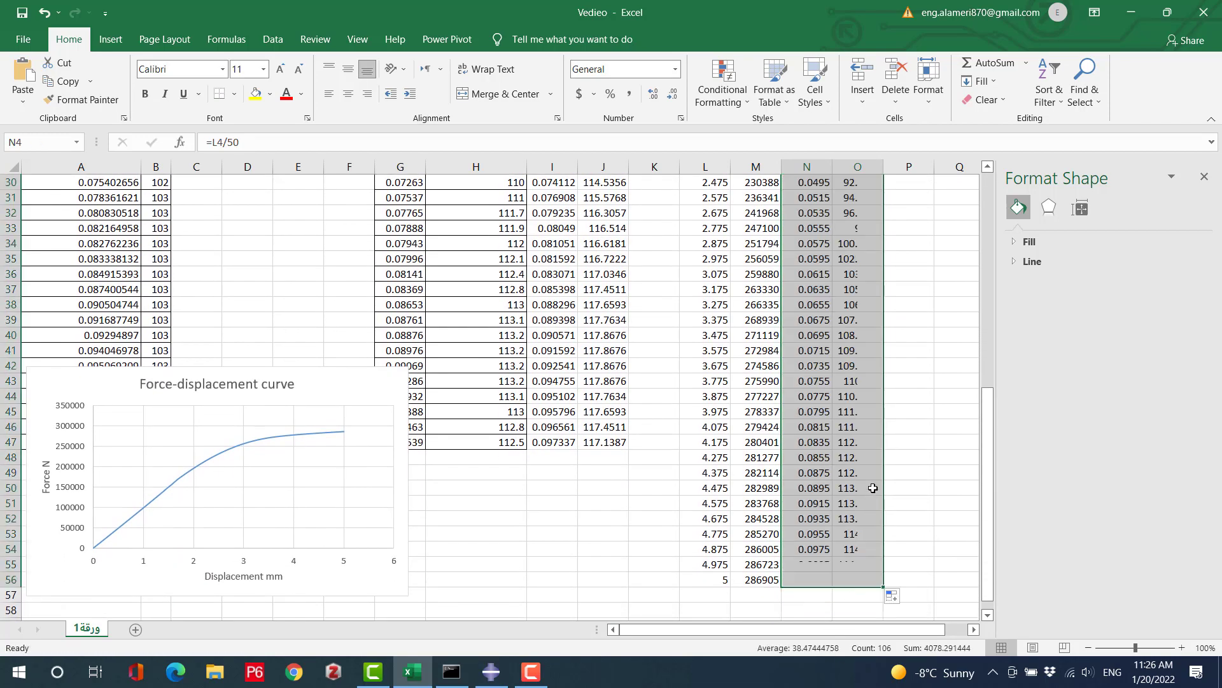
pyautogui.scroll(10, 891, 382)
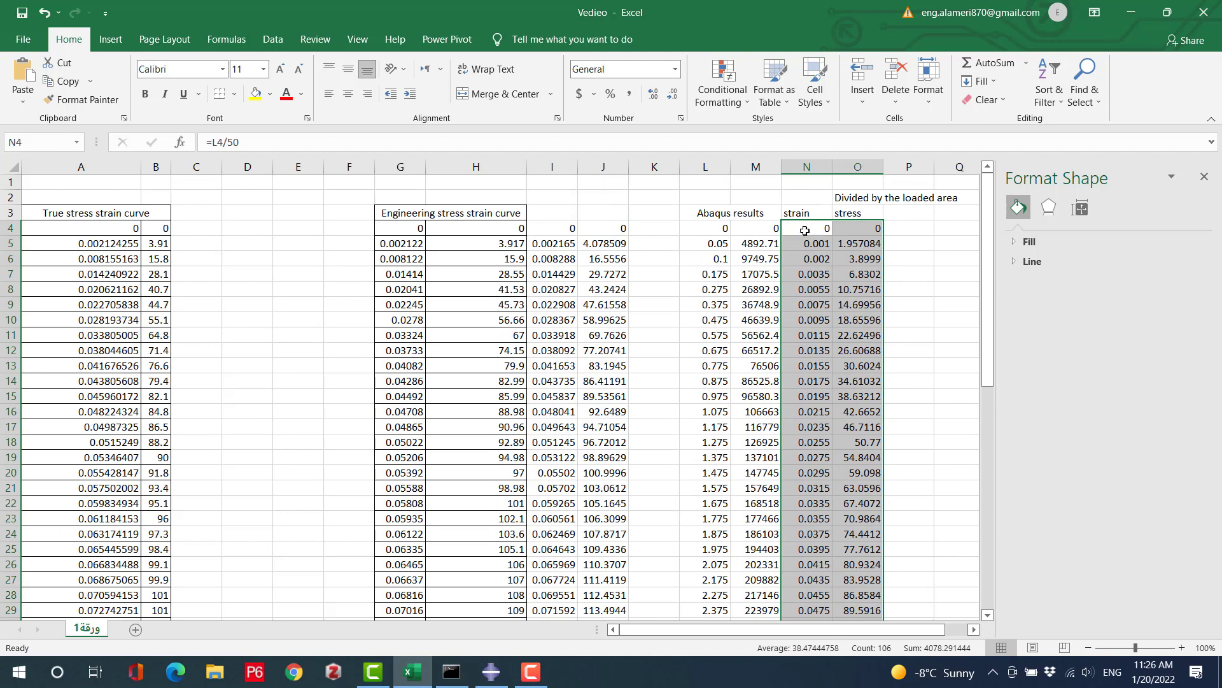
# Insert a smooth-line scatter chart from the strain and stress values in N4:O56
pyautogui.click(111, 39)
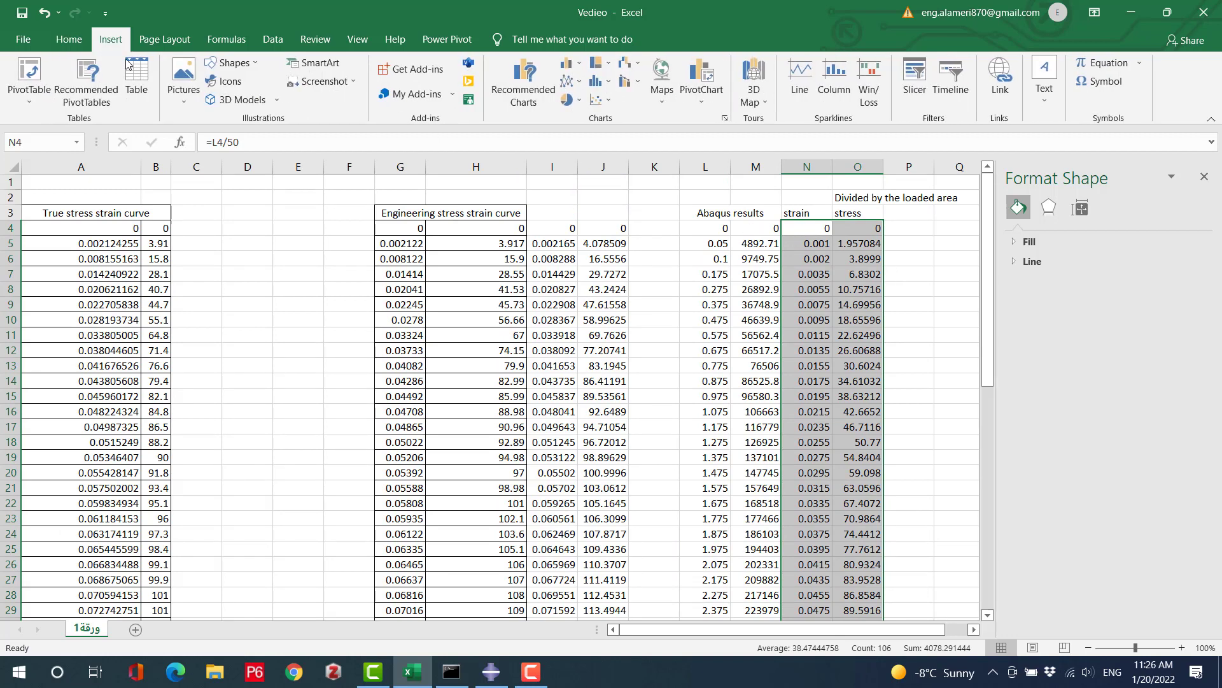
pyautogui.click(596, 100)
pyautogui.click(708, 152)
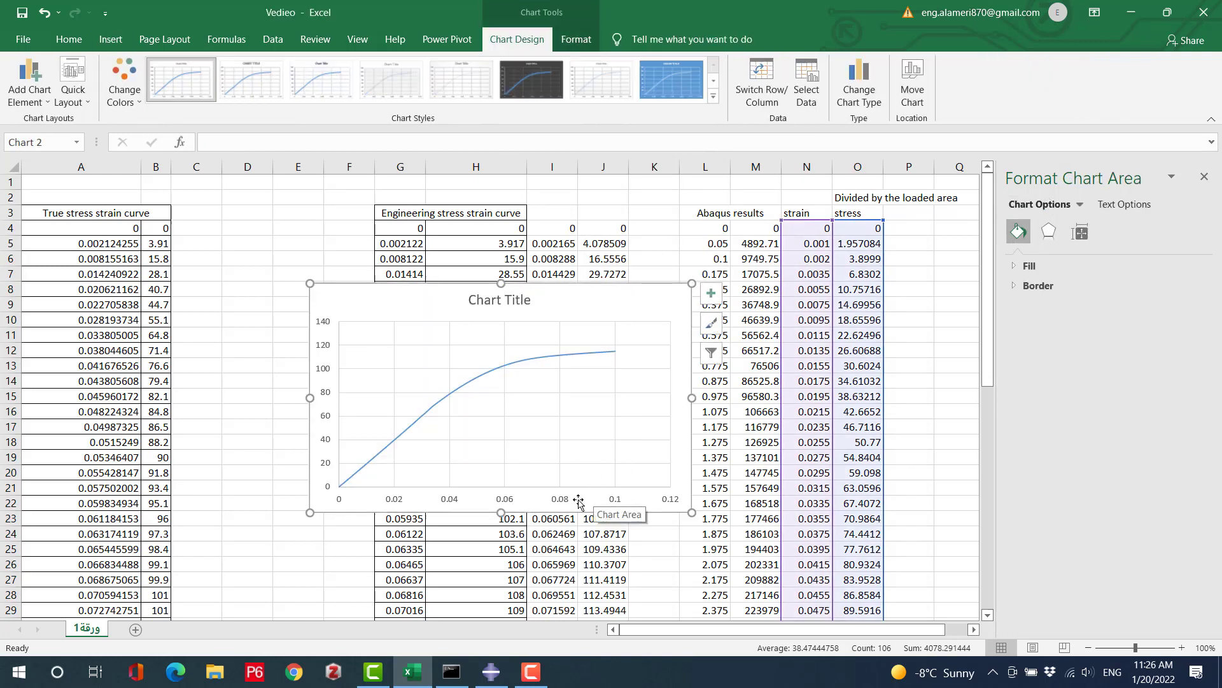
# Add a primary horizontal axis title to the new chart reading "Strain mm/mm"
pyautogui.click(29, 80)
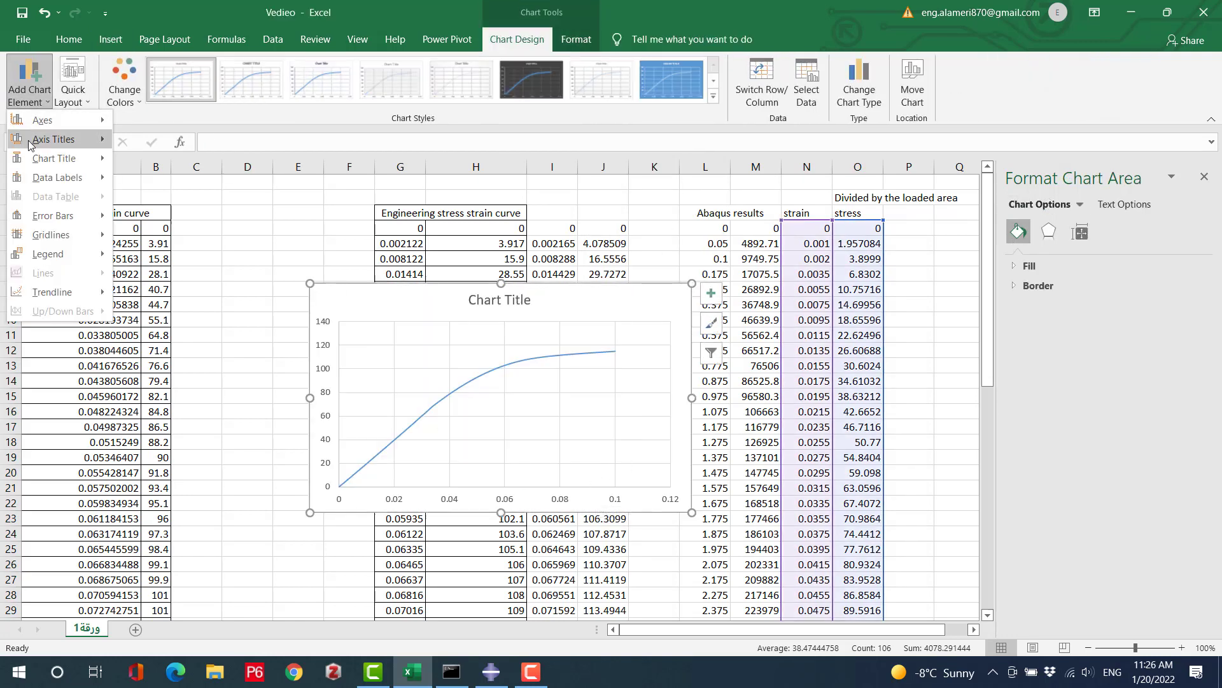
pyautogui.moveTo(30, 146)
pyautogui.click(191, 148)
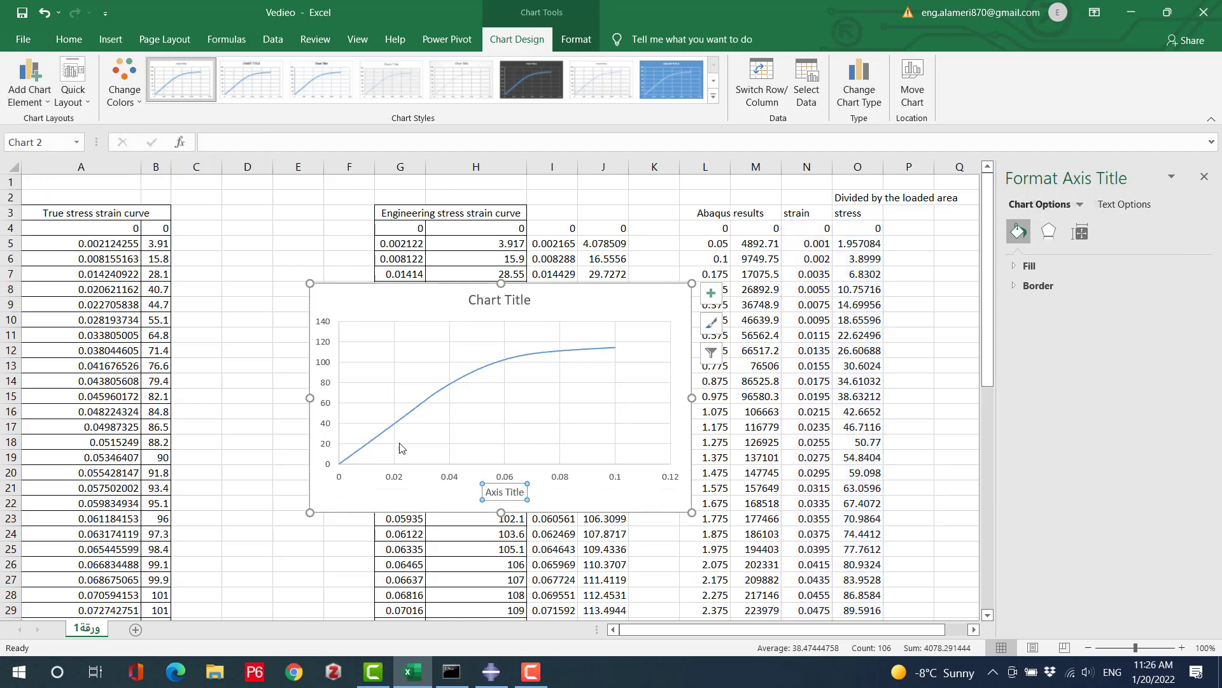
pyautogui.tripleClick(503, 490)
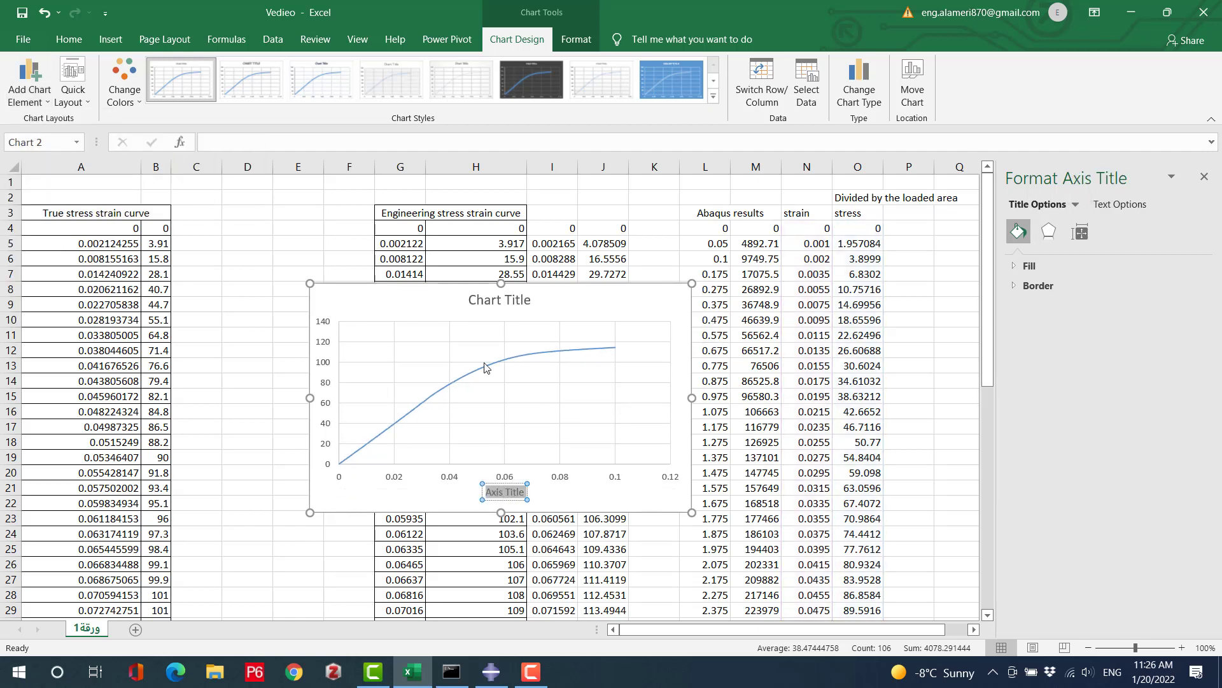
pyautogui.write('Strain')
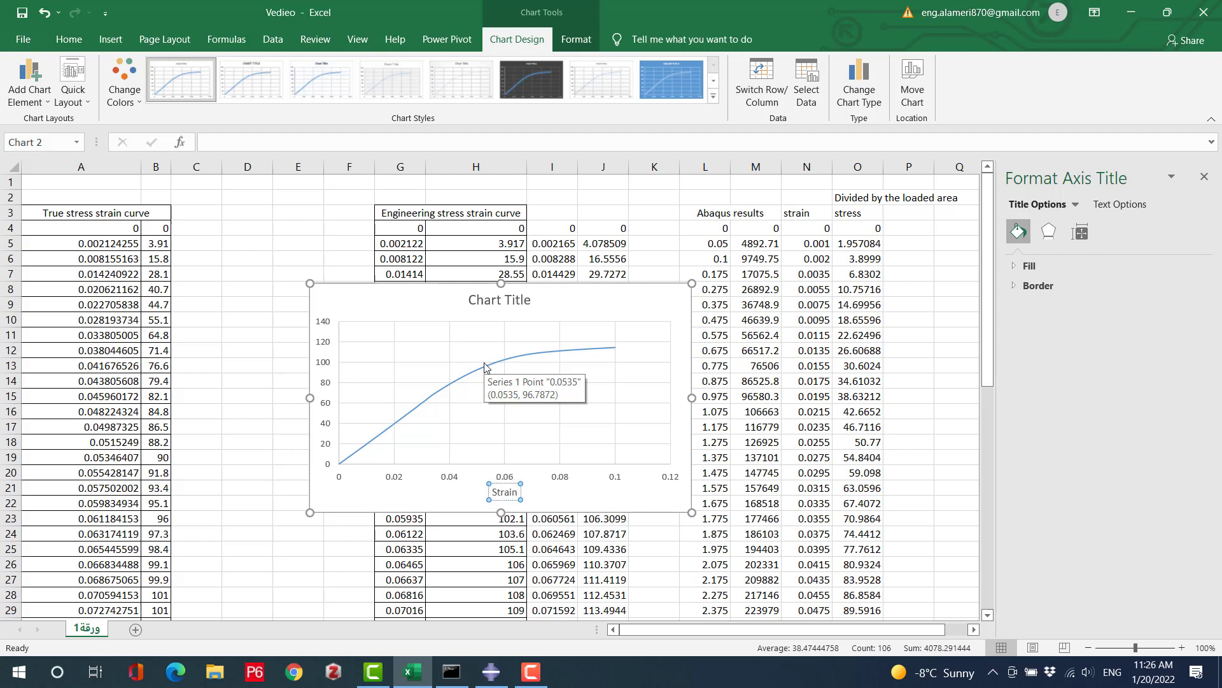
pyautogui.write(' mm/mm')
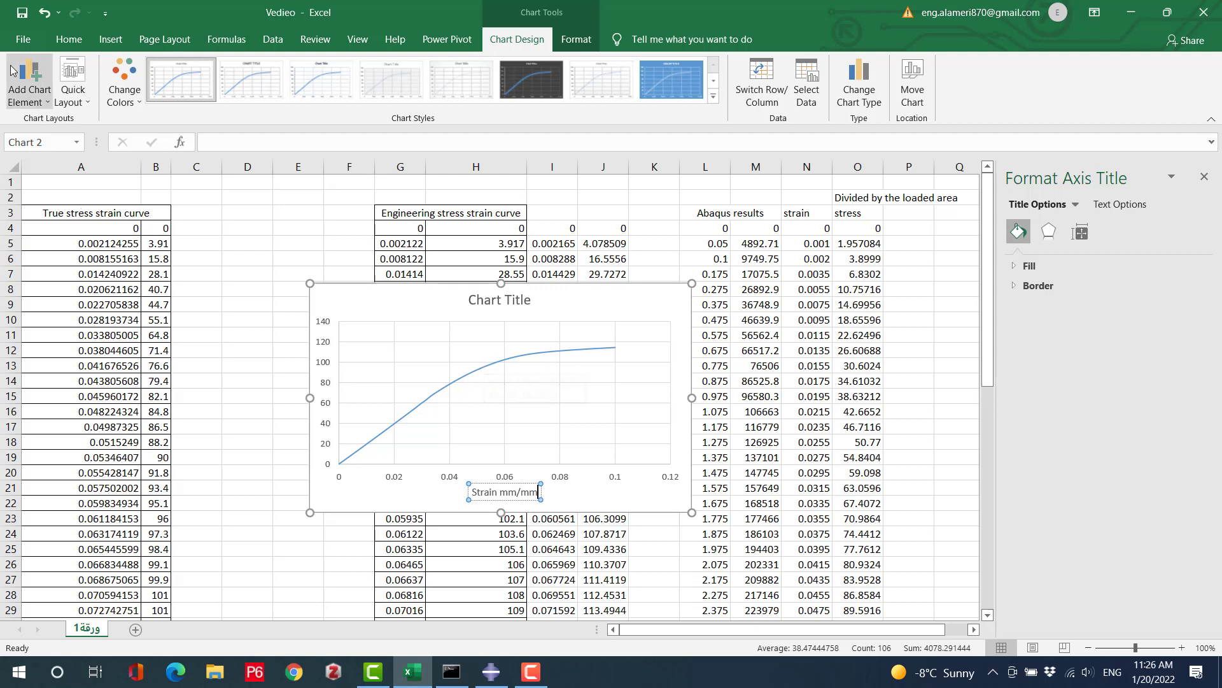
# Add a primary vertical axis title to the new chart reading "Stress (MPa)"
pyautogui.click(29, 85)
pyautogui.moveTo(57, 132)
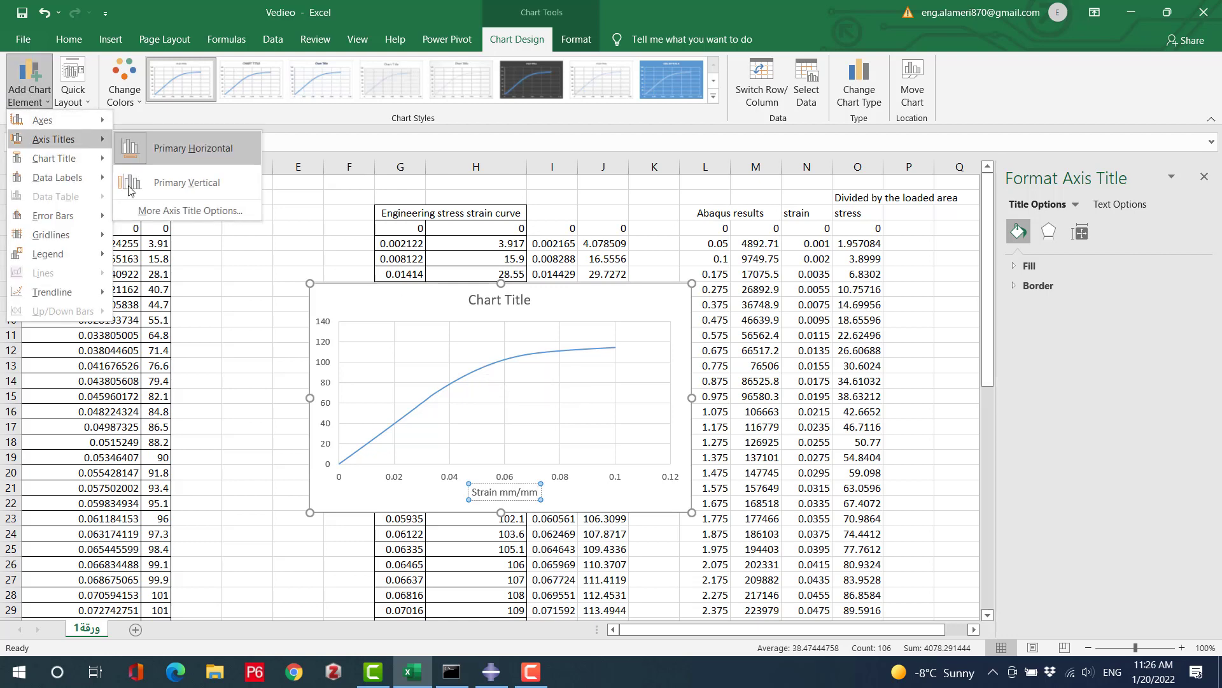
pyautogui.click(131, 184)
pyautogui.doubleClick(329, 382)
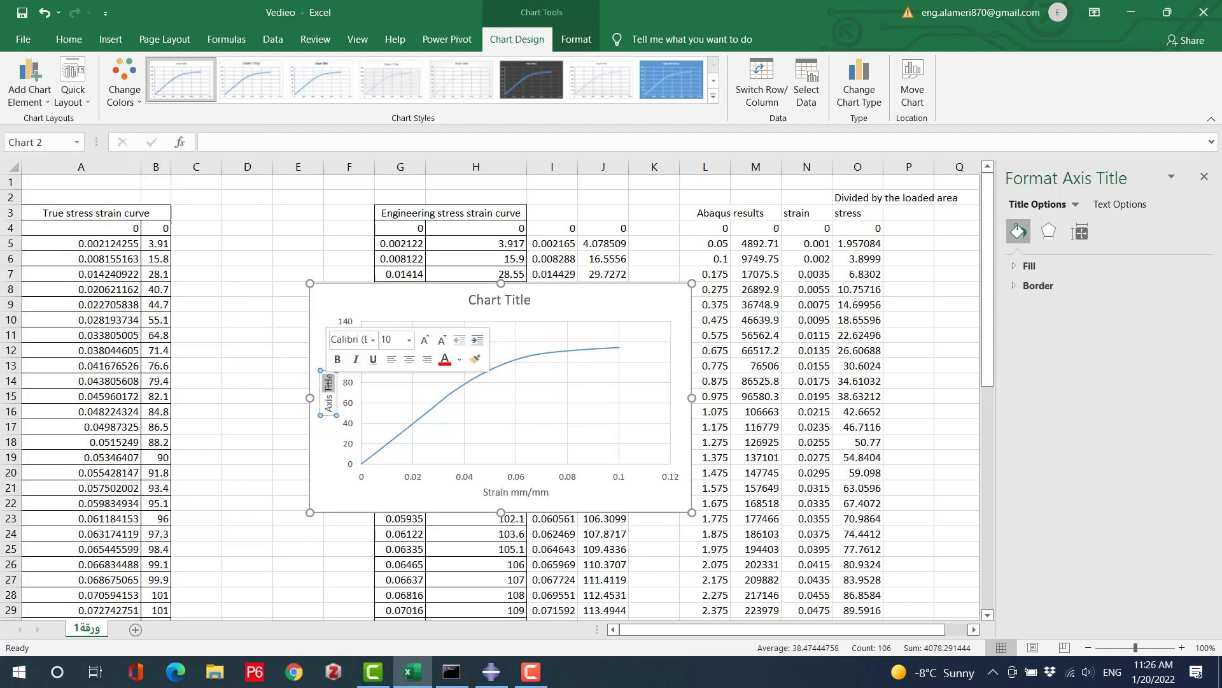
pyautogui.tripleClick(329, 382)
pyautogui.write('Stress (MPa)')
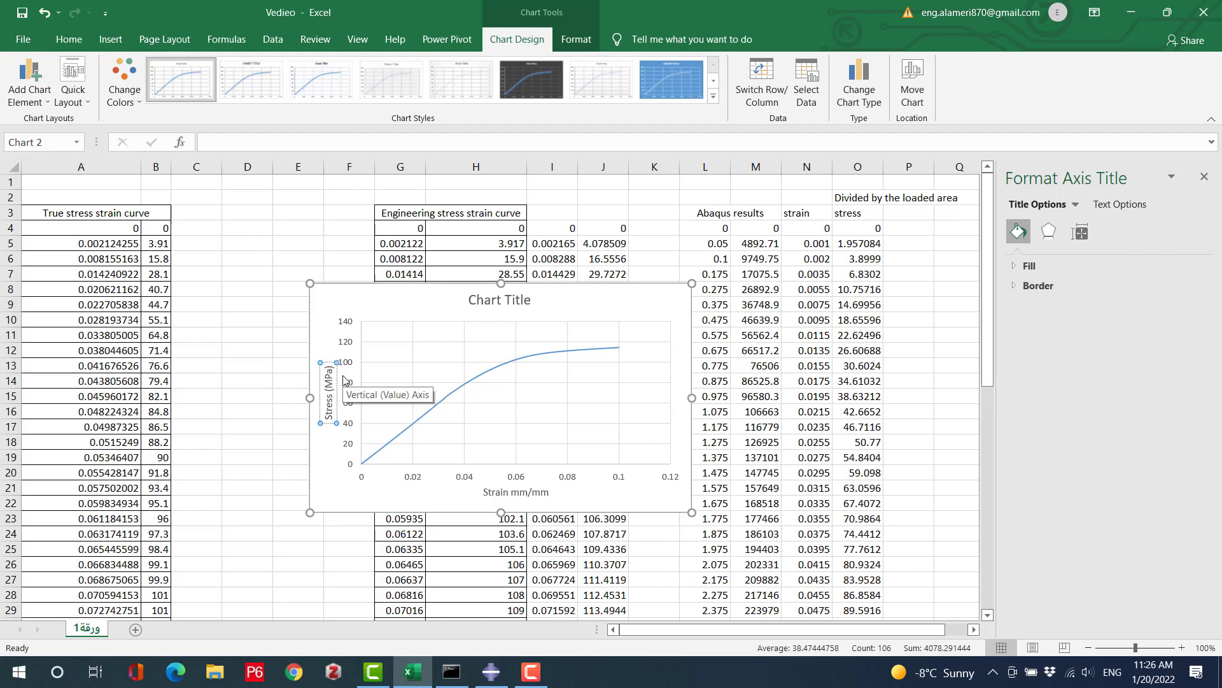
pyautogui.click(258, 338)
# Title the chart "Stress-Strain curve" and move it over columns J to P, around rows 6 to 20
pyautogui.click(527, 299)
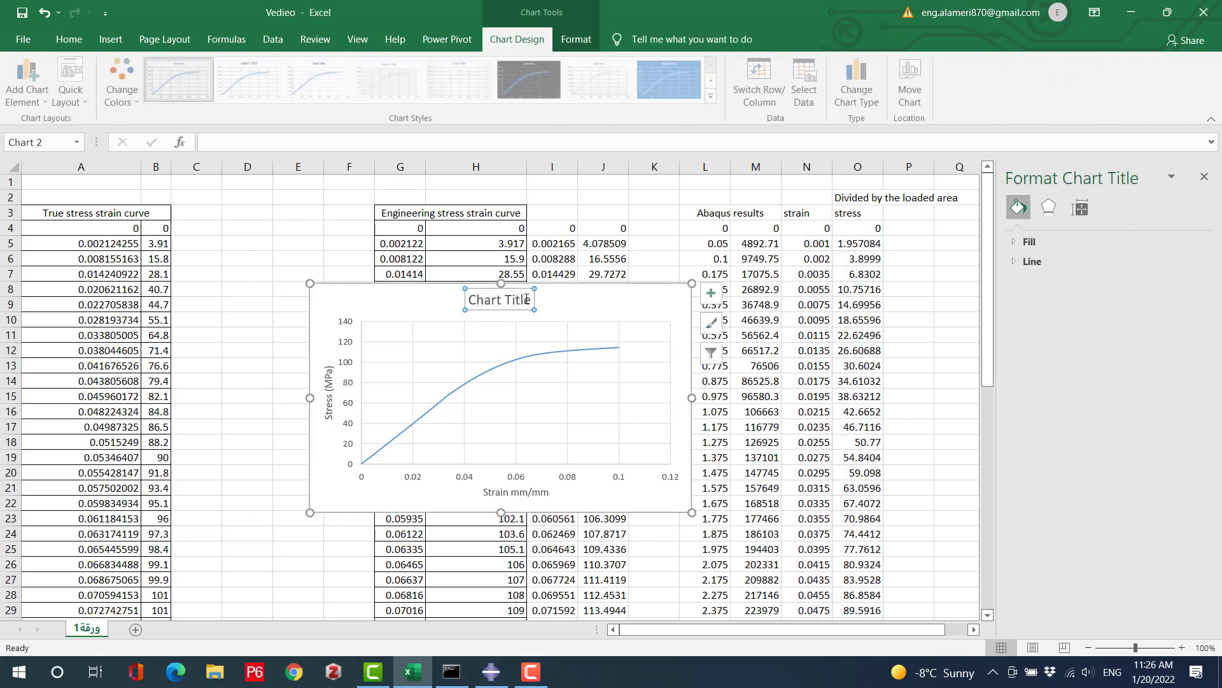
pyautogui.tripleClick(527, 300)
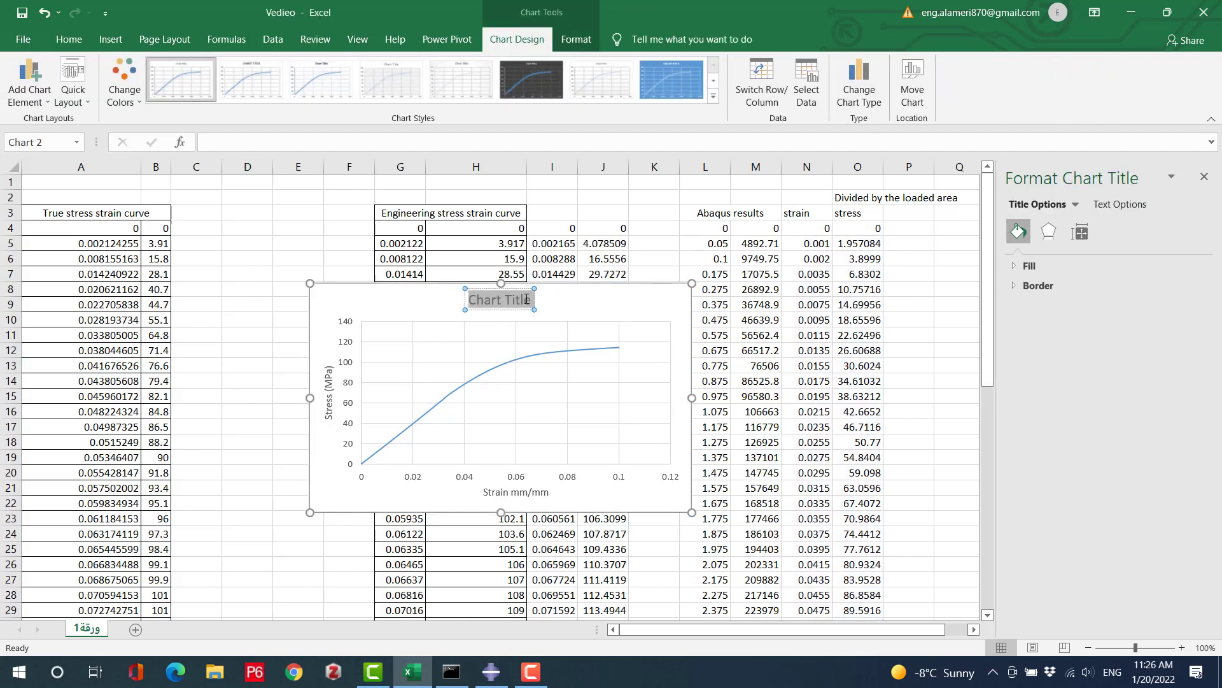
pyautogui.write('Streess-')
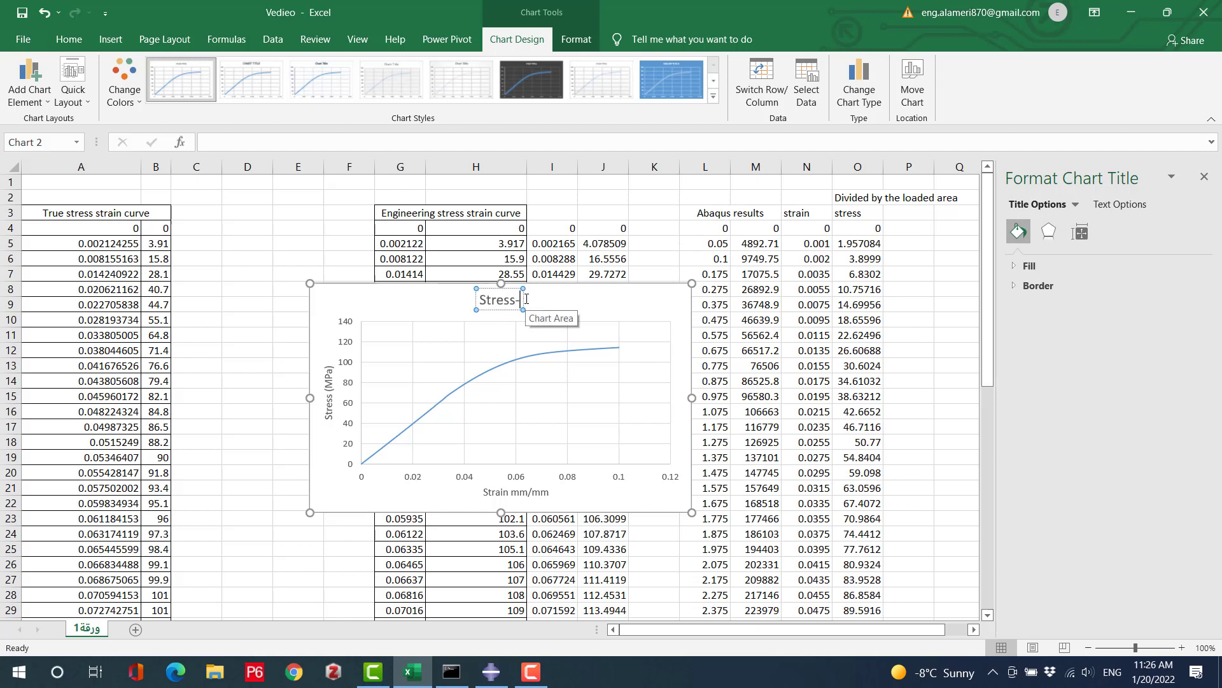
pyautogui.write('Strain')
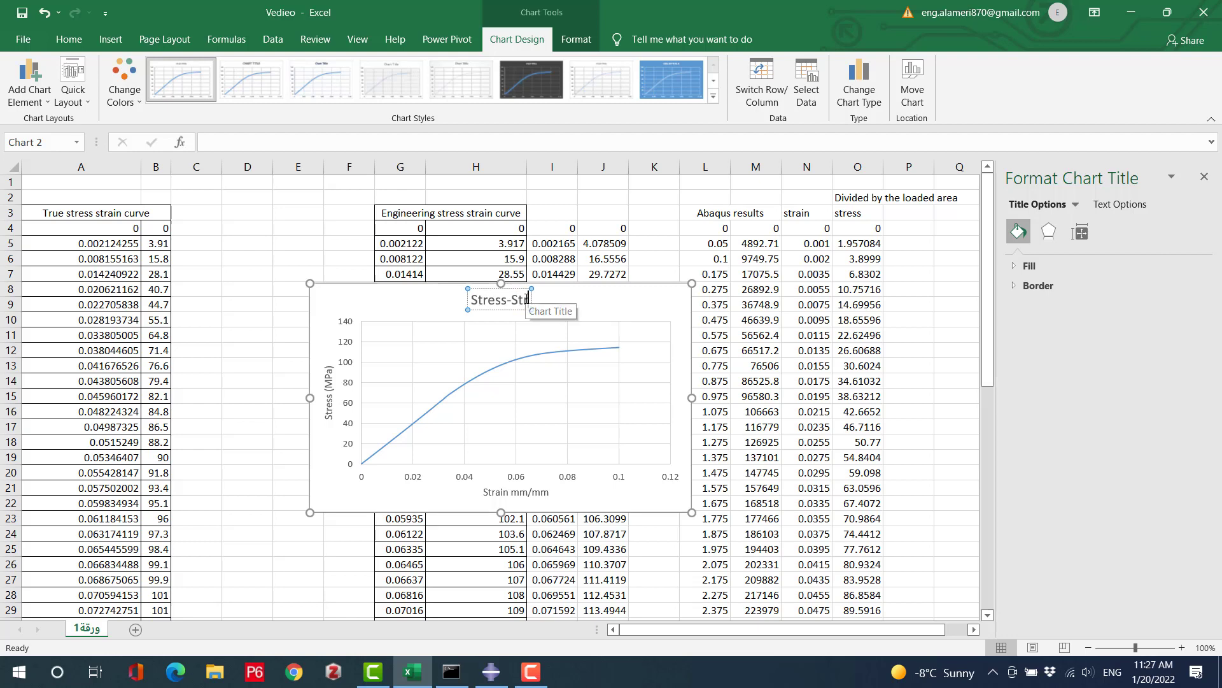
pyautogui.write(' curve')
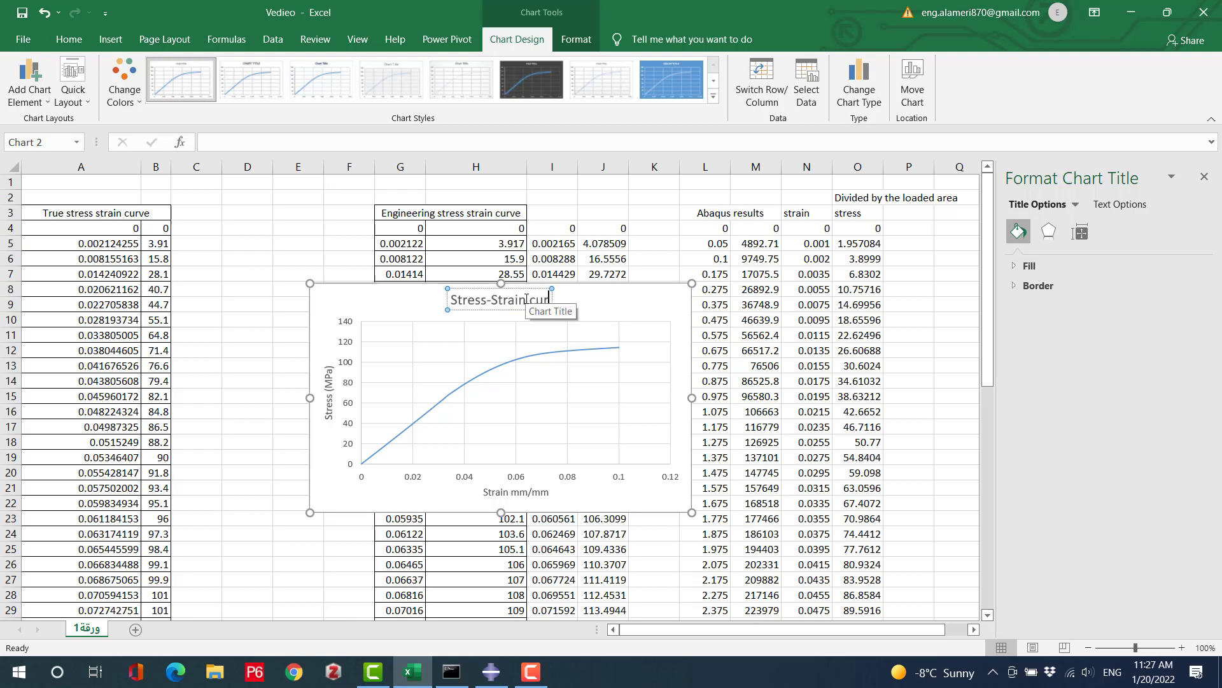
pyautogui.click(355, 246)
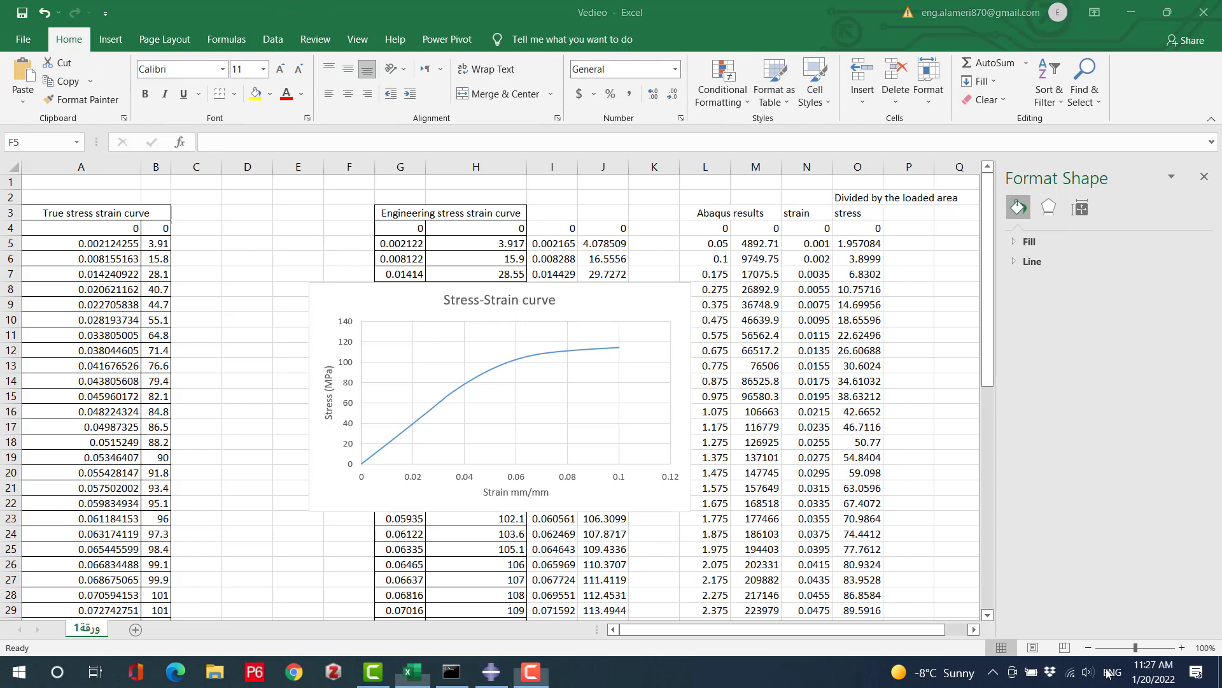
pyautogui.click(612, 350)
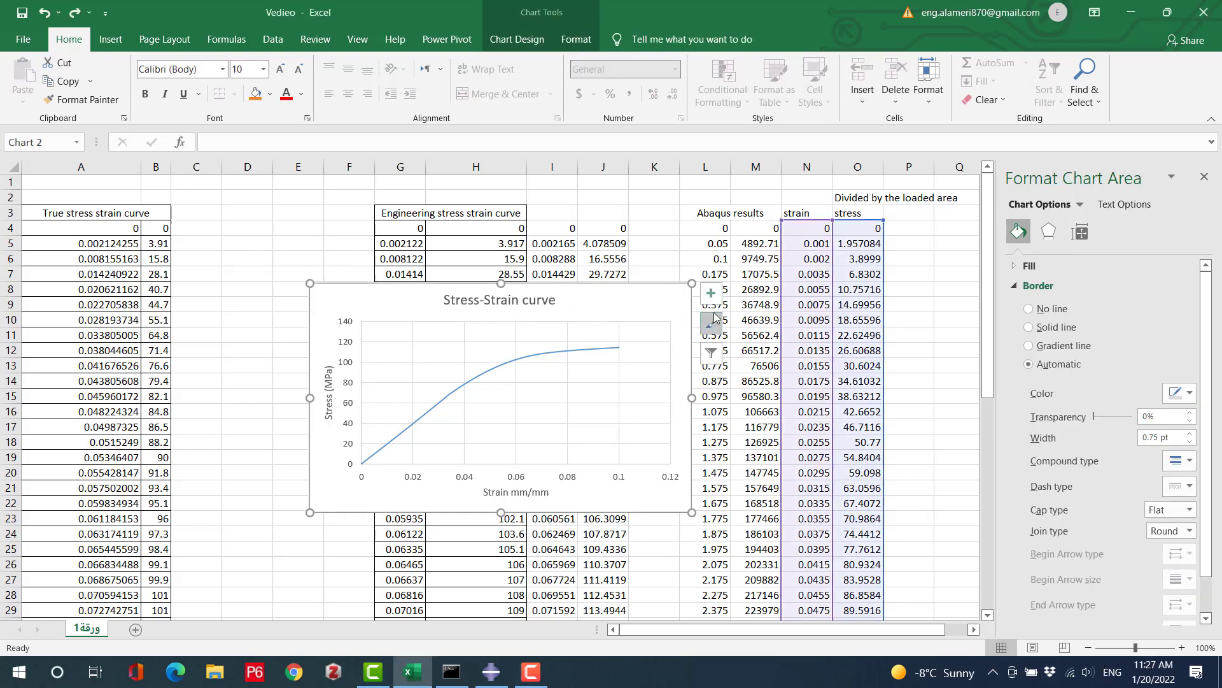
pyautogui.moveTo(649, 300); pyautogui.dragTo(974, 250)
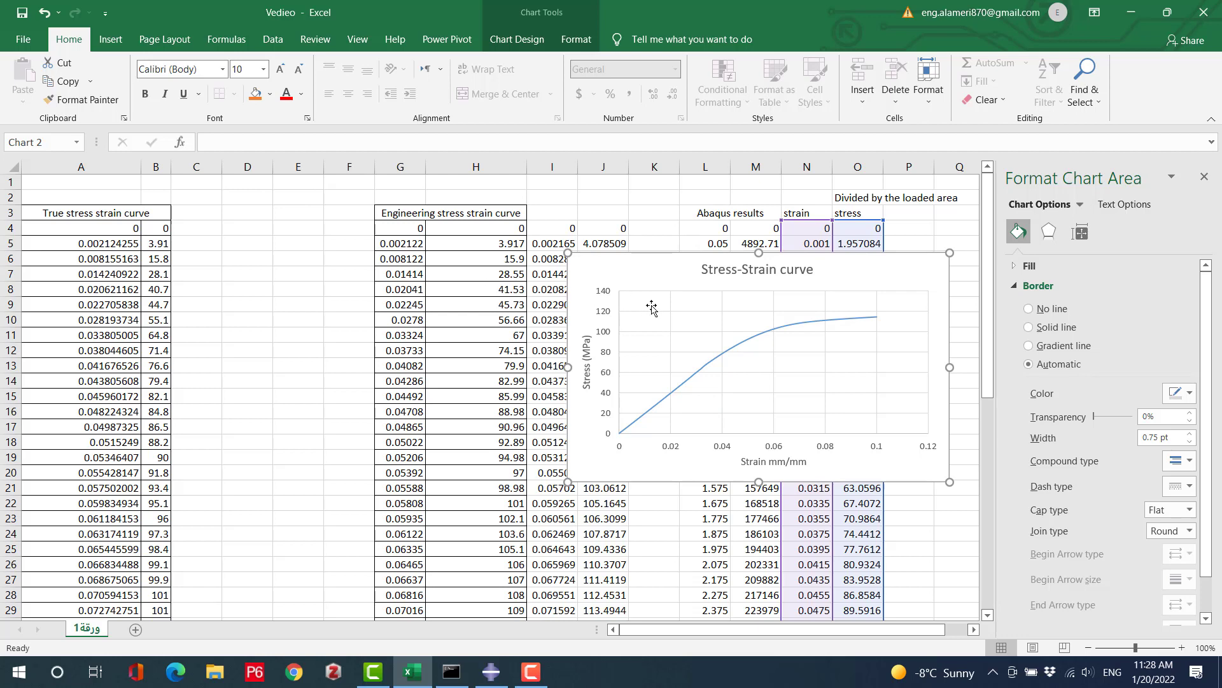
# Add a series named "Exp" to the stress-strain chart, taking its X values from the engineering strain in G4:G47
pyautogui.click(711, 365)
pyautogui.rightClick(710, 364)
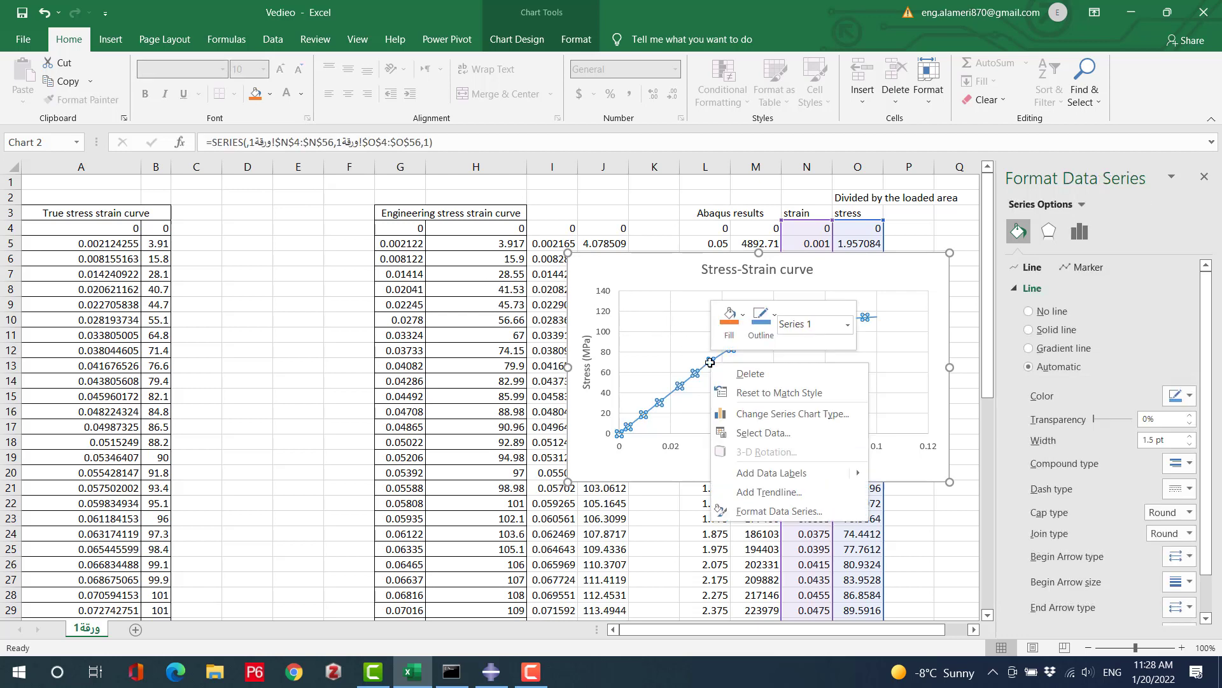
pyautogui.click(746, 435)
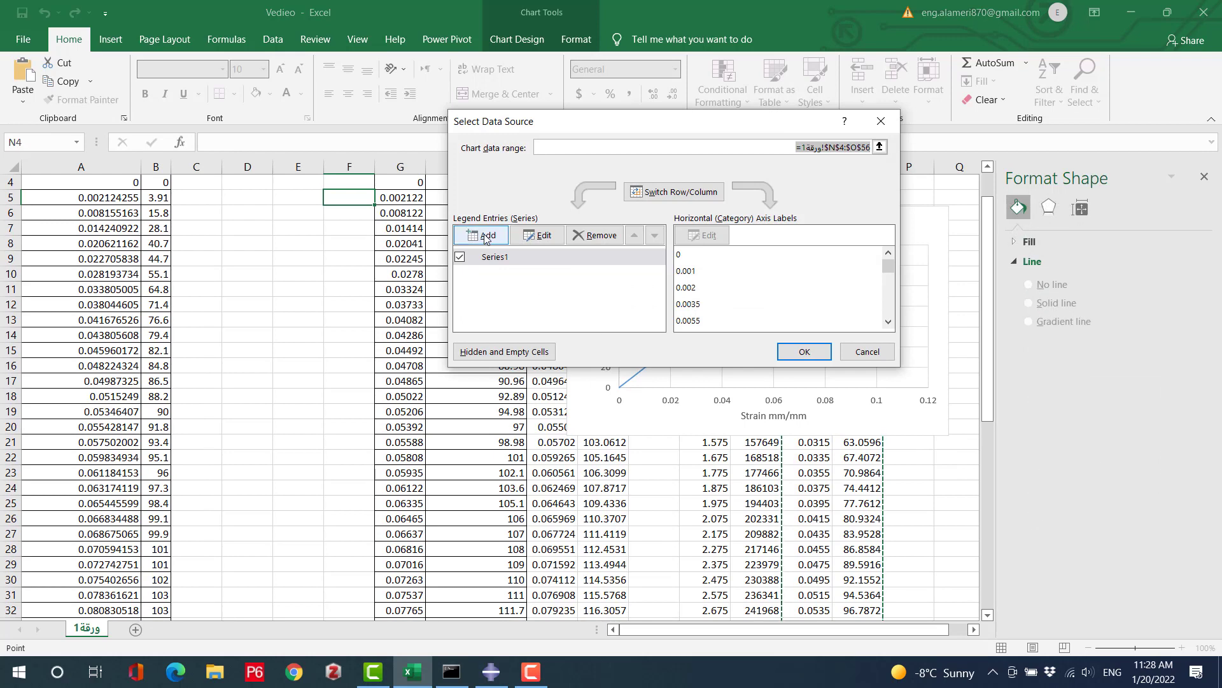
pyautogui.click(485, 237)
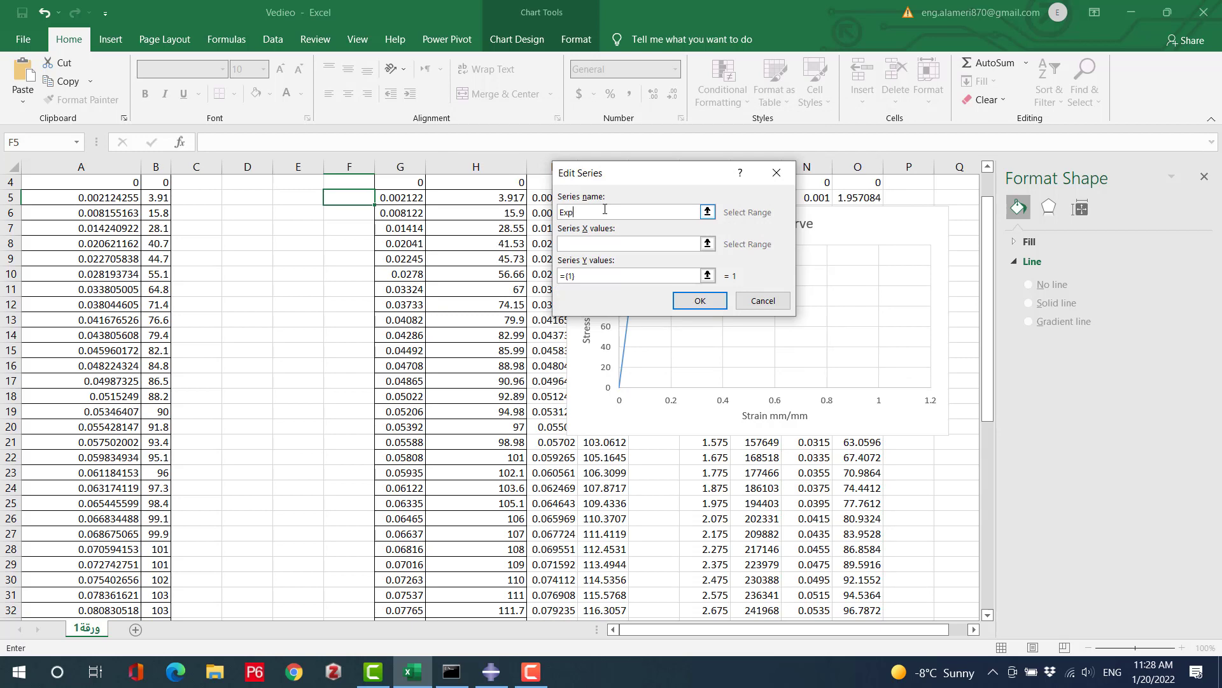
pyautogui.click(580, 244)
pyautogui.click(707, 244)
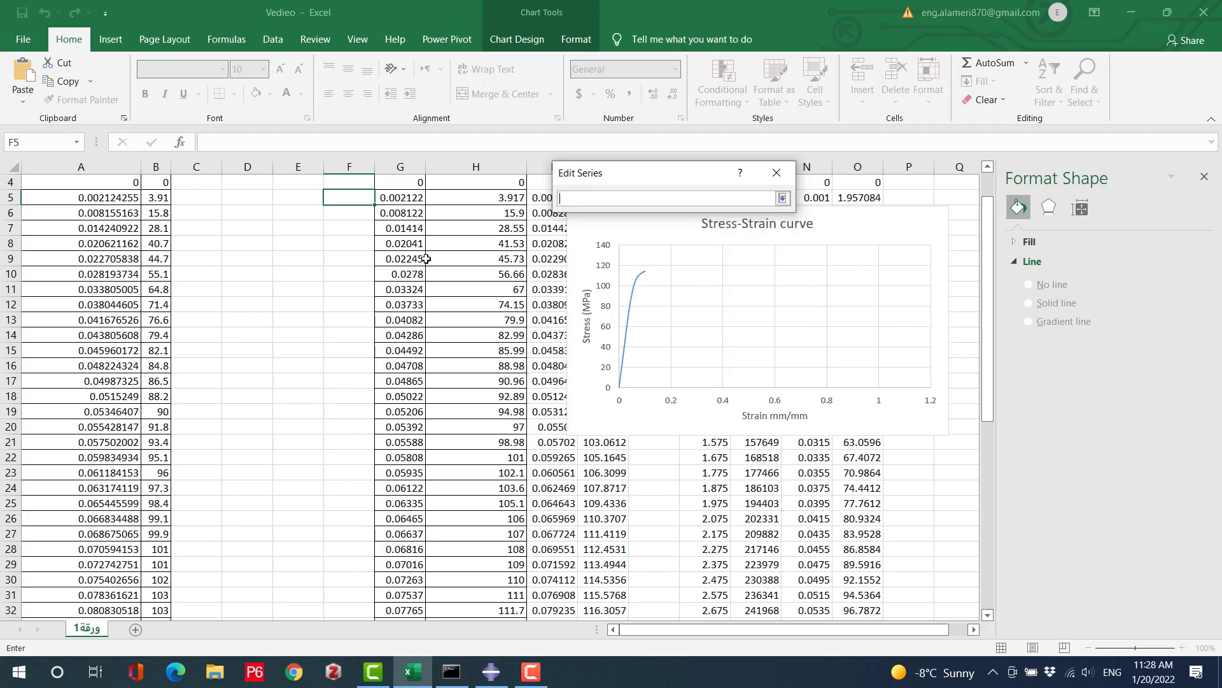
pyautogui.scroll(1, 394, 215)
pyautogui.moveTo(398, 217); pyautogui.dragTo(403, 581)
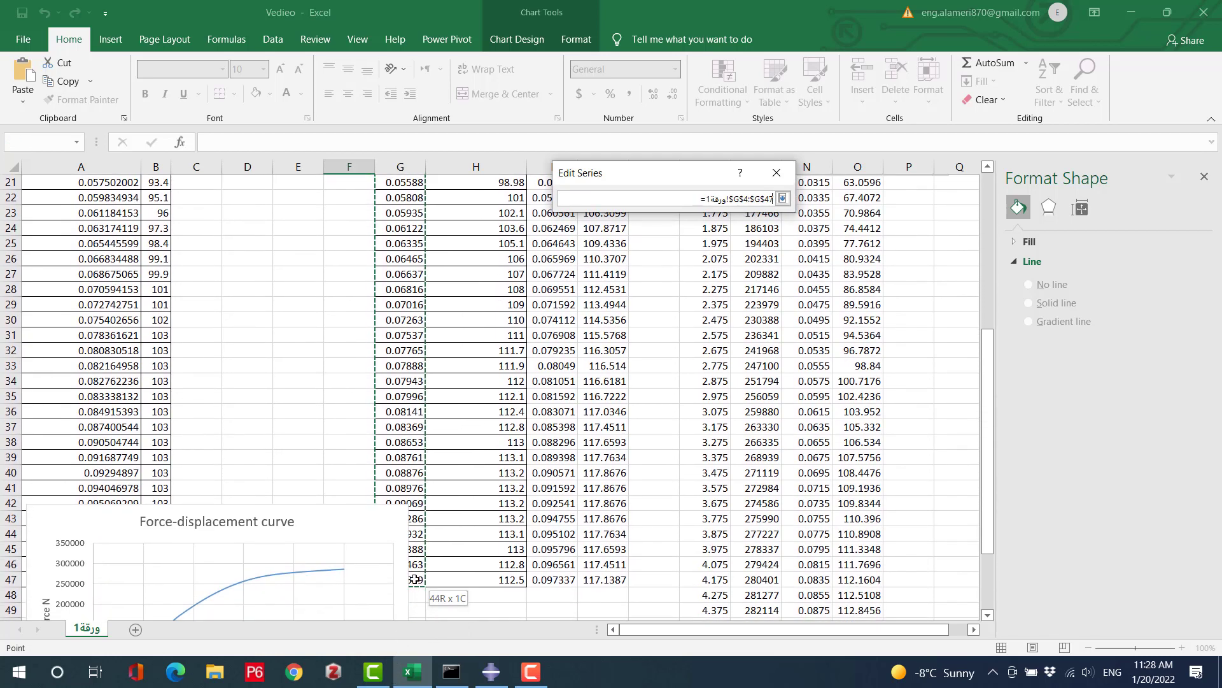
pyautogui.click(782, 198)
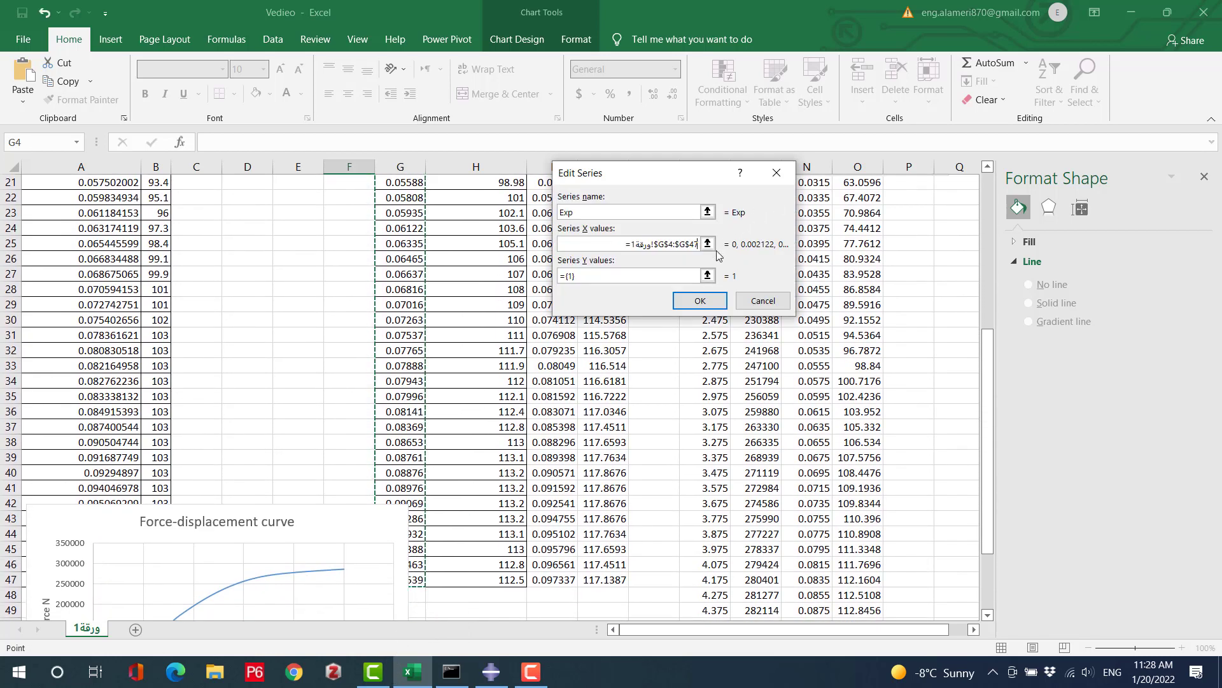
# Set the Exp series' Y values to the engineering stress in H4:H47 and accept the series
pyautogui.click(707, 275)
pyautogui.scroll(7, 480, 270)
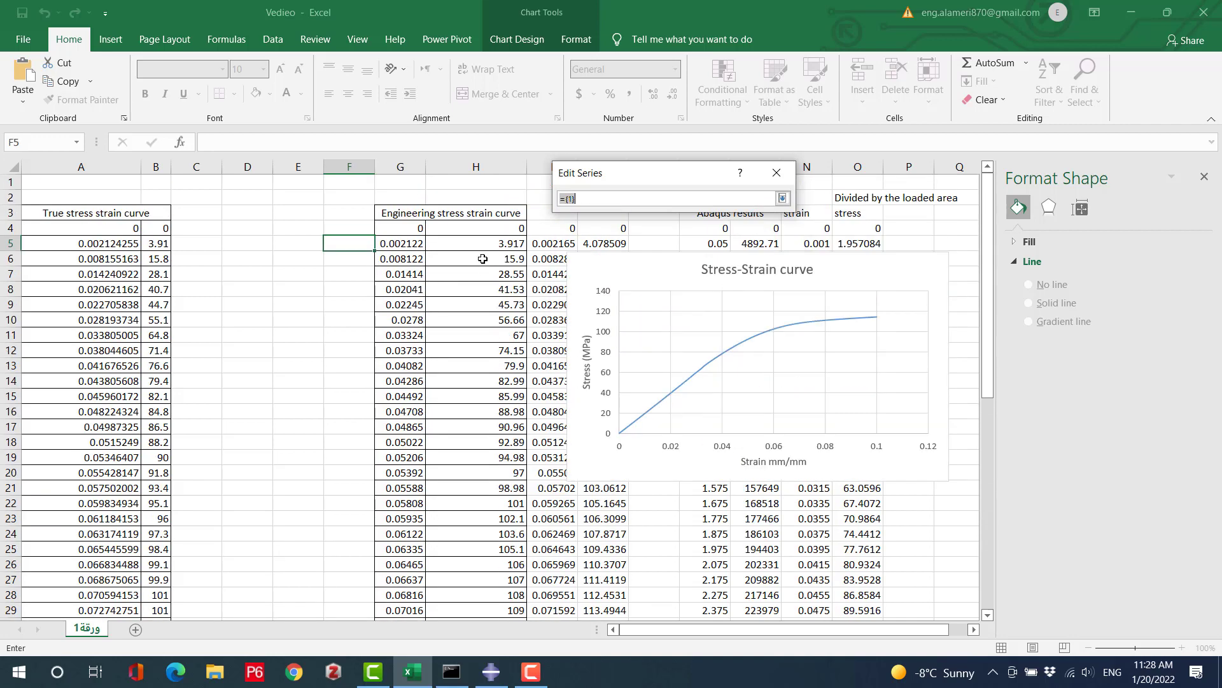
pyautogui.moveTo(488, 235); pyautogui.dragTo(507, 565)
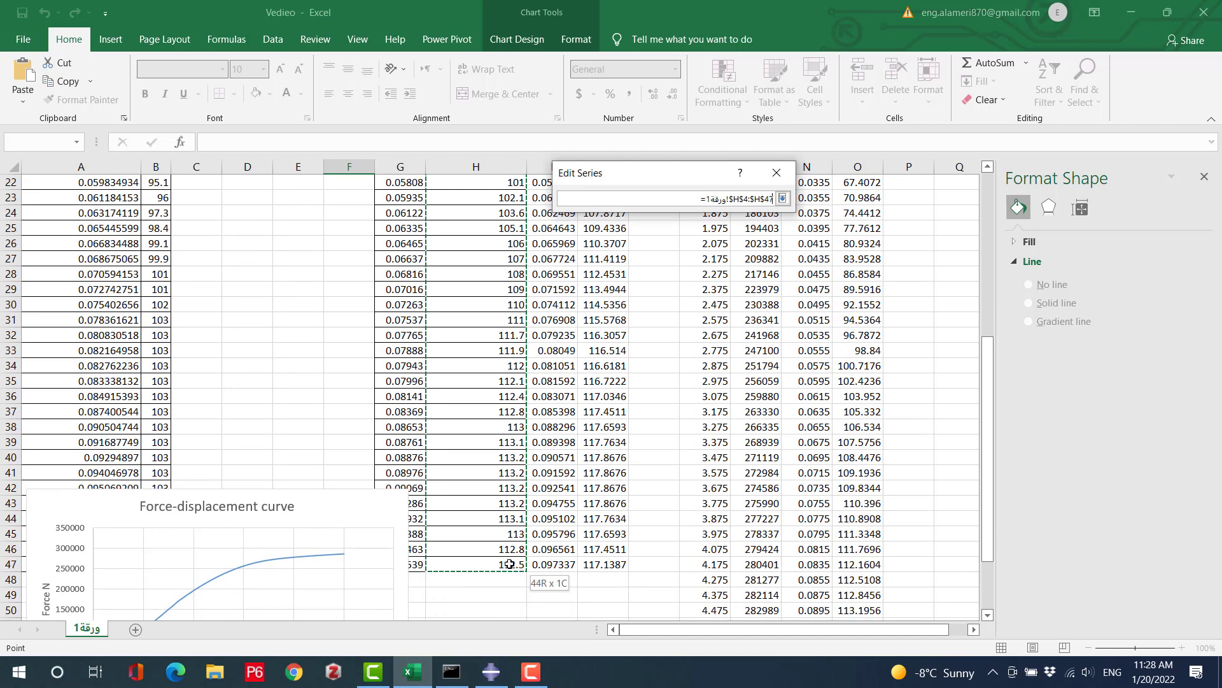
pyautogui.click(783, 198)
pyautogui.click(711, 302)
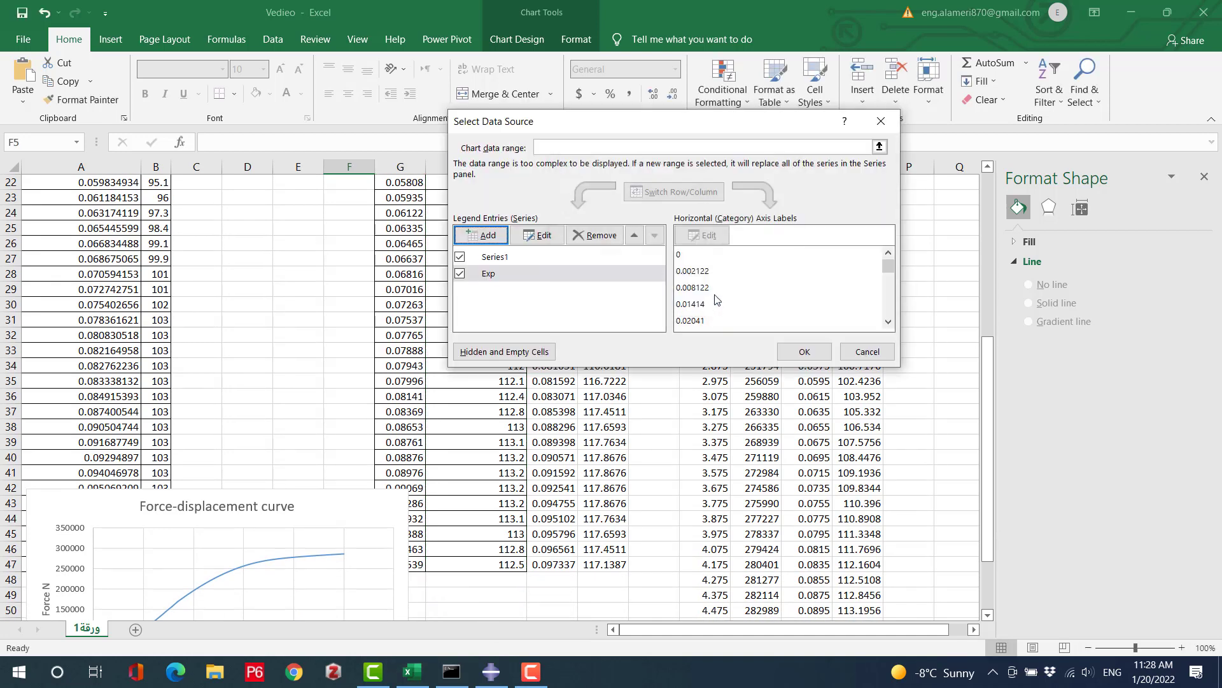
# Rename Series1 in the chart's data source to "Abaqus" and accept the data source changes
pyautogui.click(493, 257)
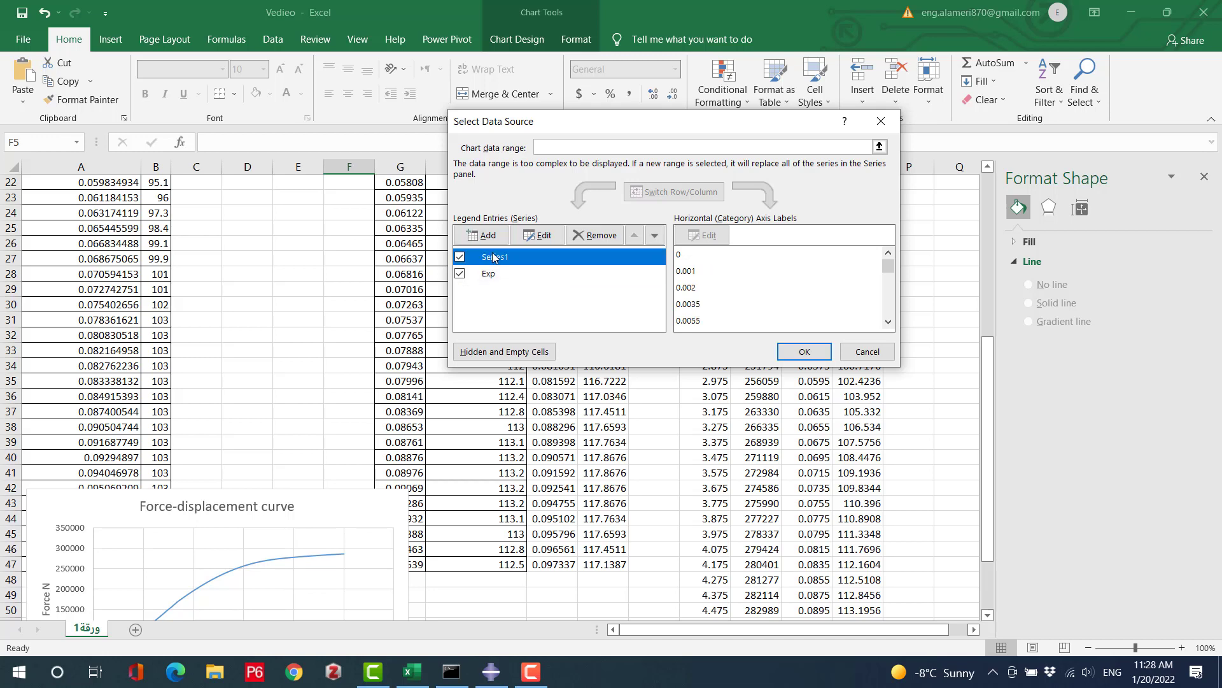
pyautogui.click(538, 235)
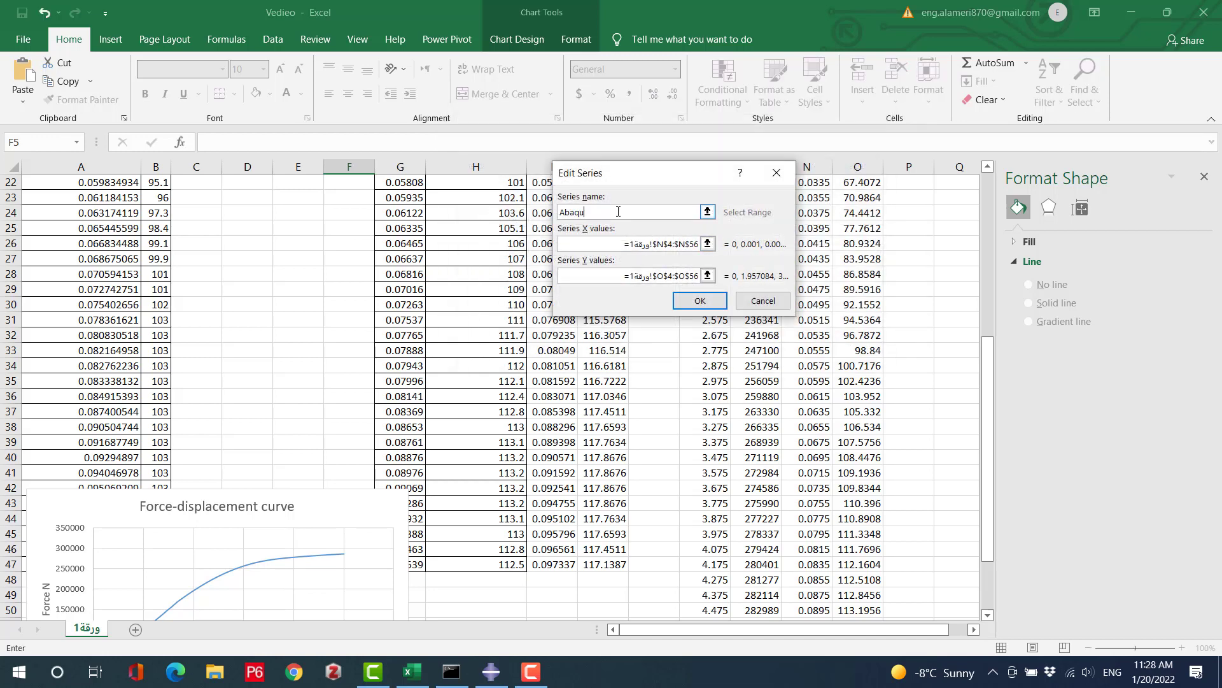
pyautogui.click(697, 297)
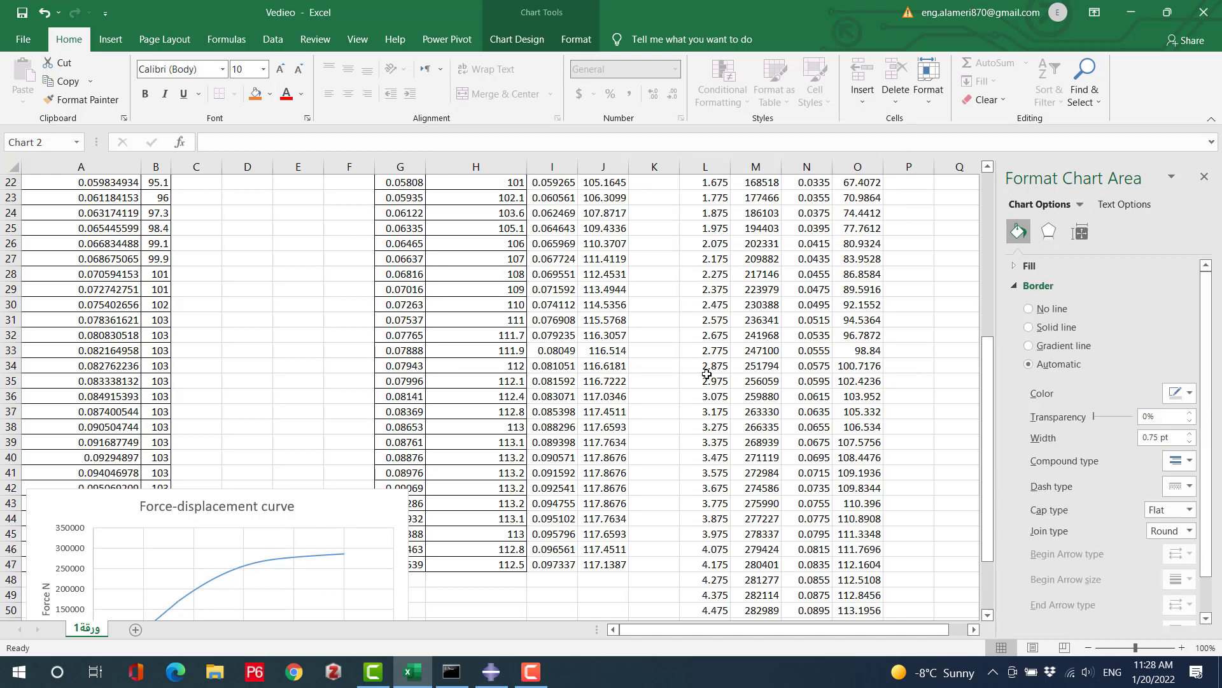
# Apply the quick layout with a chart title, axis titles, horizontal gridlines and a legend beside the plot to the stress-strain chart
pyautogui.scroll(7, 688, 360)
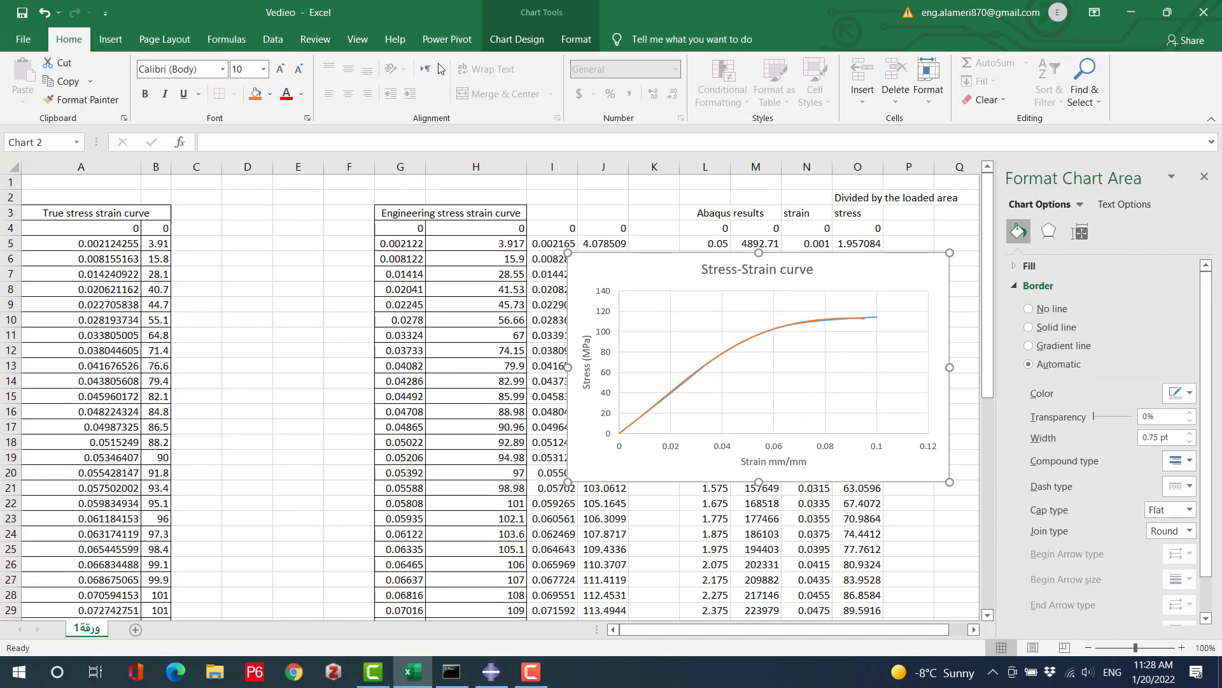
pyautogui.click(516, 39)
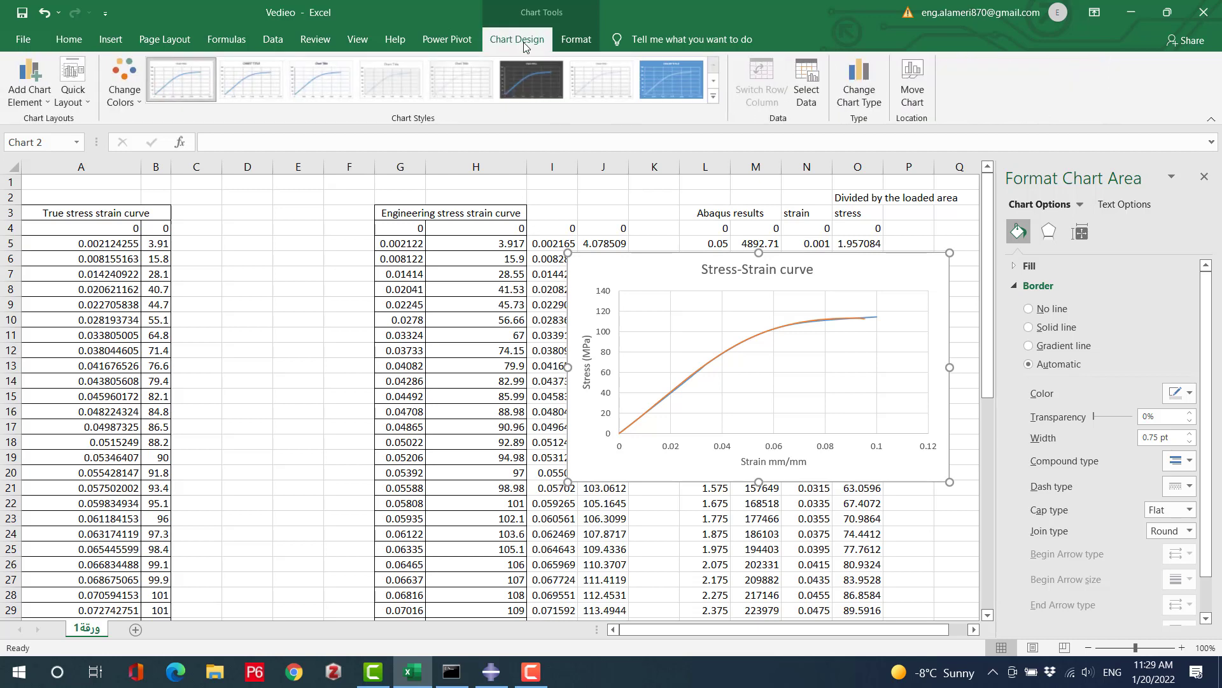
pyautogui.click(72, 89)
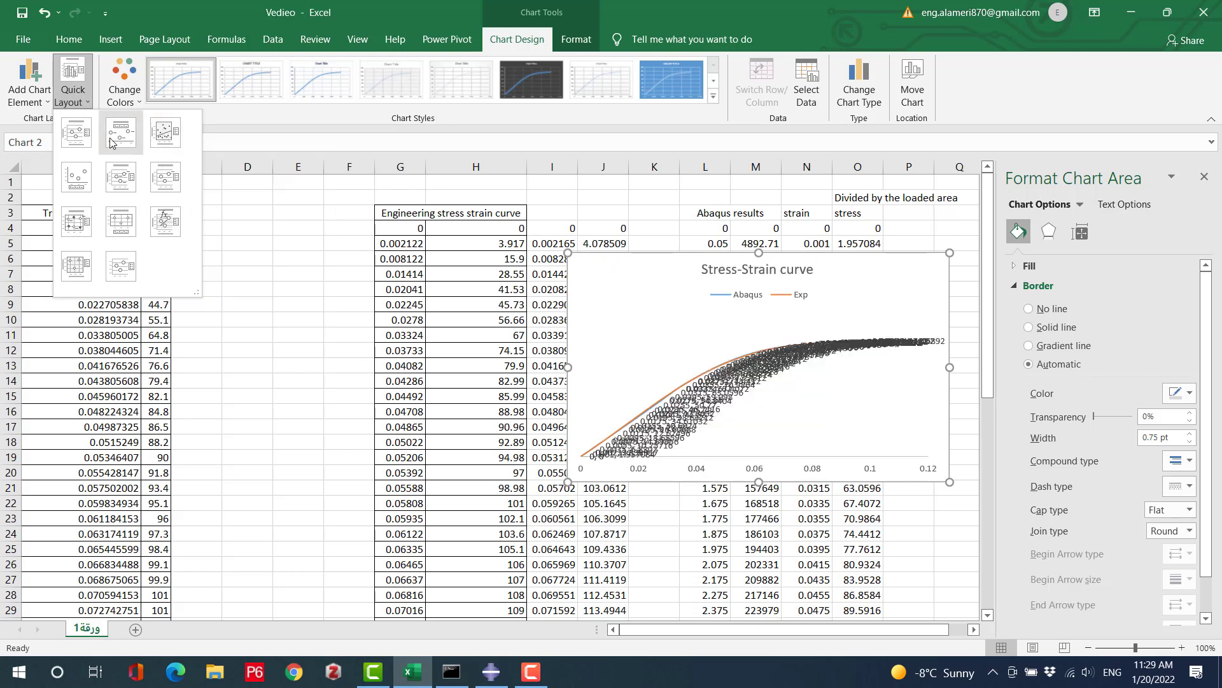
pyautogui.click(75, 134)
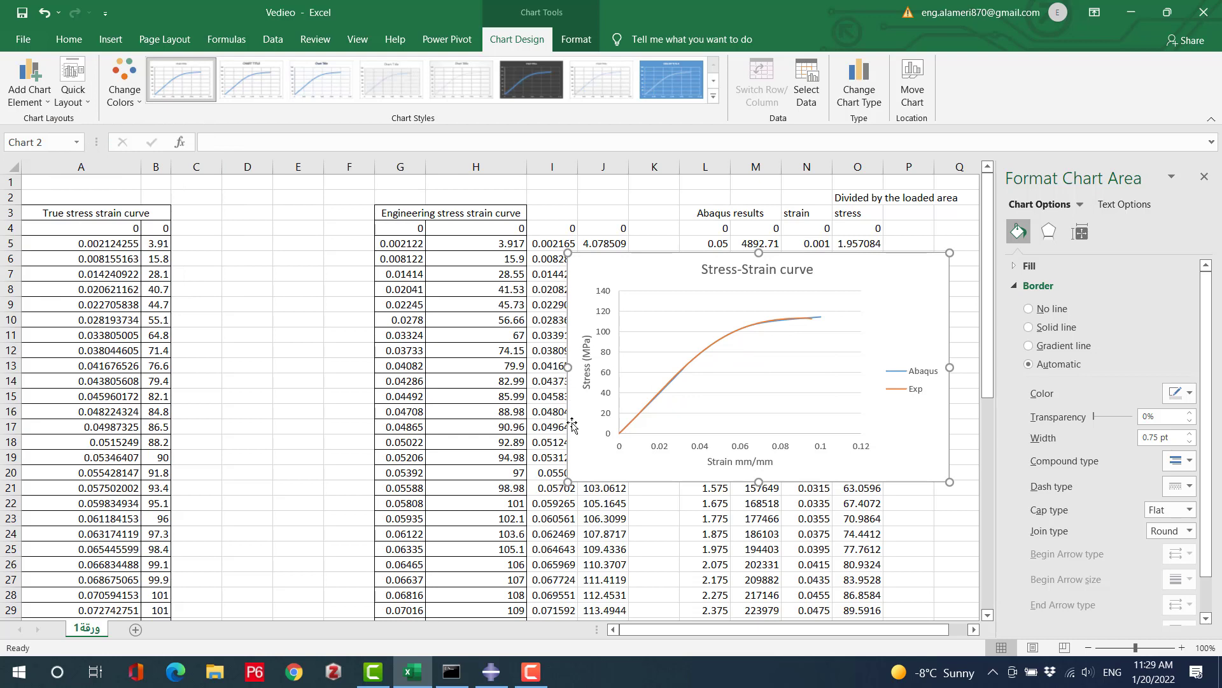
# Enlarge and move the stress-strain chart so it covers about columns D to M and rows 3 to 23
pyautogui.moveTo(568, 367); pyautogui.dragTo(309, 353)
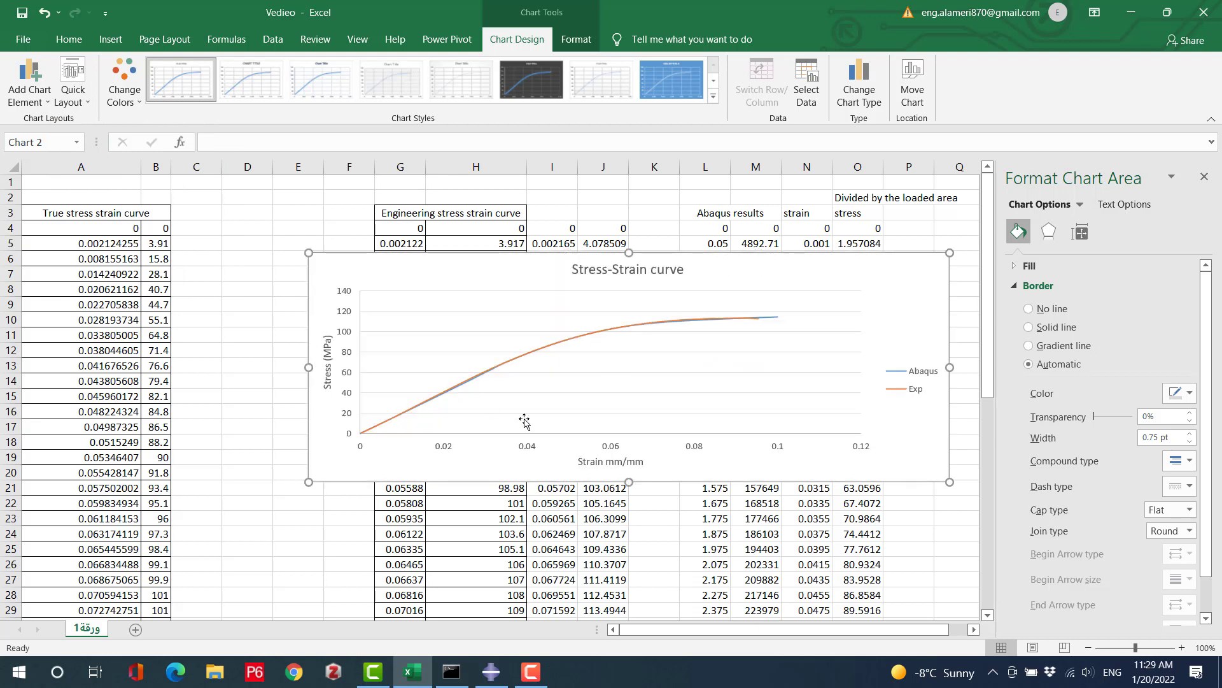
pyautogui.moveTo(630, 481); pyautogui.dragTo(646, 579)
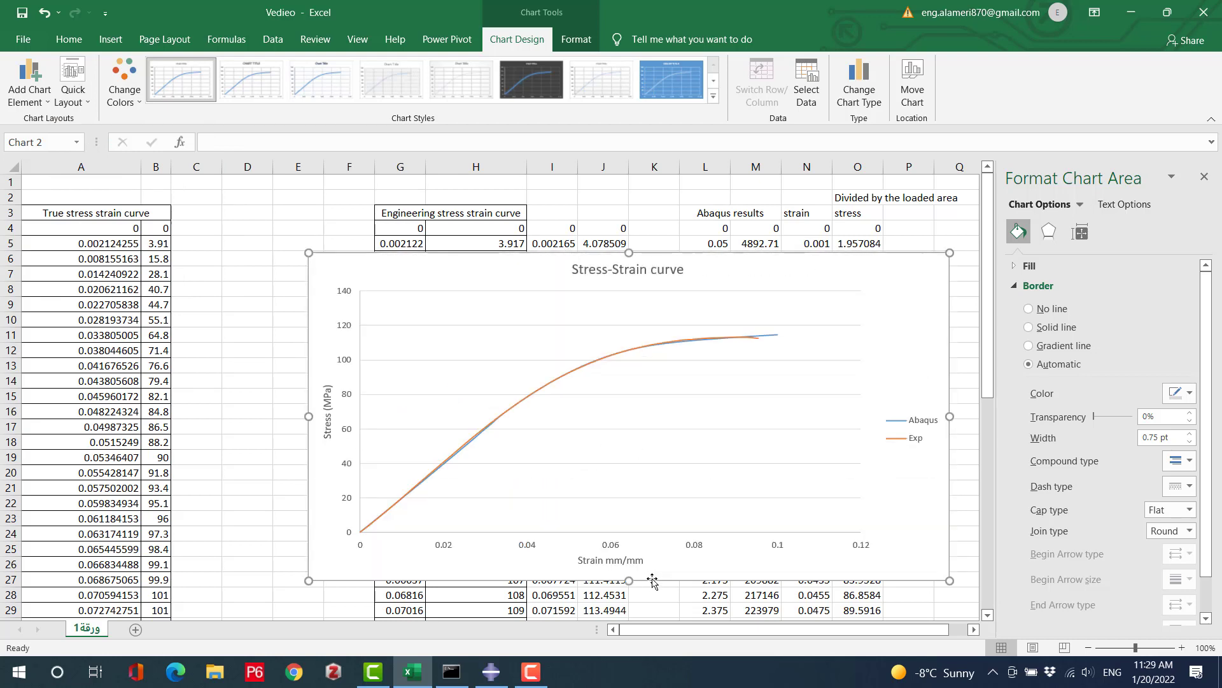
pyautogui.moveTo(688, 253); pyautogui.dragTo(602, 202)
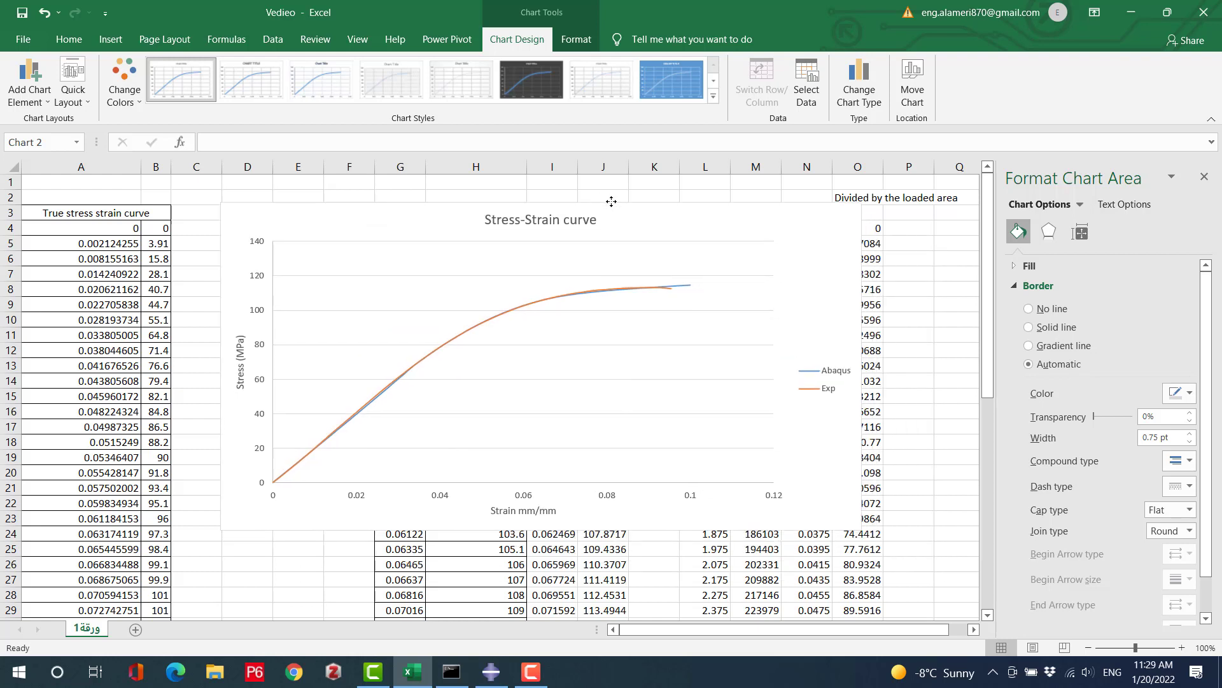
pyautogui.moveTo(760, 365); pyautogui.dragTo(752, 361)
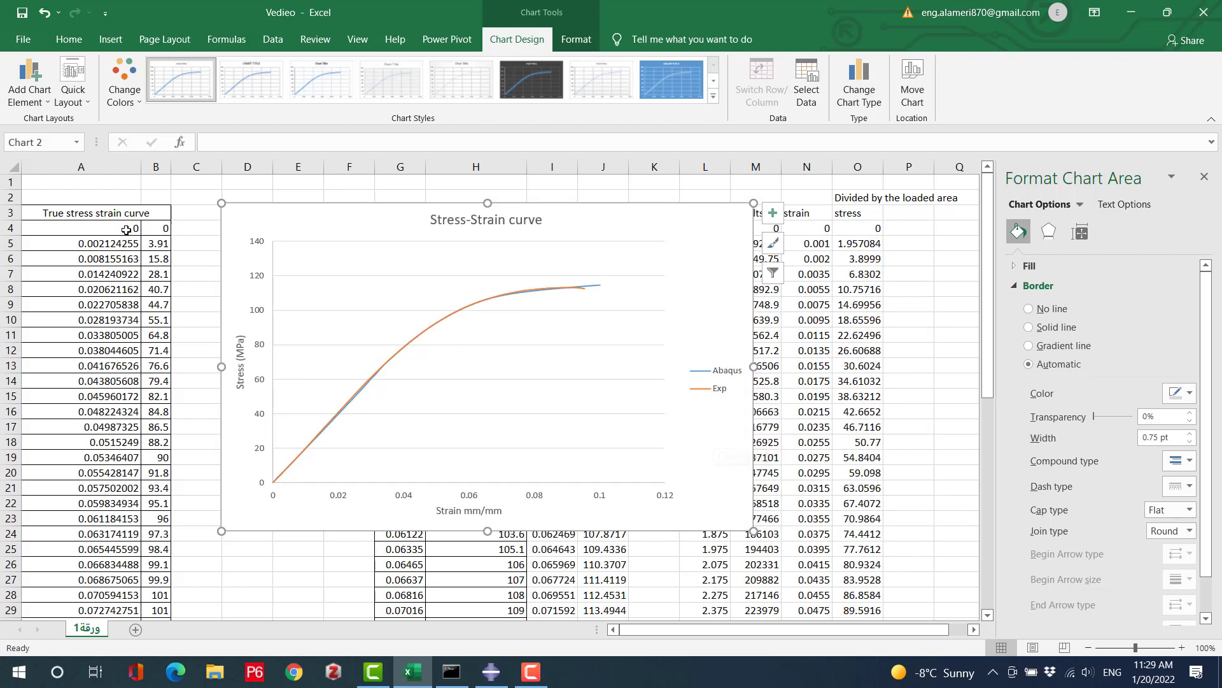
# Apply the quick layout with axis titles, a legend beside the plot, major and minor gridlines and no chart title, and deselect the chart
pyautogui.click(74, 102)
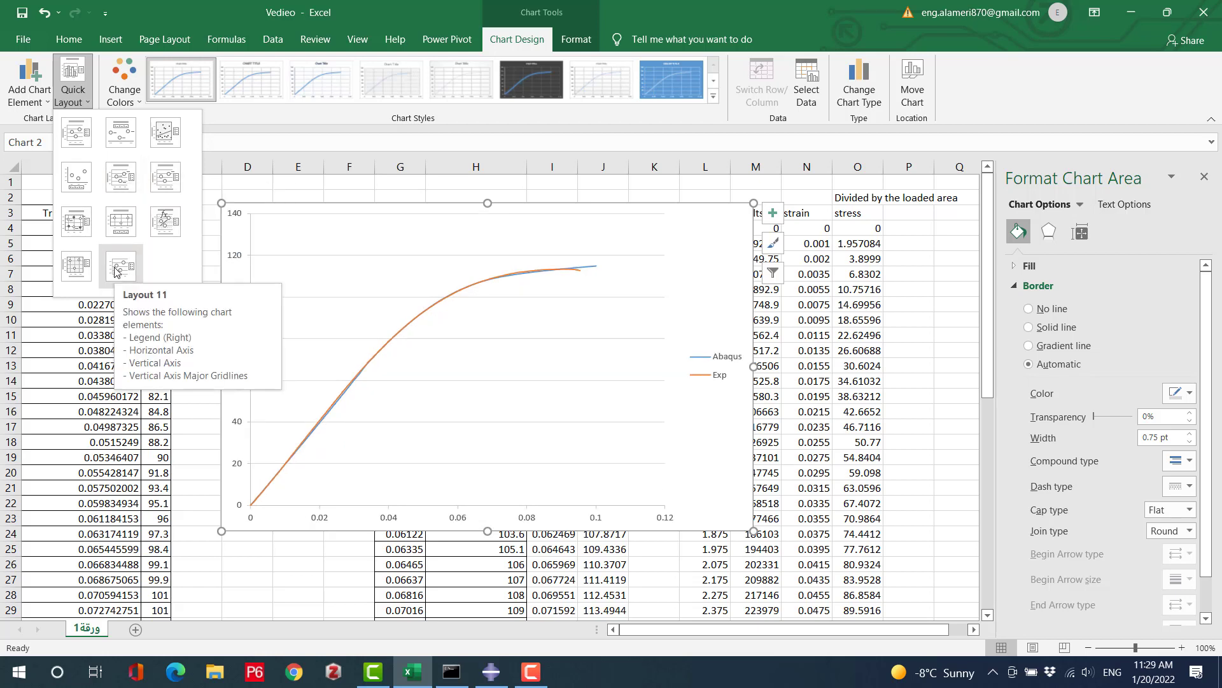
pyautogui.click(71, 271)
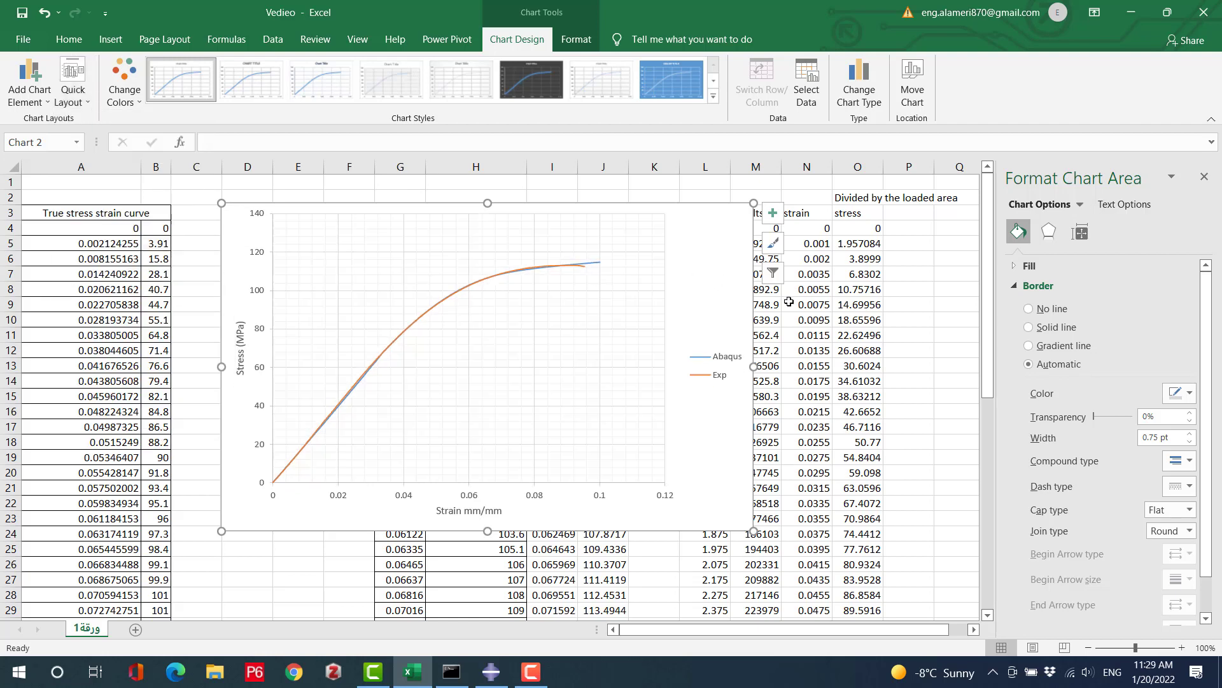
pyautogui.click(872, 328)
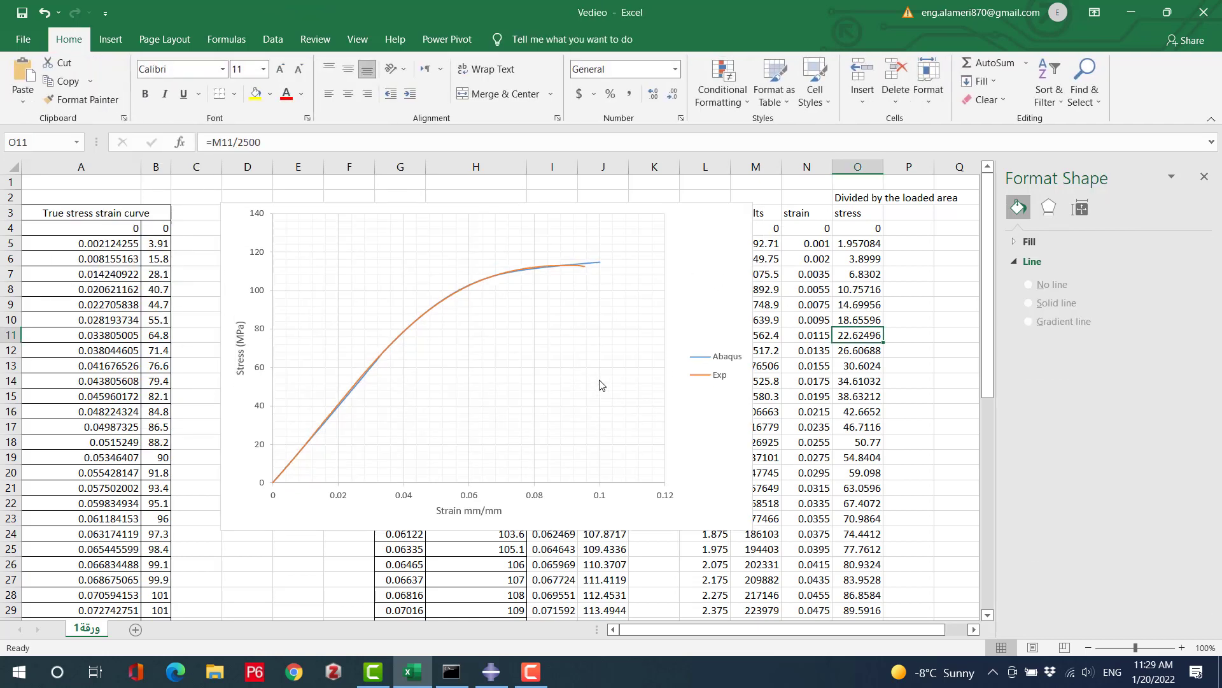